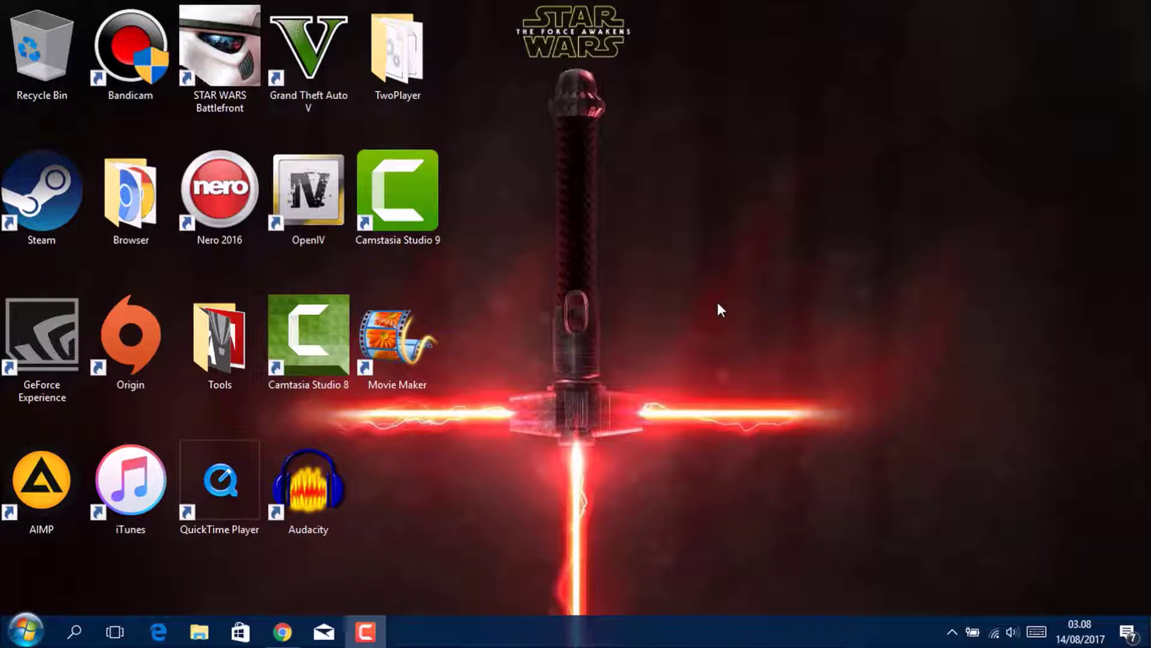
Run msconfig and uncheck the Windows Event Log service on the Services tab.
key("super+r")
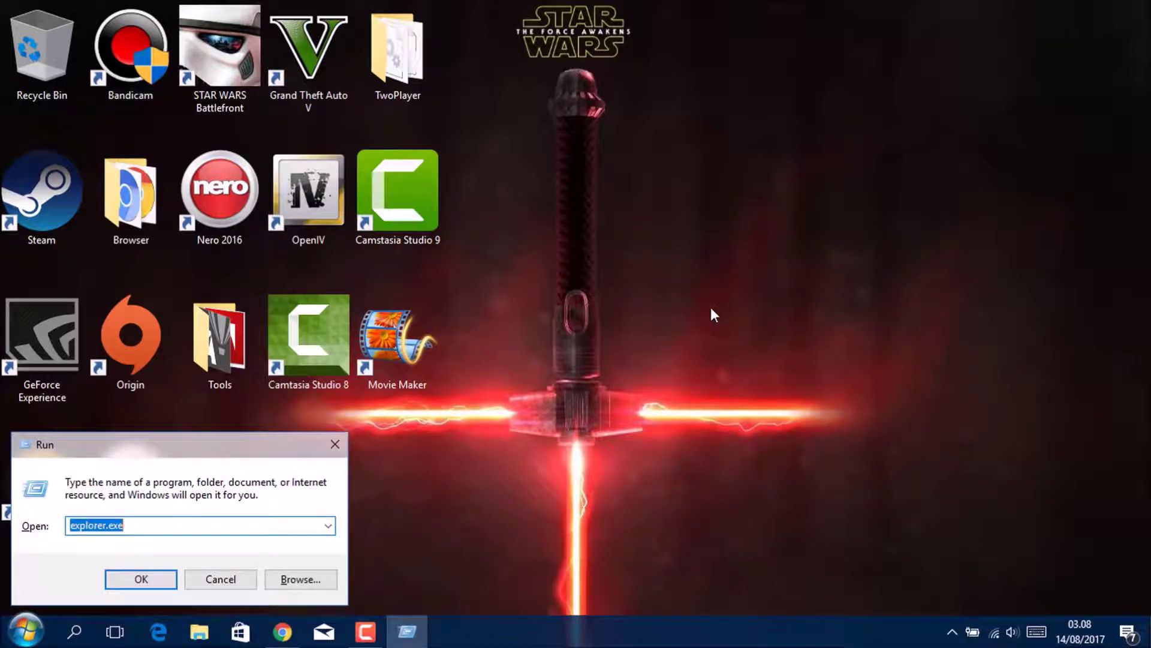
type("msconfig")
key("Return")
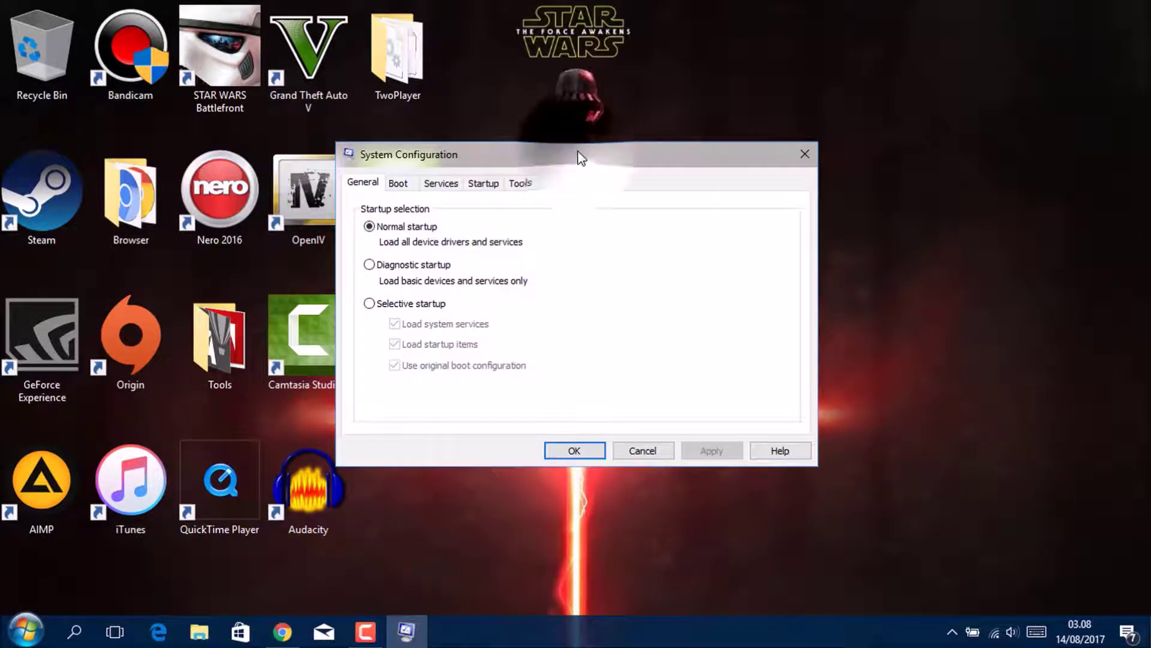
left_click_drag(579, 154, 737, 153)
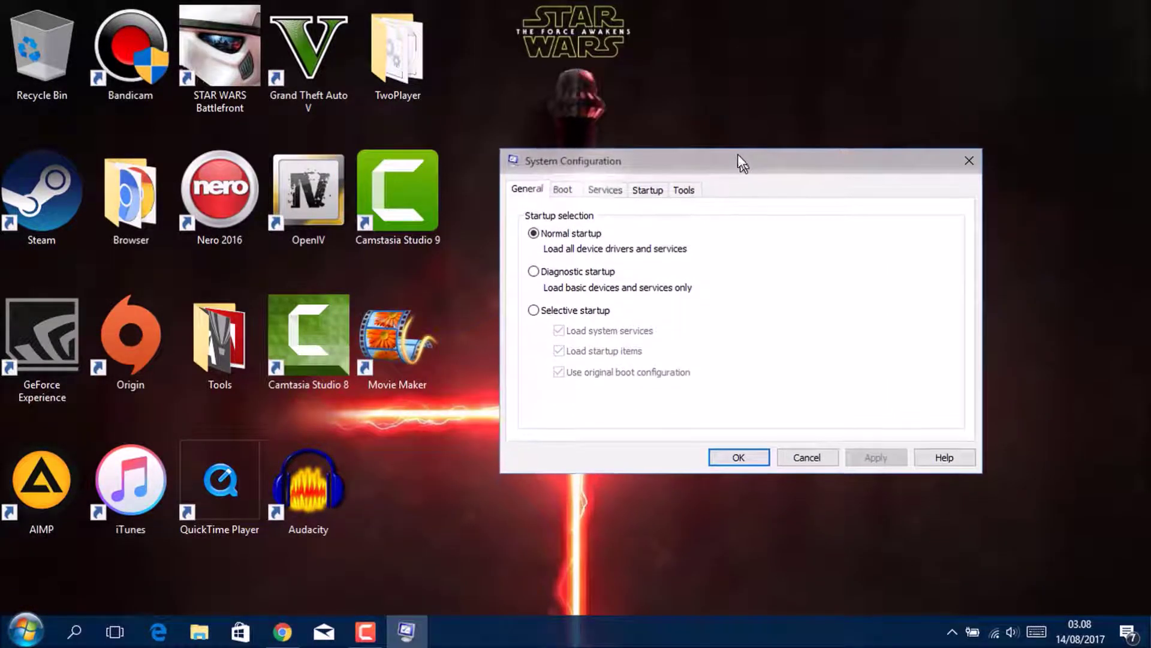
left_click(612, 191)
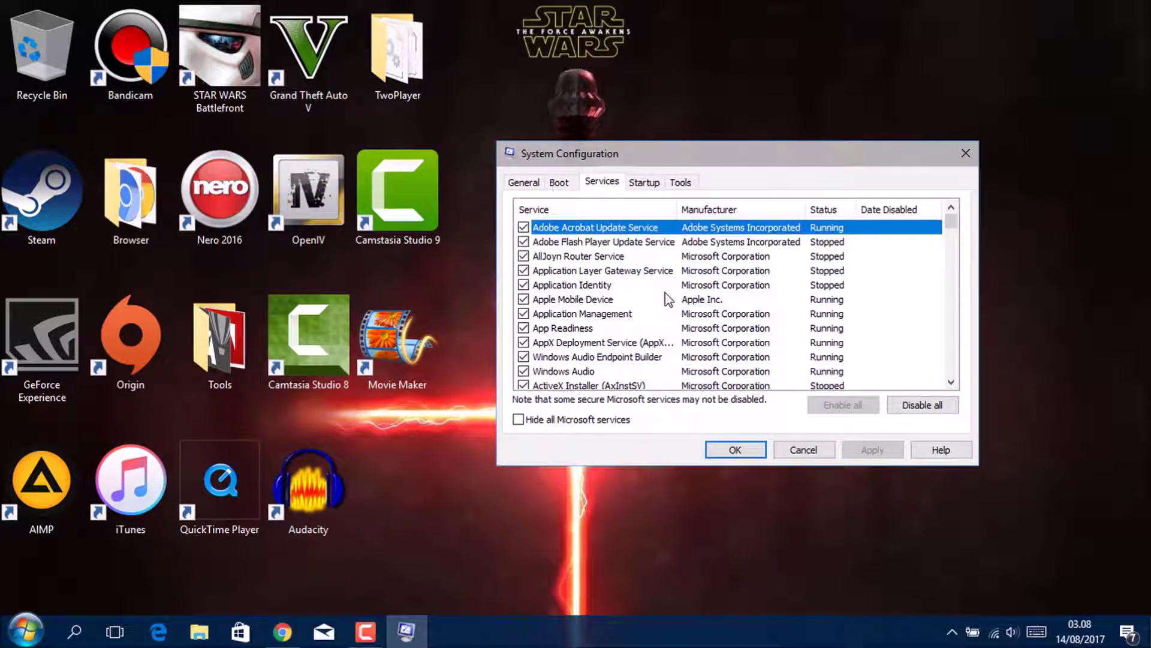
key("w")
key("Down")
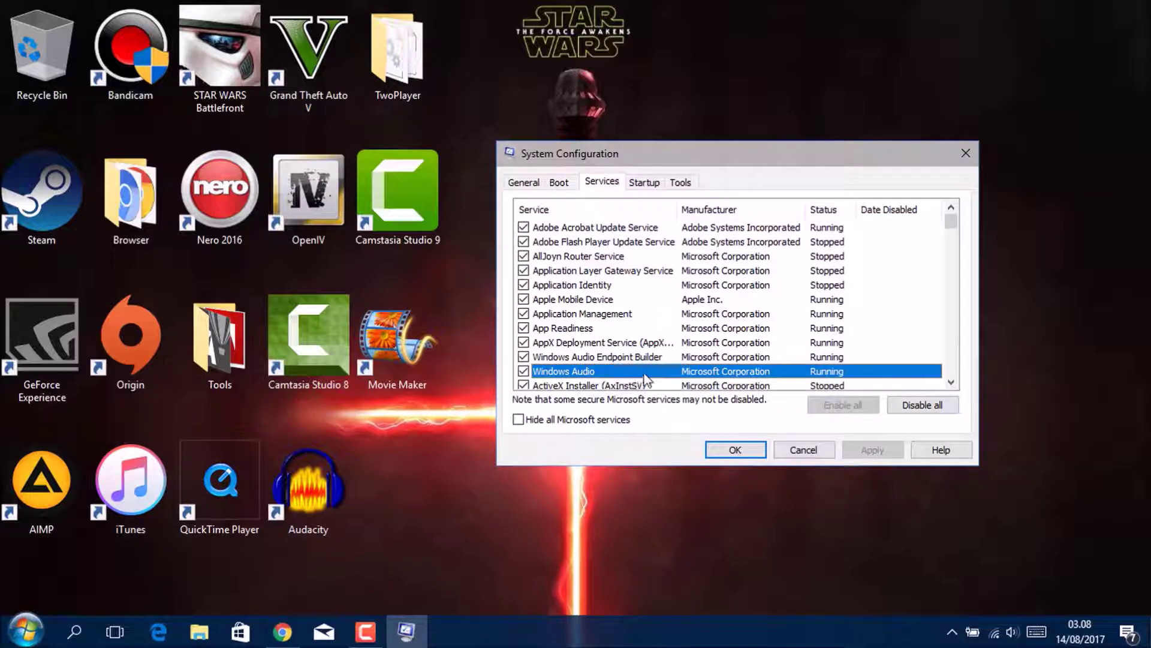
key("w")
key("w")
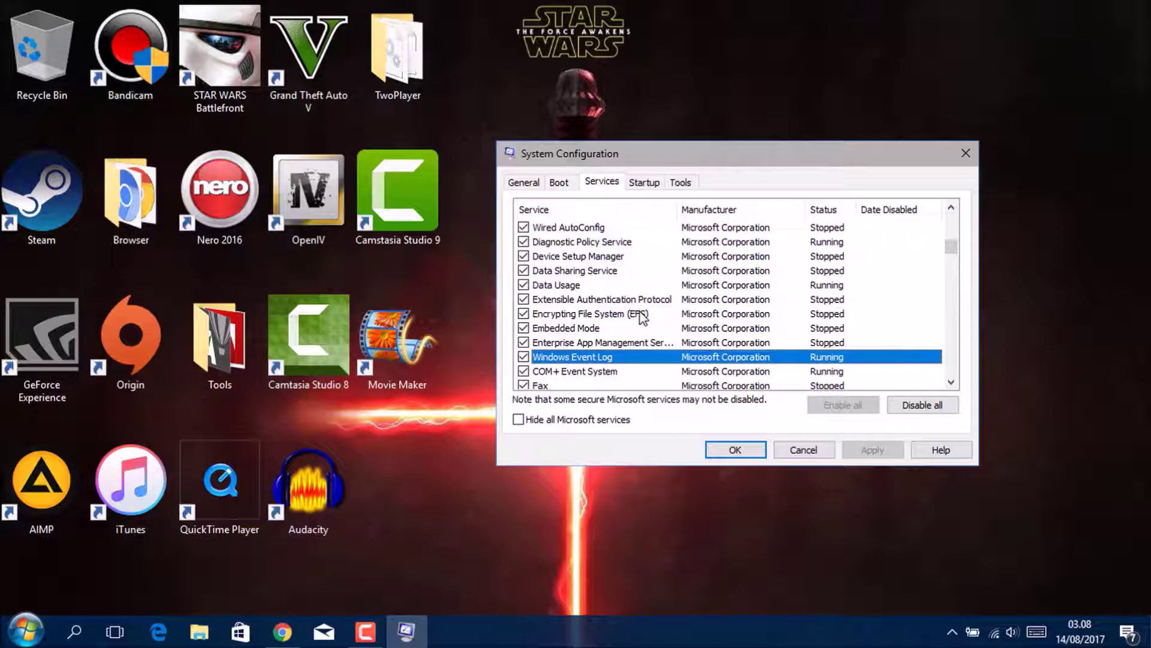
left_click(524, 357)
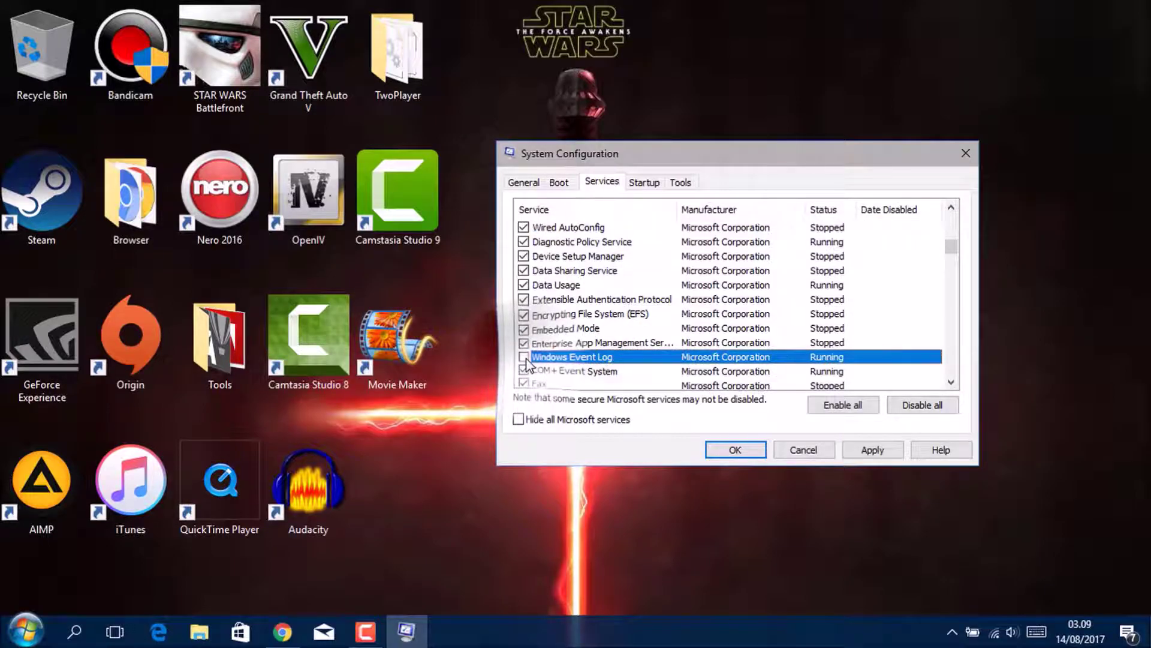
Uncheck the Windows Event Collector service too, then apply and save the changes.
key("w")
key("w")
key("w")
key("w")
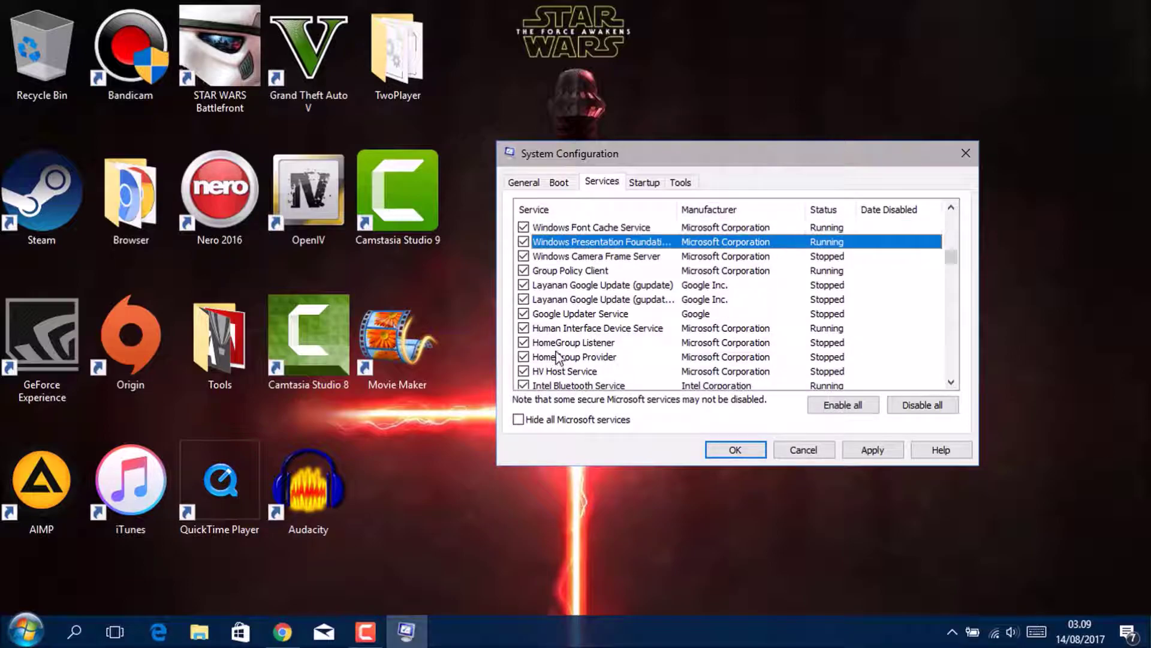
key("w")
key("w")
key("w")
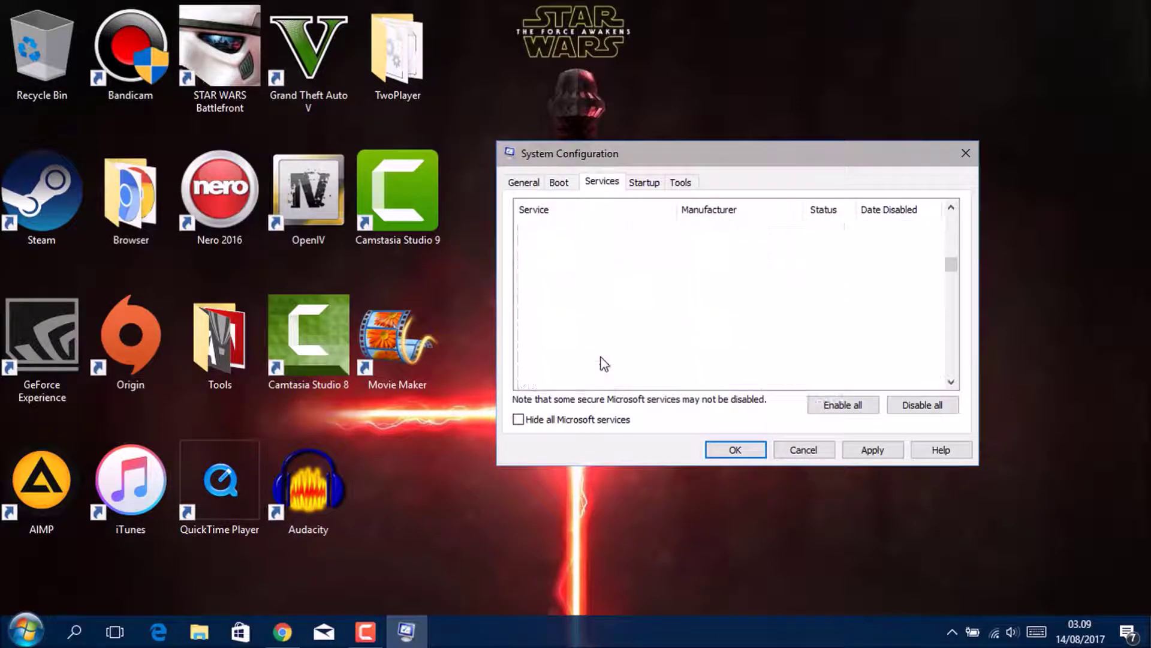
key("w")
key("w")
key("w")
key("w")
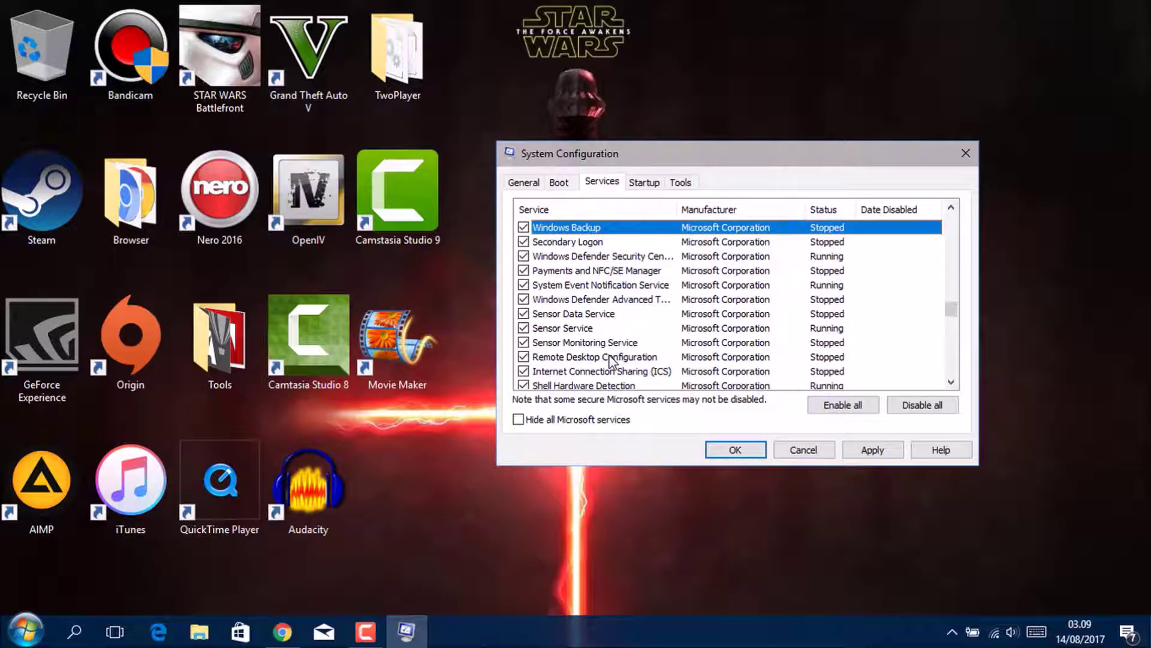
key("w")
key("w")
key("w")
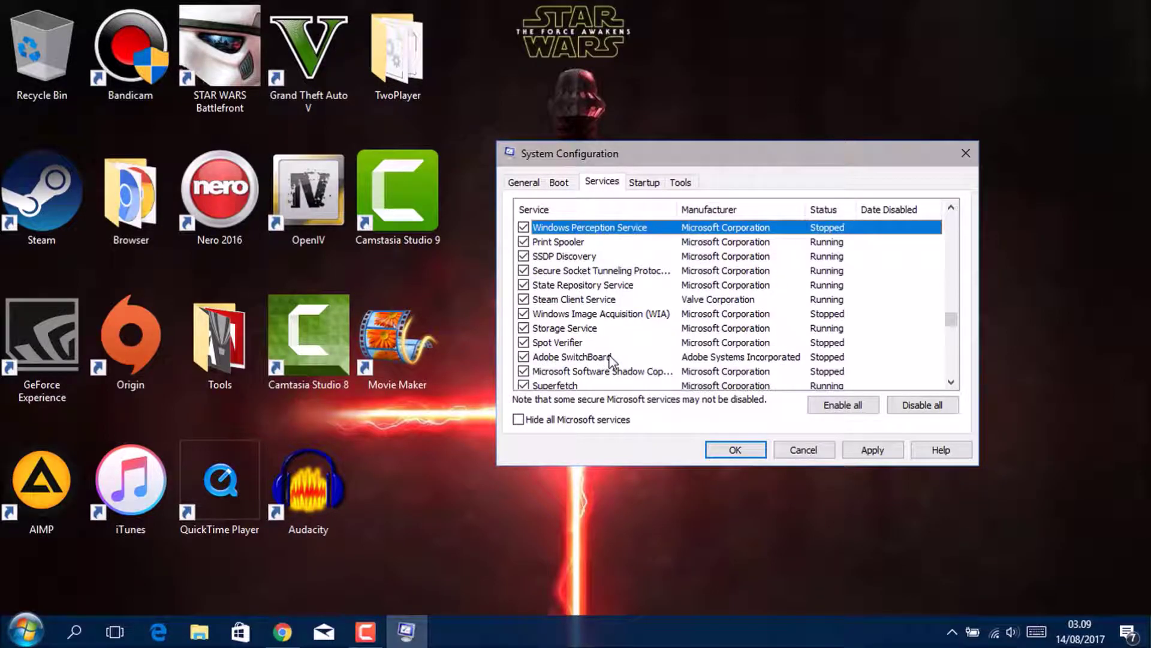
key("w")
key("w")
key("w")
key("w")
key("w")
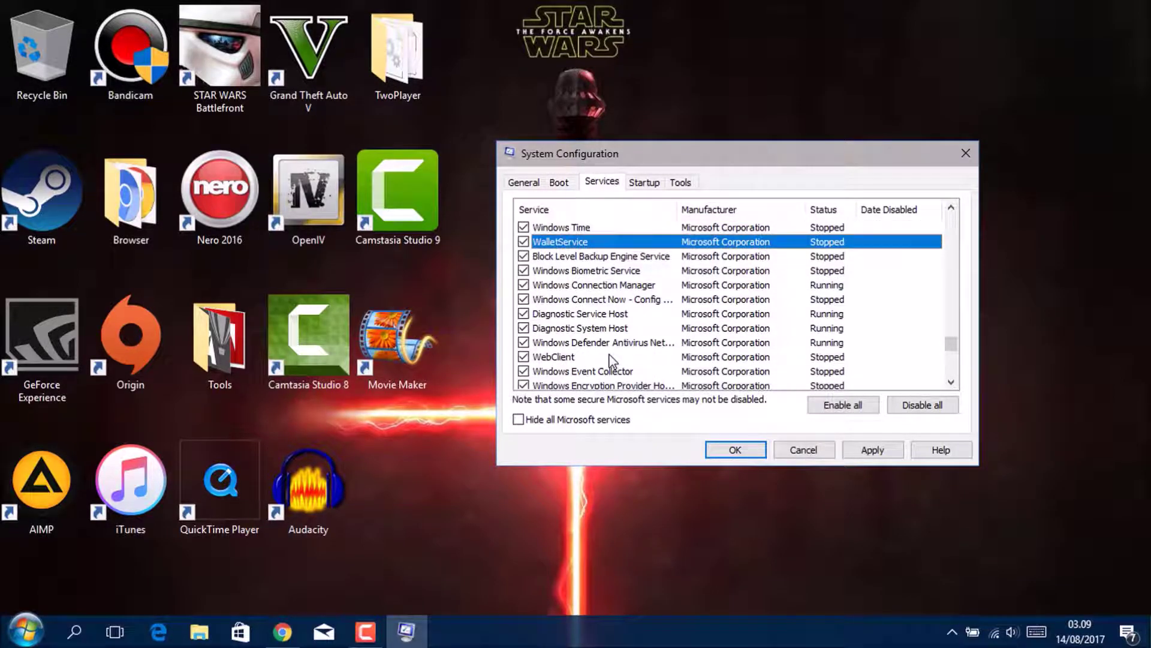
key("w")
key("w")
key("w")
key("w")
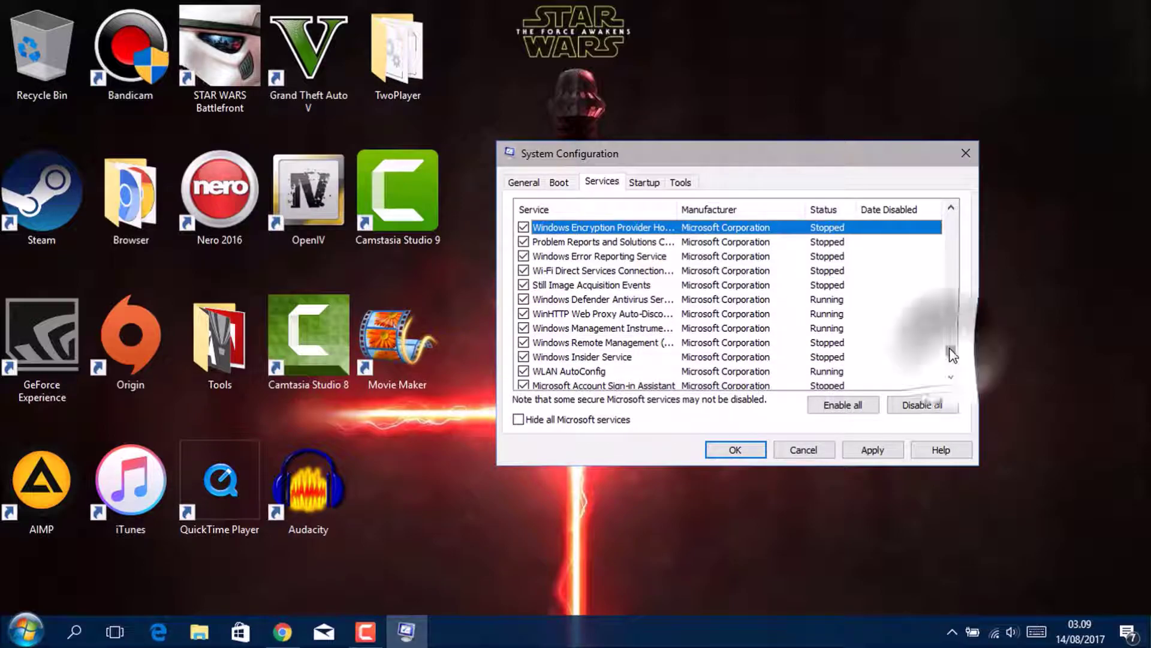
left_click_drag(951, 349, 953, 347)
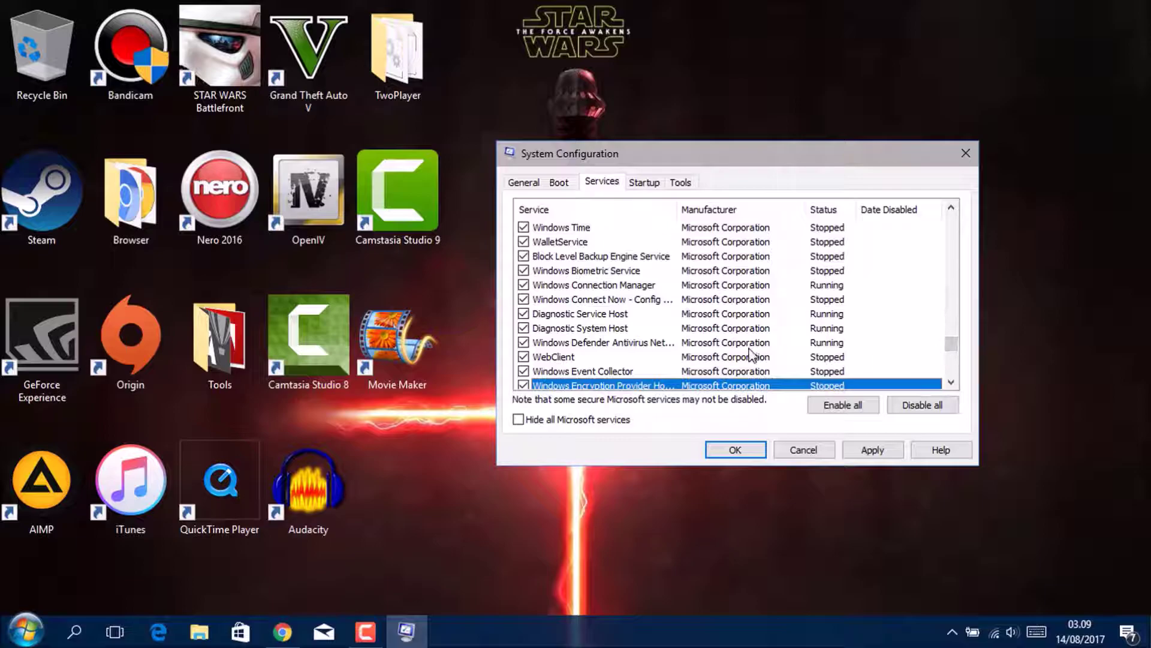
left_click(596, 371)
left_click(523, 371)
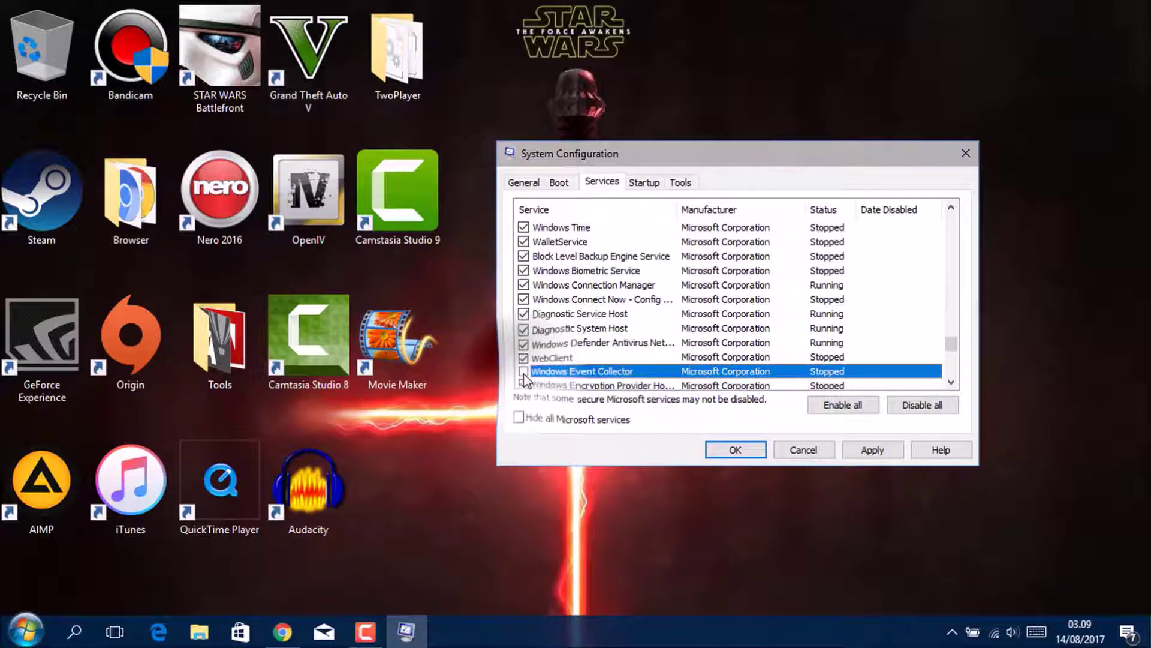
left_click(866, 455)
left_click(727, 451)
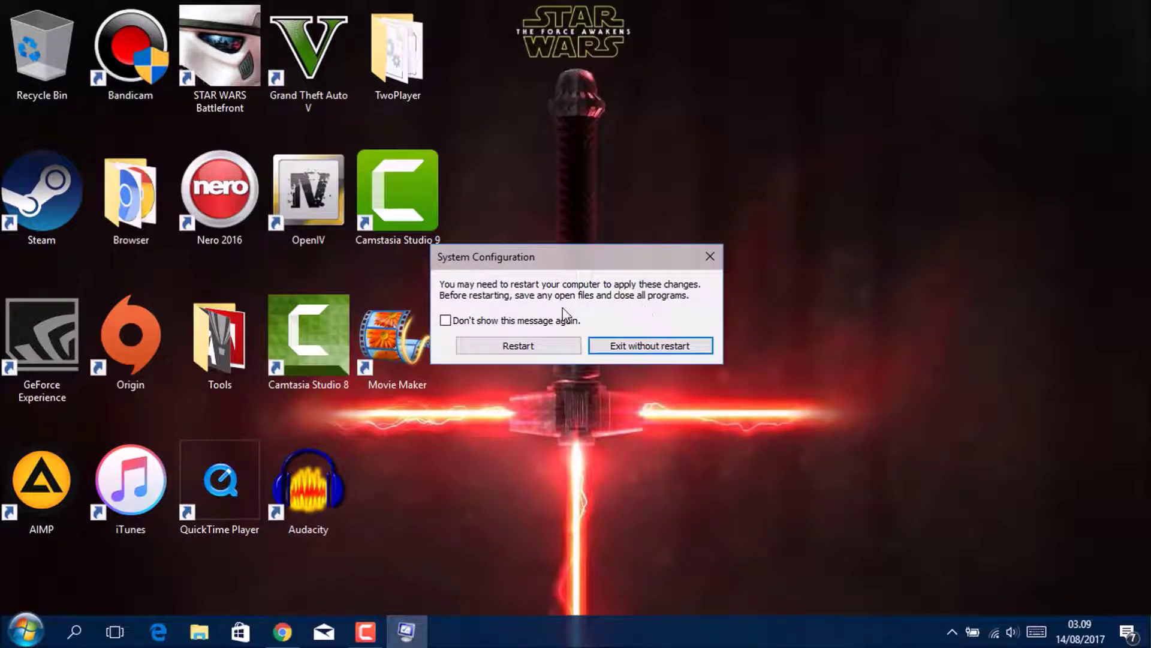
Exit System Configuration without restarting and refresh the desktop.
left_click(651, 346)
right_click(547, 287)
left_click(568, 335)
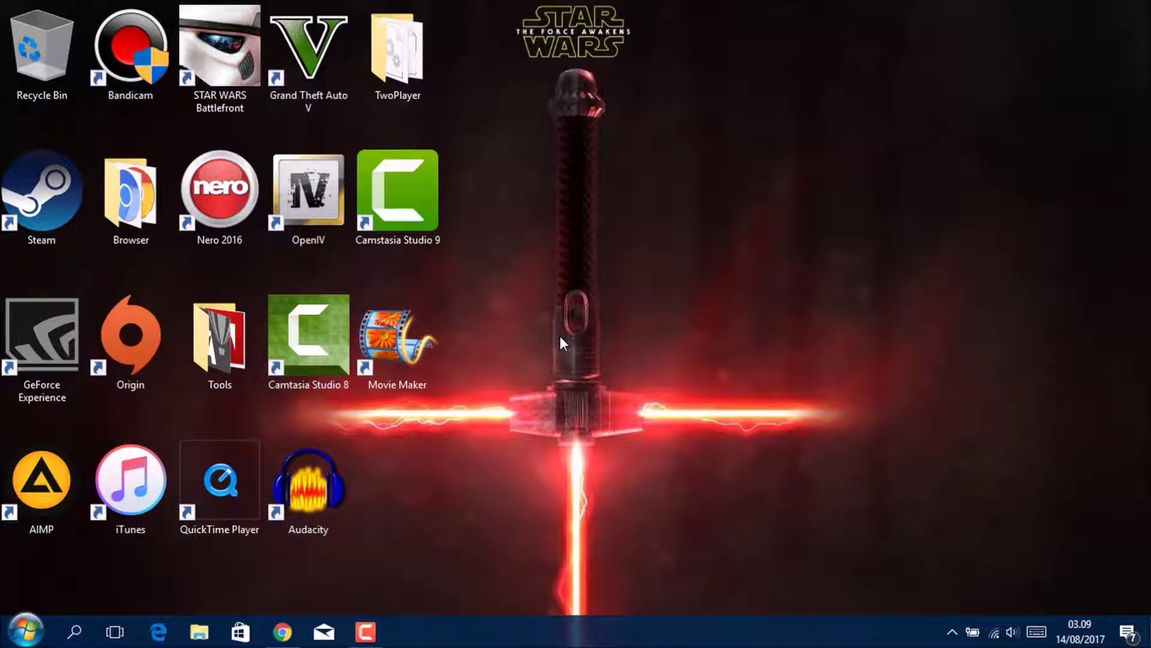
Show the additional power plans, keep High performance, lower brightness slightly, and close Power Options.
right_click(975, 629)
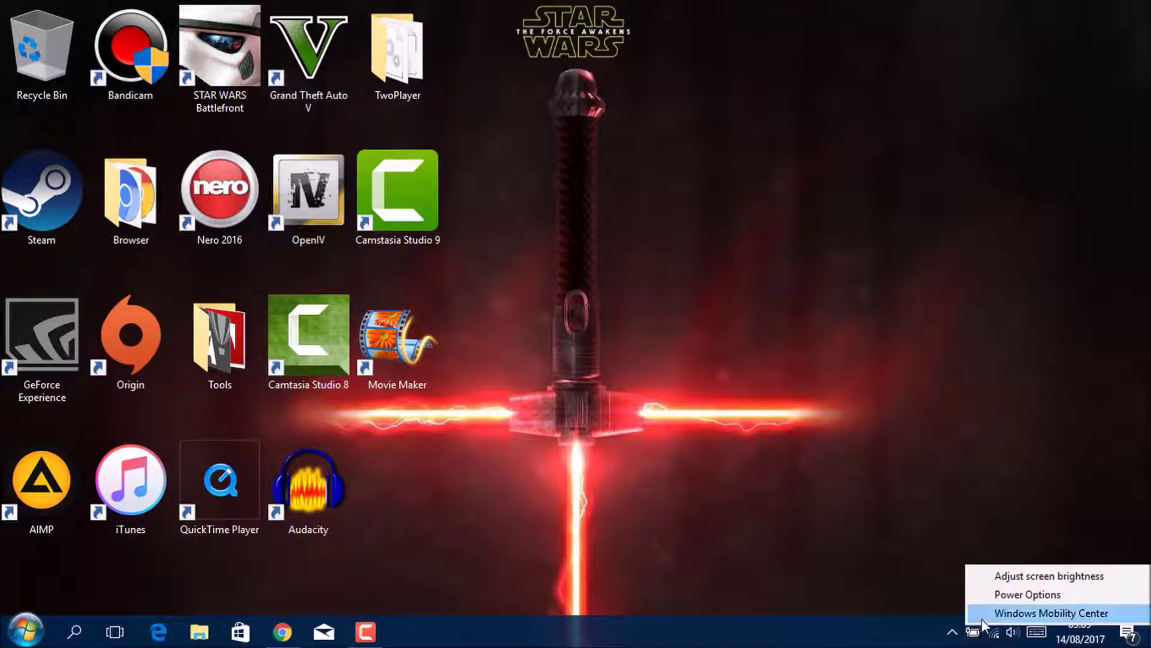
left_click(997, 594)
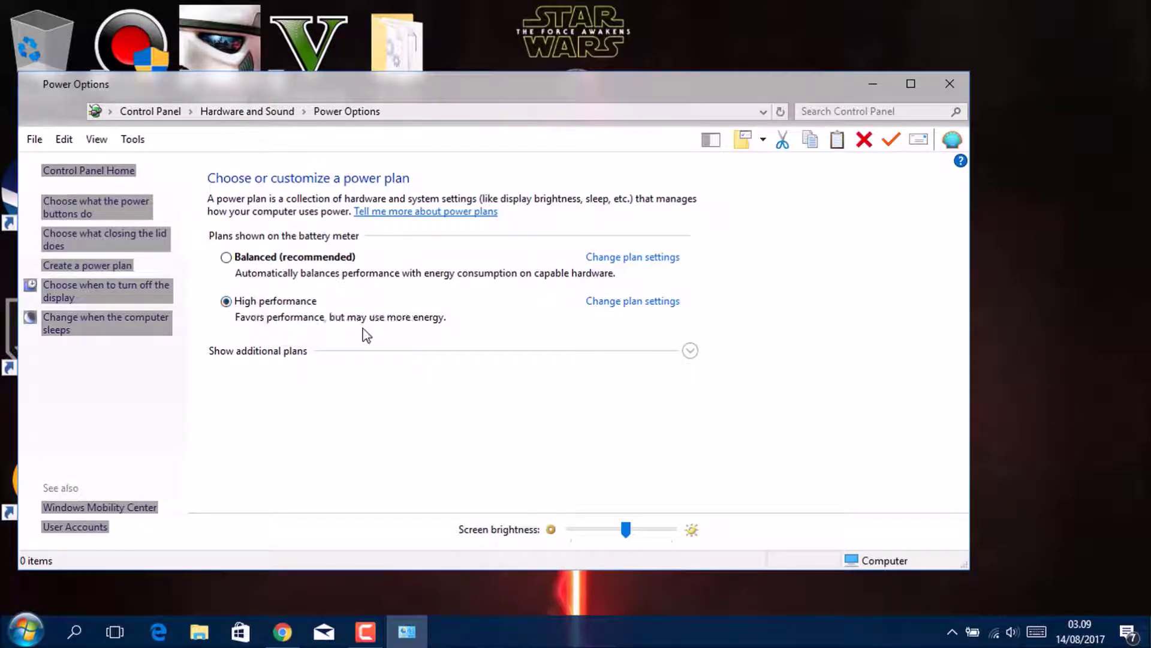
left_click(353, 355)
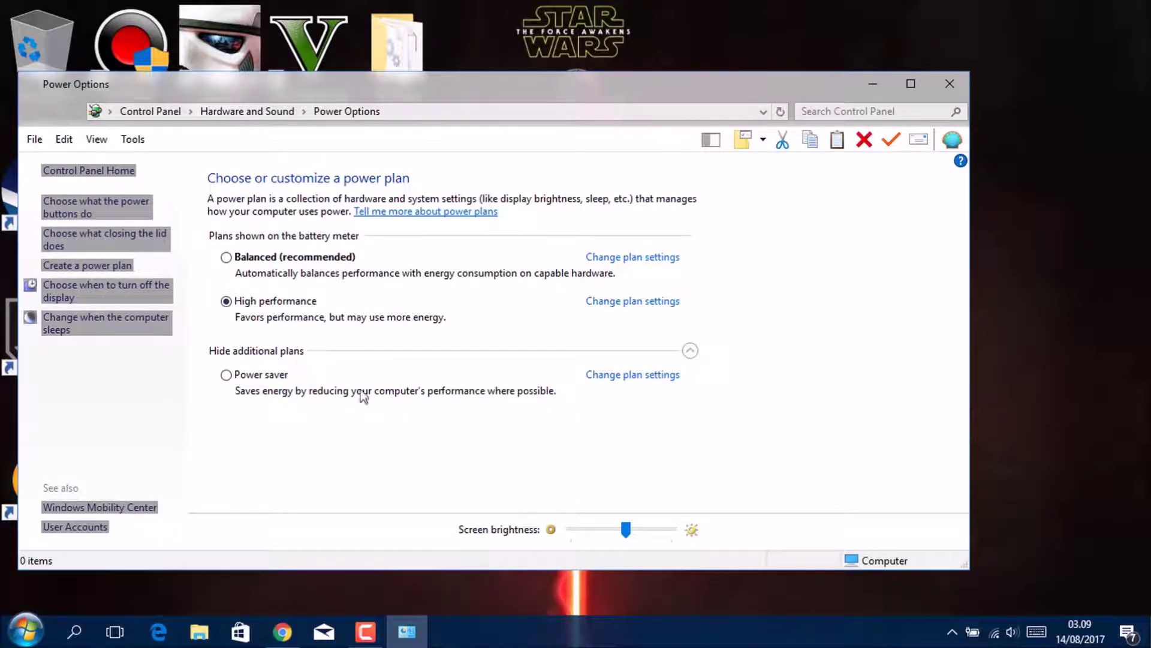
left_click_drag(631, 532, 619, 535)
left_click(950, 87)
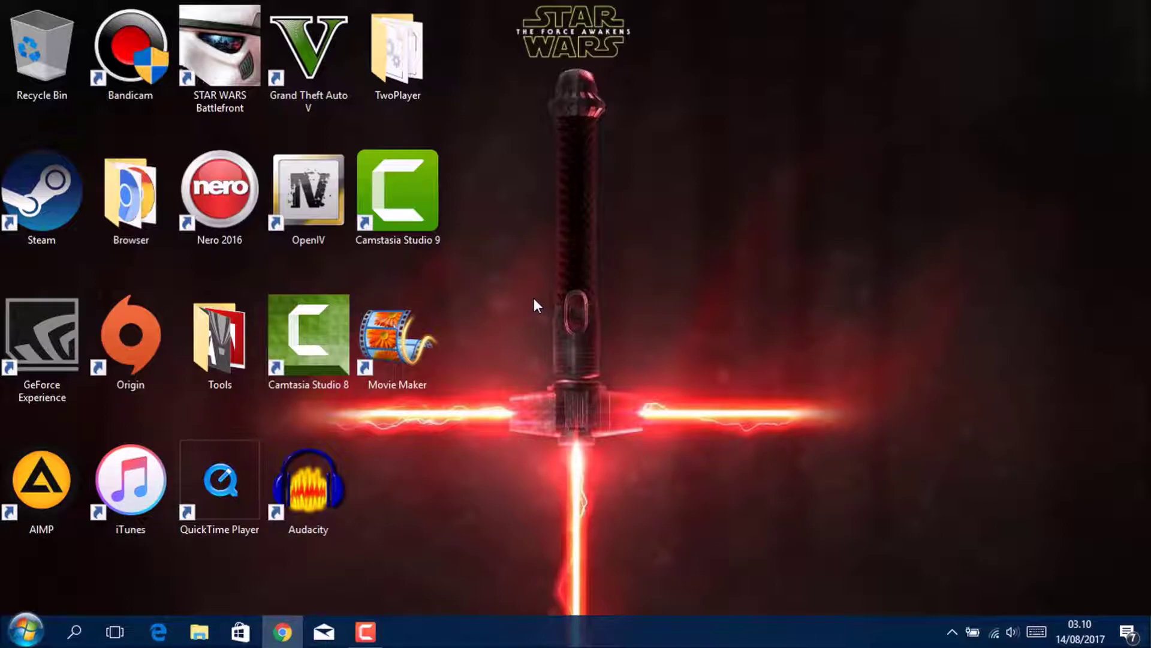
Run %temp% and maximise the Explorer window showing the Temp folder's 149 items.
key("super+r")
type("%")
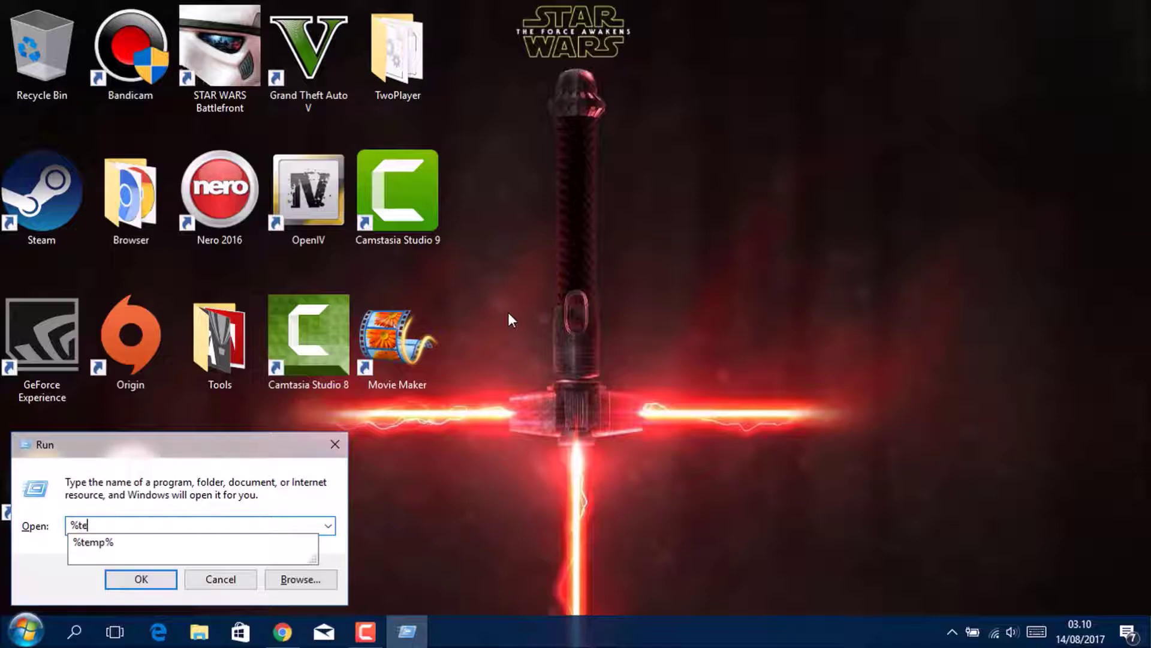
type("temp%")
key("Return")
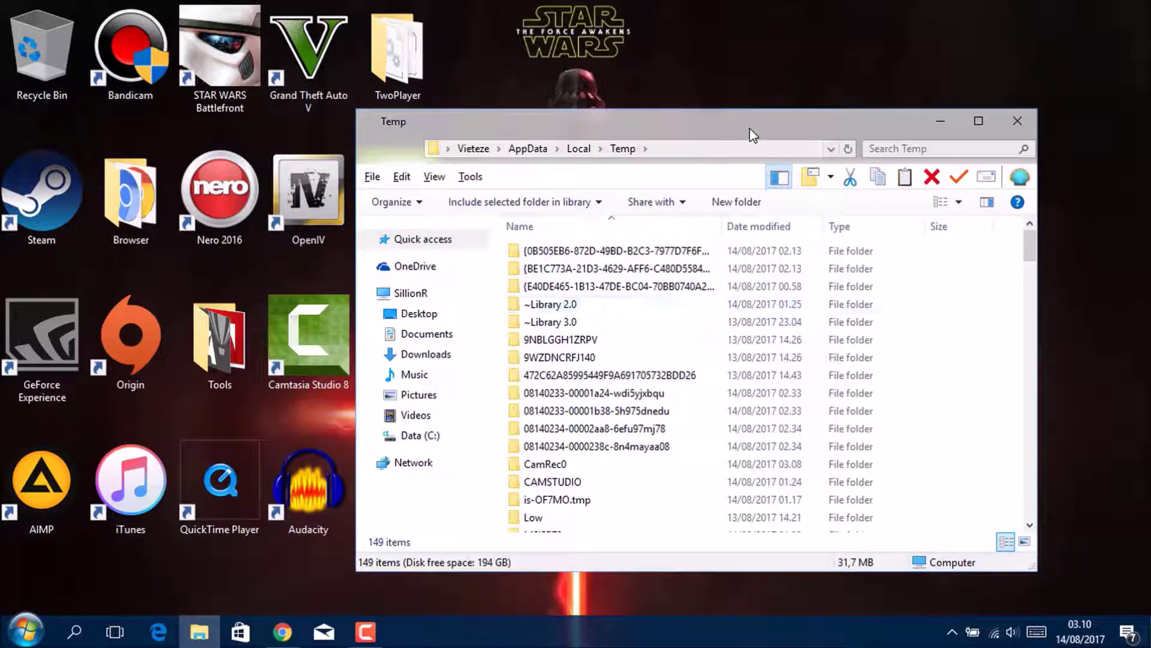
left_click_drag(700, 108, 660, 2)
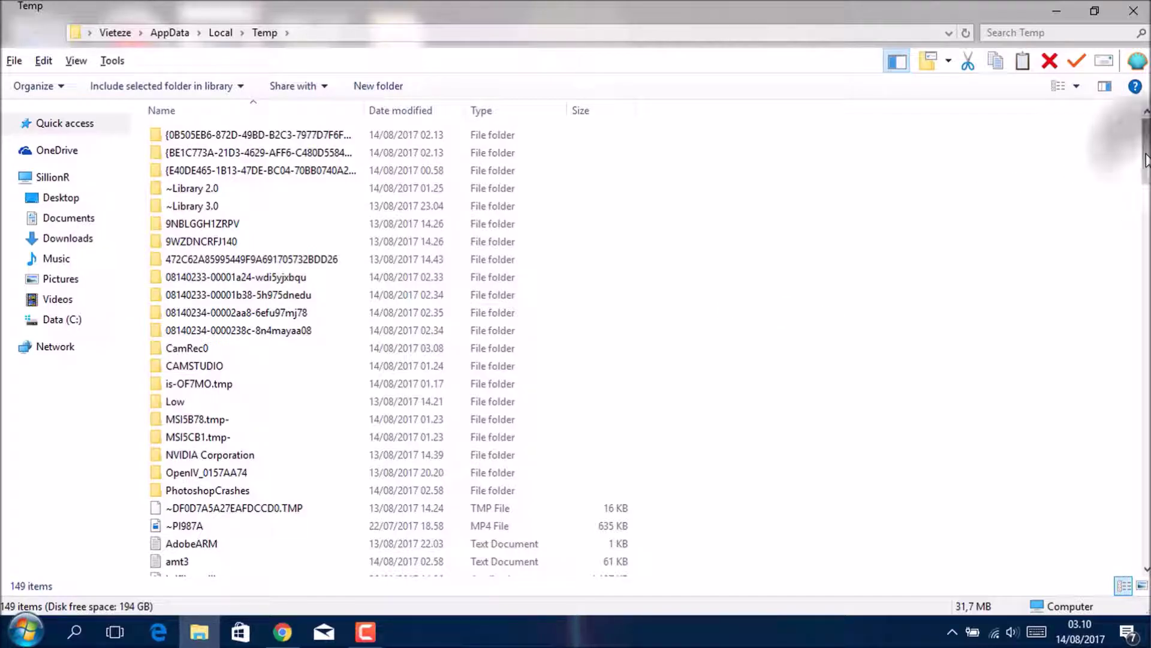
left_click_drag(1145, 153, 874, 146)
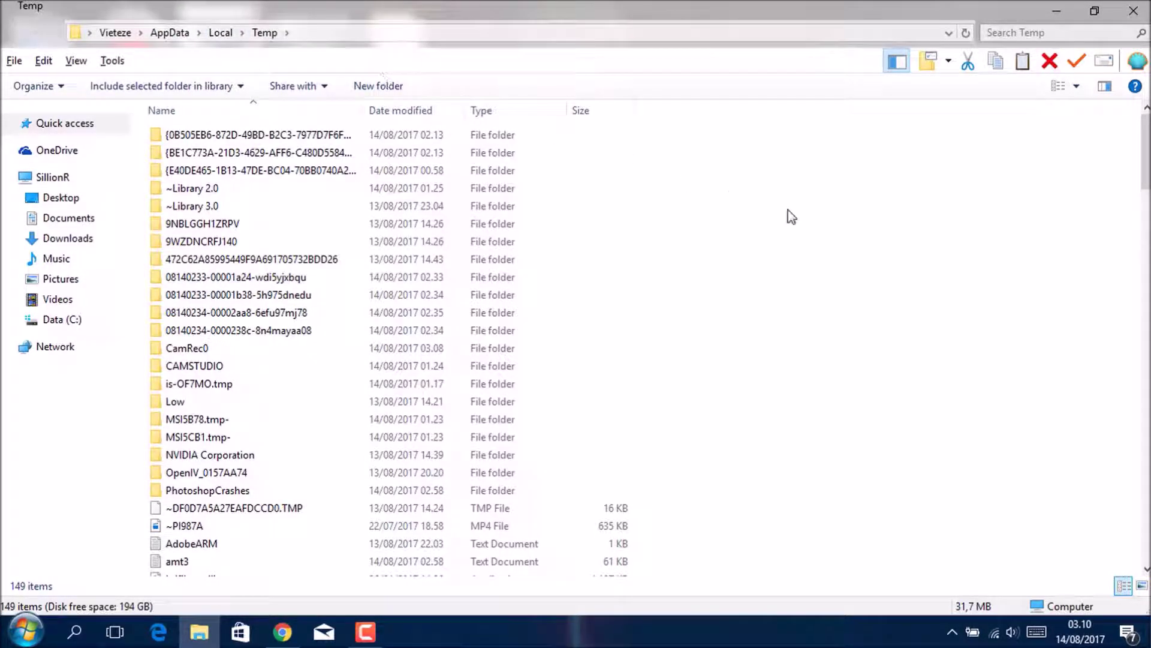
right_click(806, 217)
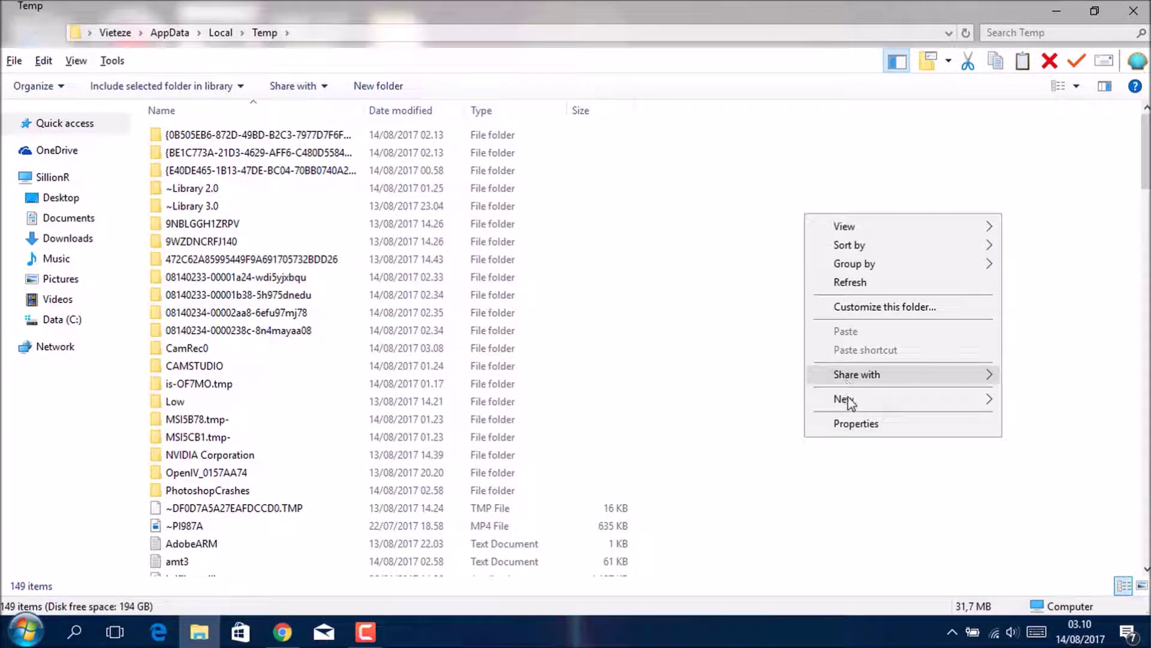
left_click(856, 427)
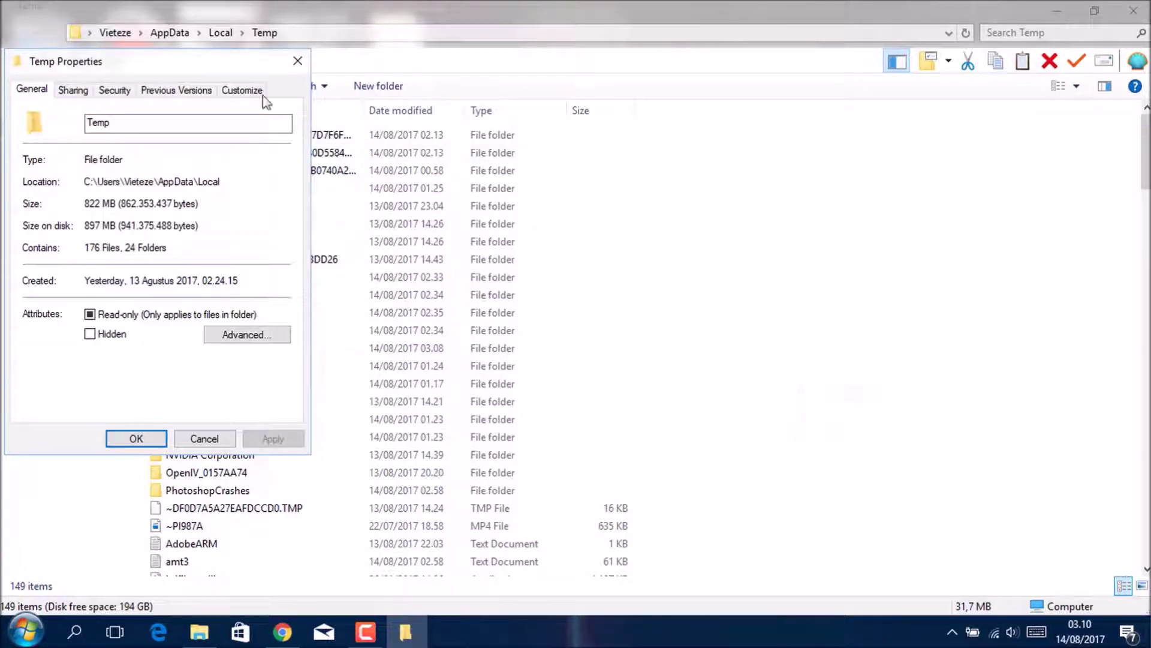
left_click_drag(212, 73, 908, 149)
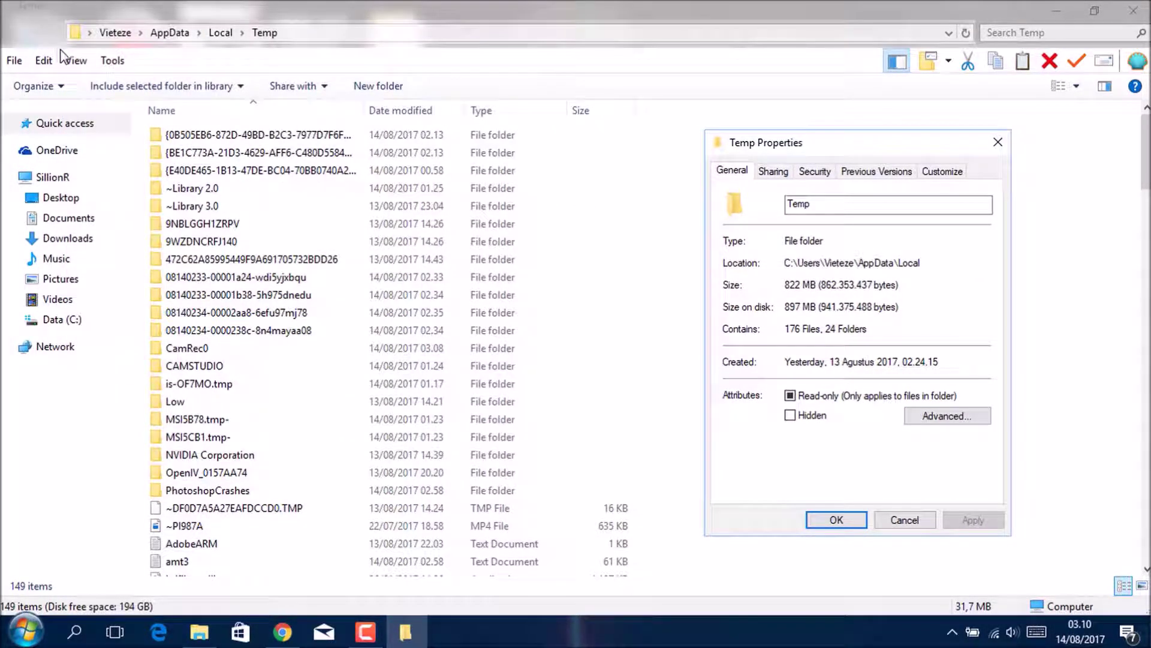
left_click(84, 65)
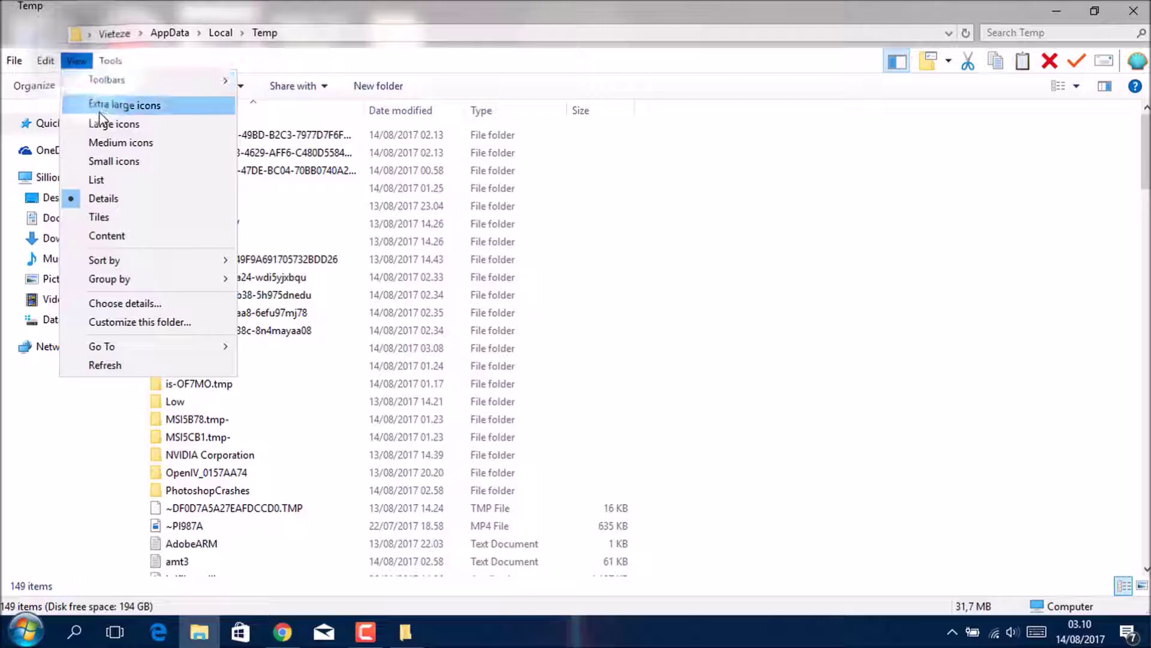
left_click(56, 73)
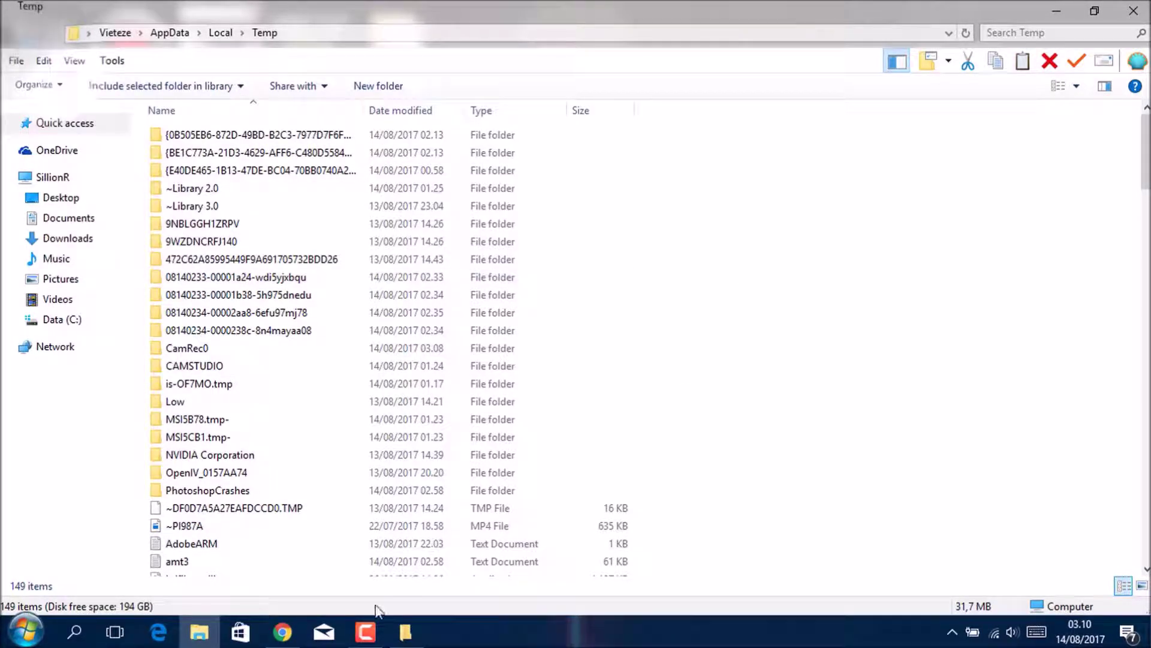
left_click(403, 632)
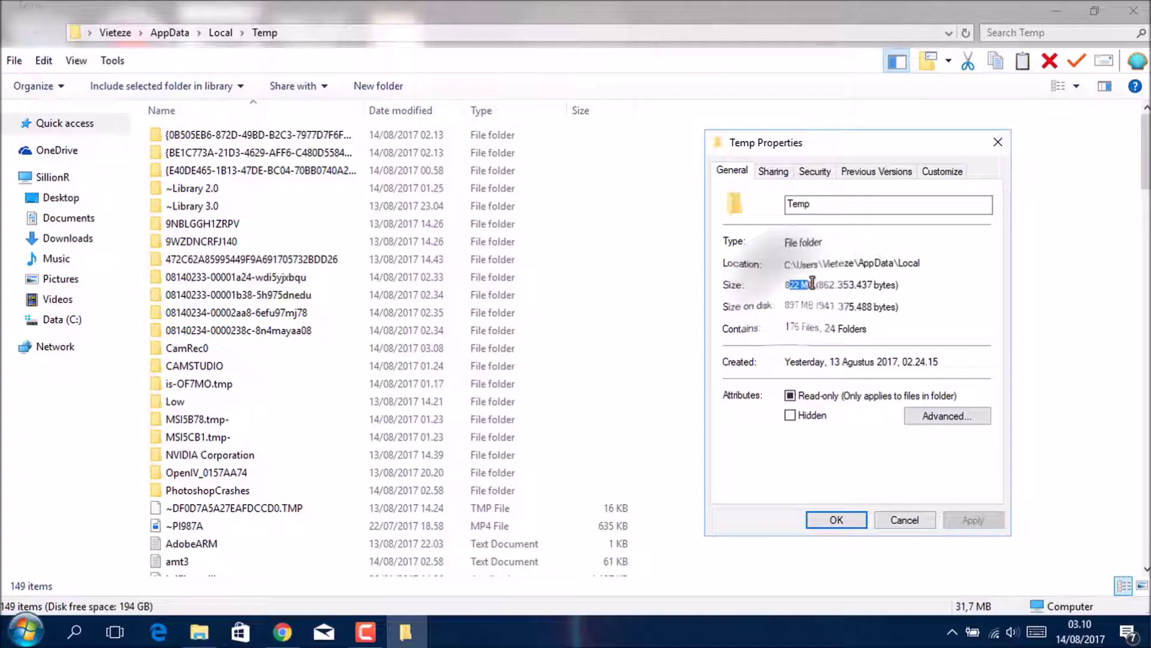
Delete every item in the Temp folder, skipping all in-use items.
left_click(993, 151)
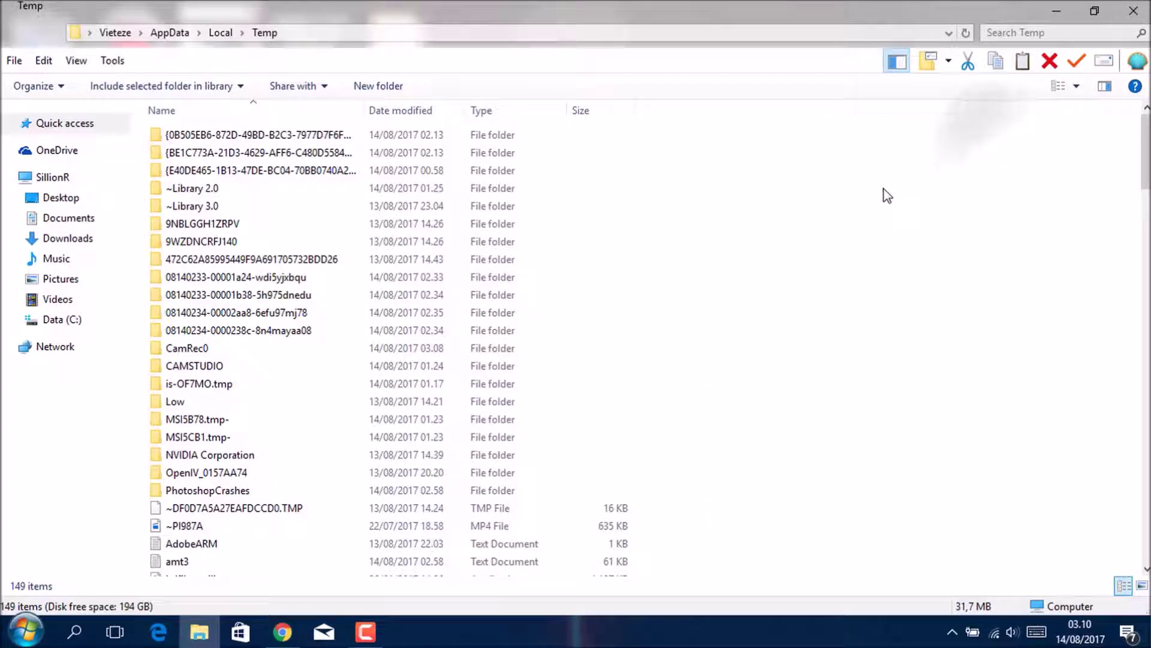
key("ctrl+a")
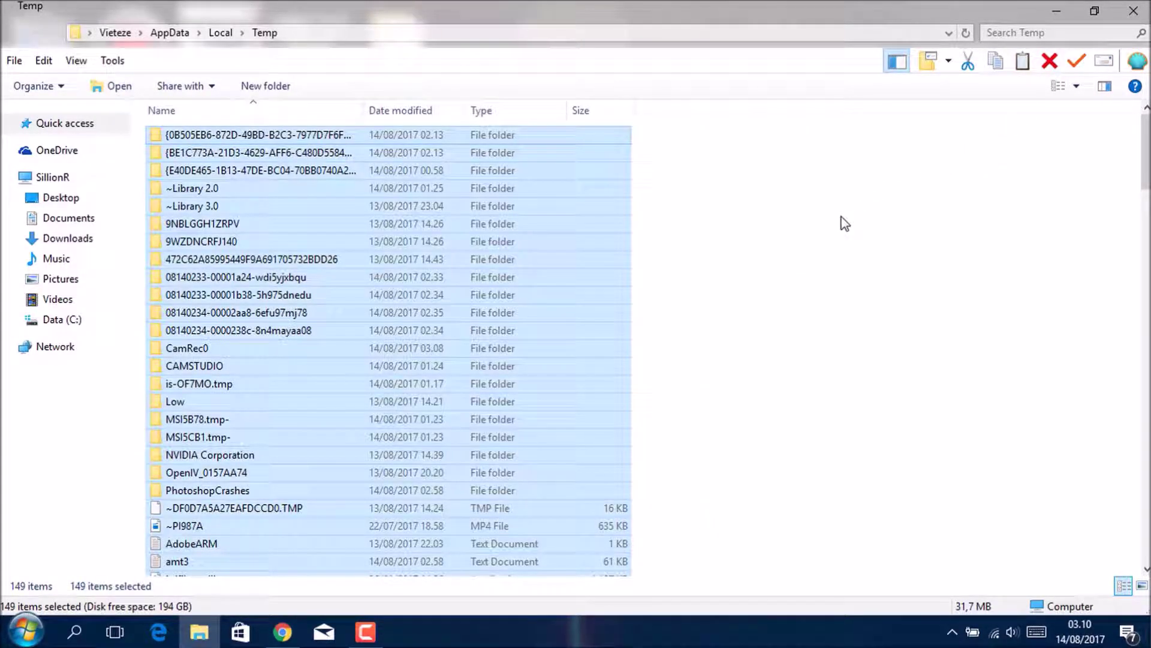
key("Delete")
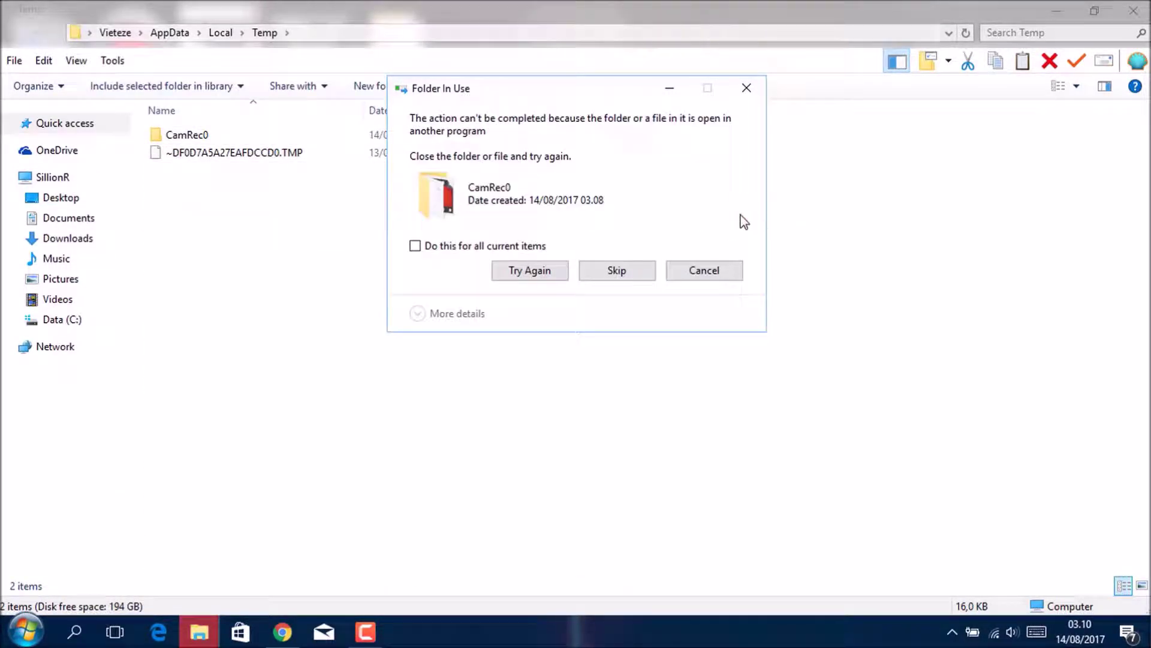
left_click(506, 247)
left_click_drag(621, 96, 752, 185)
left_click(765, 349)
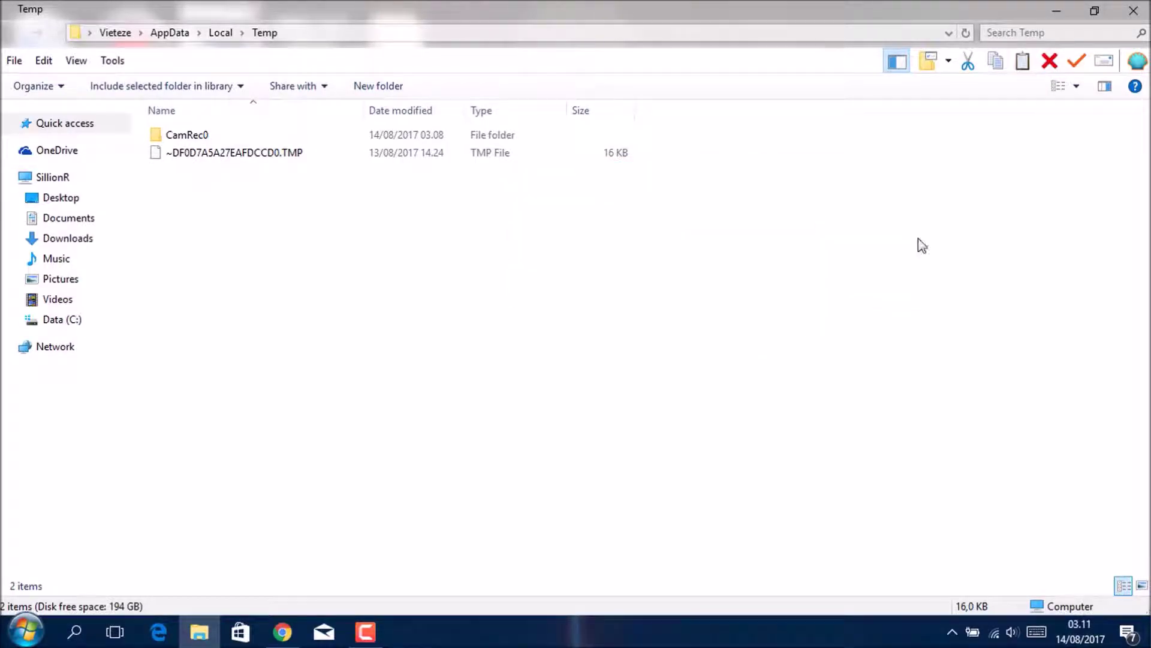
Close Temp, open the Prefetch folder via Run, and check its size (11.5 MB, 361 files).
left_click(1133, 12)
key("super+r")
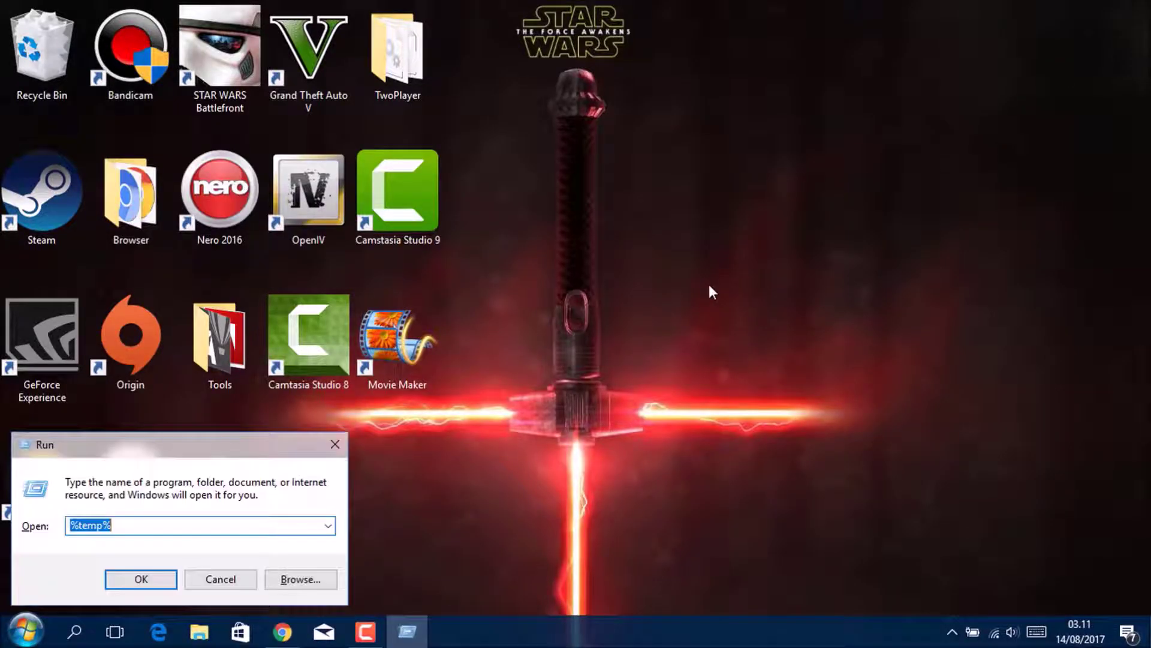
type("pre")
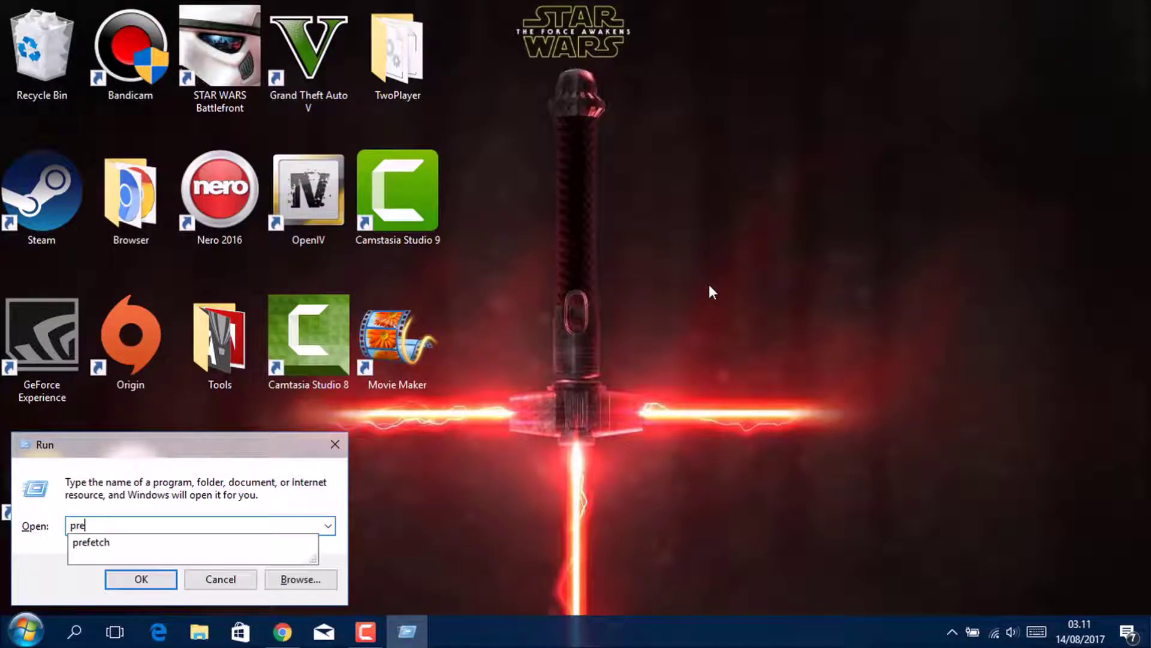
type("fetch")
key("Return")
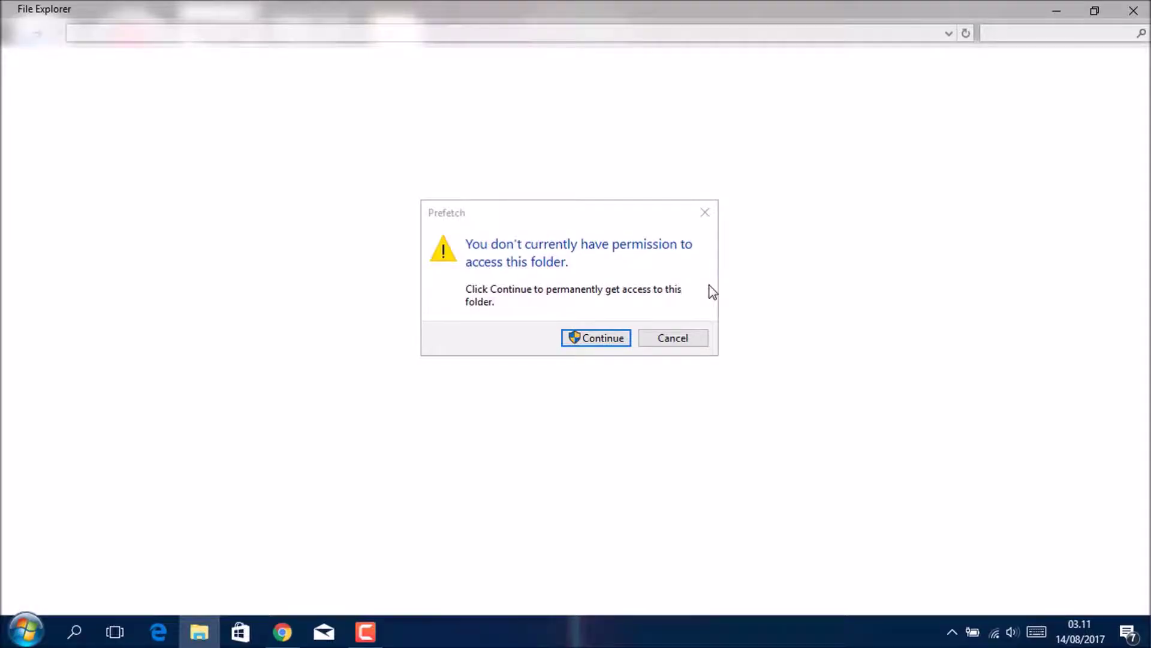
left_click(598, 339)
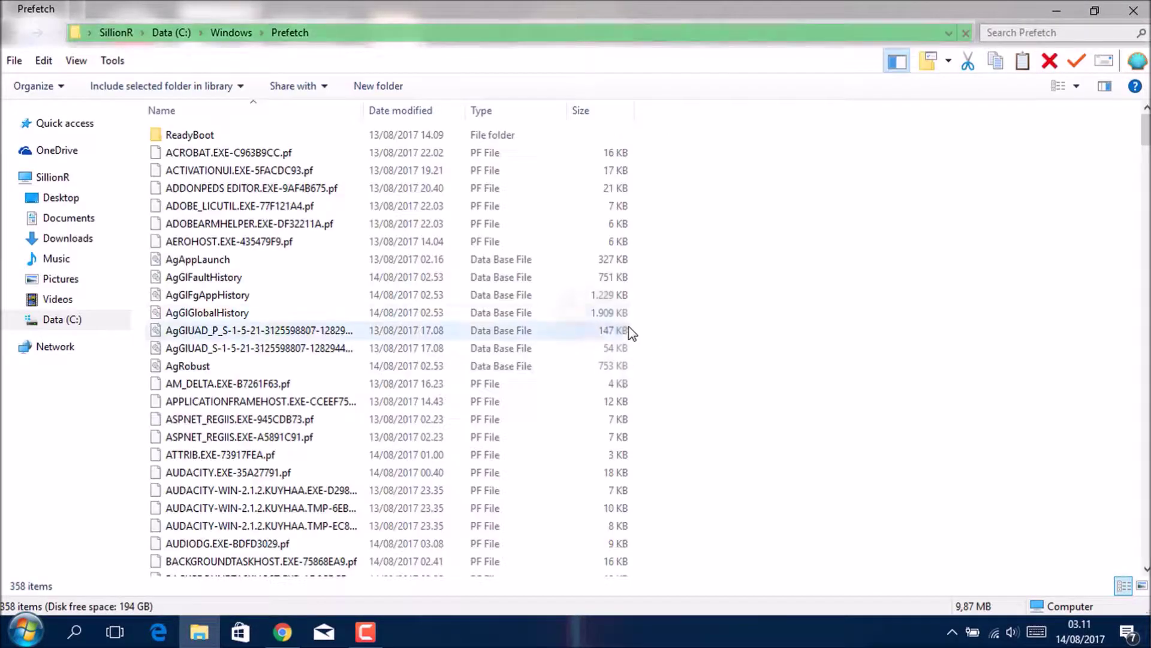
mouse_move(1146, 129)
left_mouse_down()
mouse_move(1145, 531)
mouse_move(1146, 129)
left_mouse_up()
right_click(890, 175)
left_click(954, 403)
left_click_drag(173, 69, 929, 179)
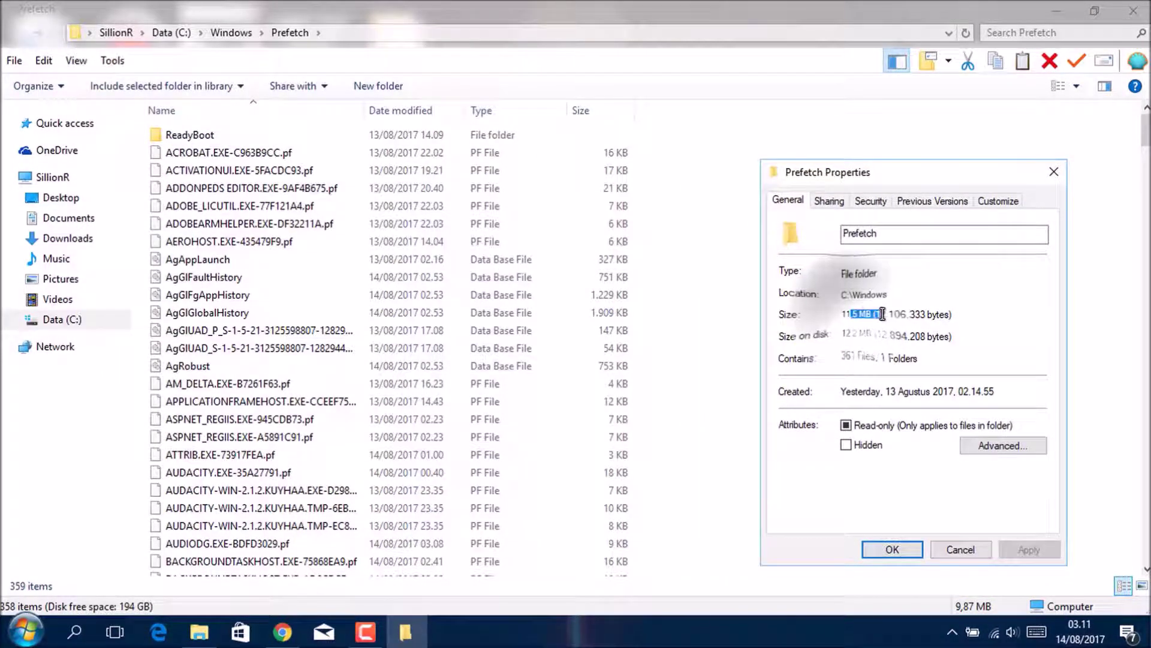
Open Task Manager with full process details and page through the process list.
left_click(891, 548)
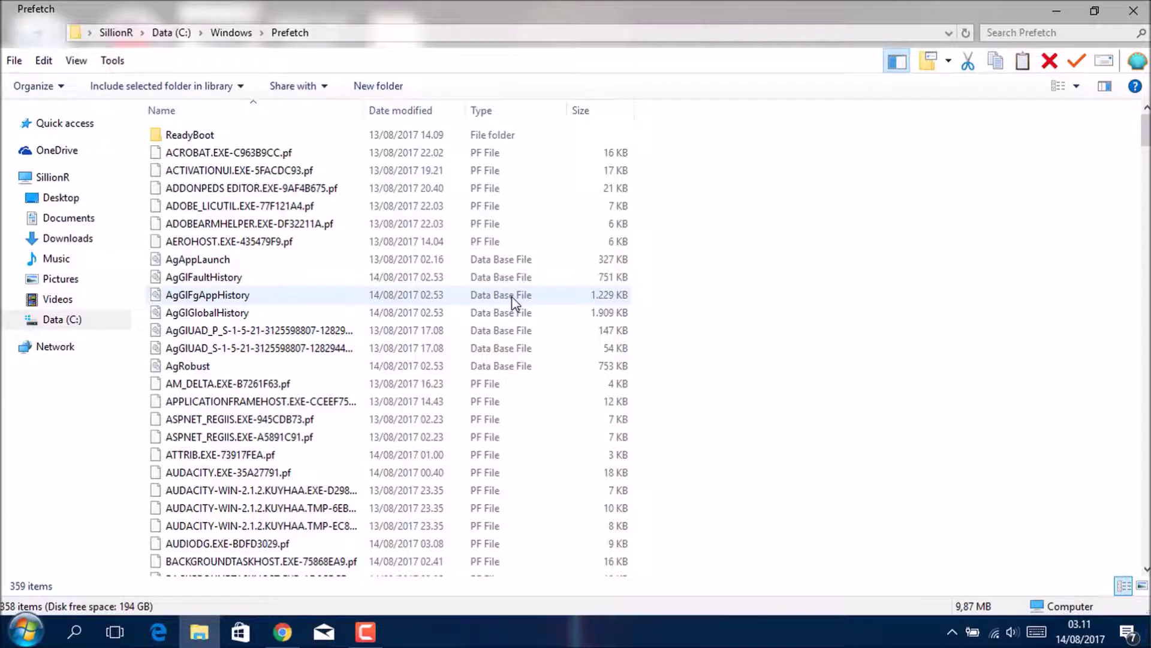
key("ctrl+shift+Escape")
left_click(669, 412)
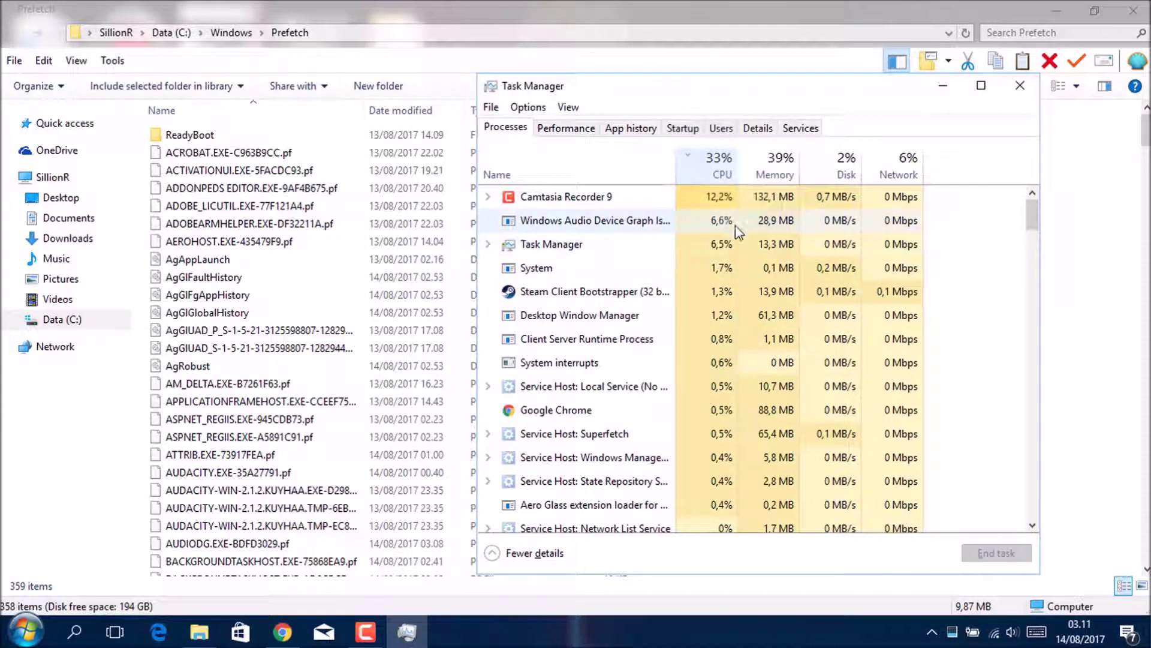
scroll(983, 243, "down", 2)
scroll(992, 251, "up", 2)
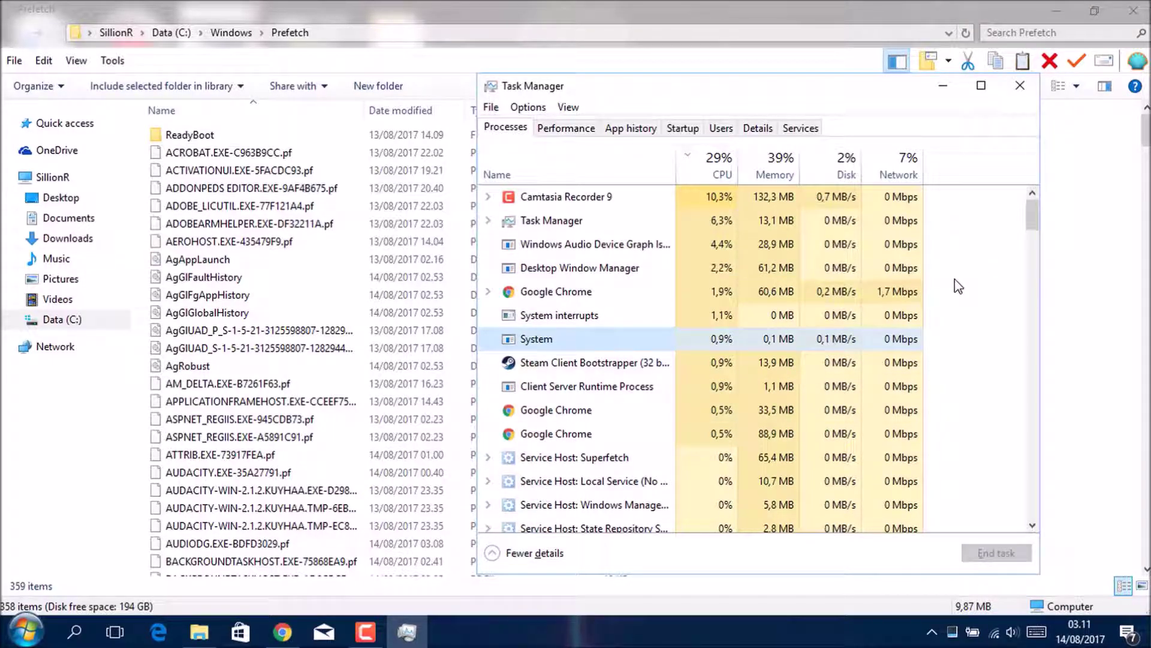
key("Page_Down")
key("Page_Down")
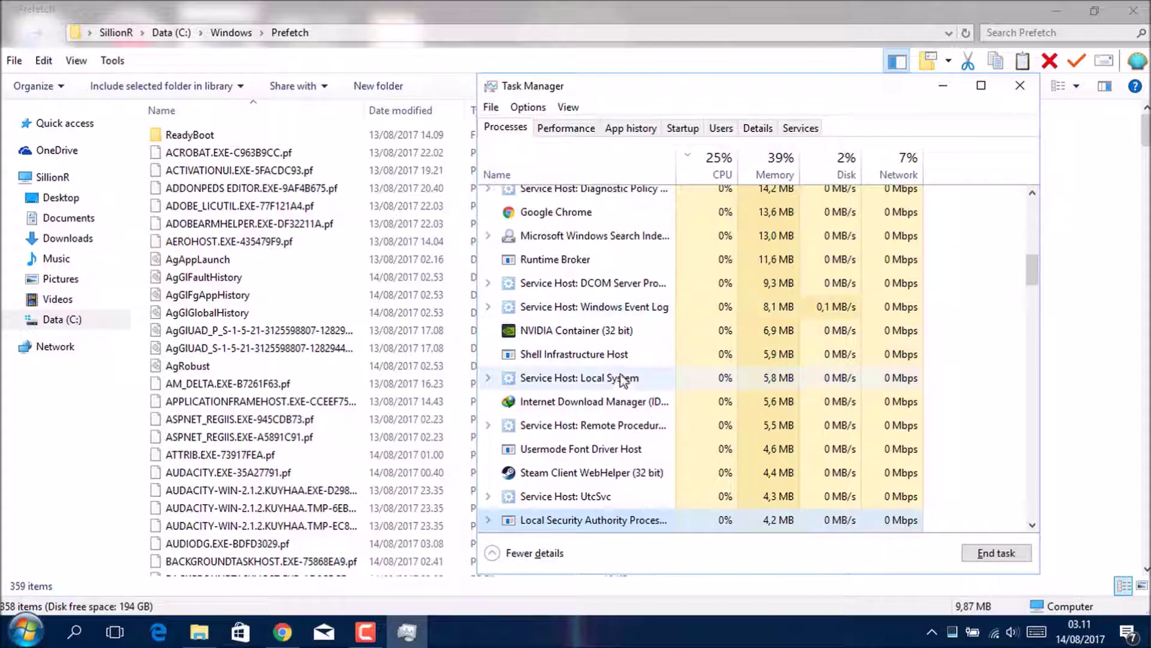
Inspect the Remote Procedure Call service host, then sort processes by Disk usage.
left_click(598, 427)
left_click(488, 425)
left_click(488, 425)
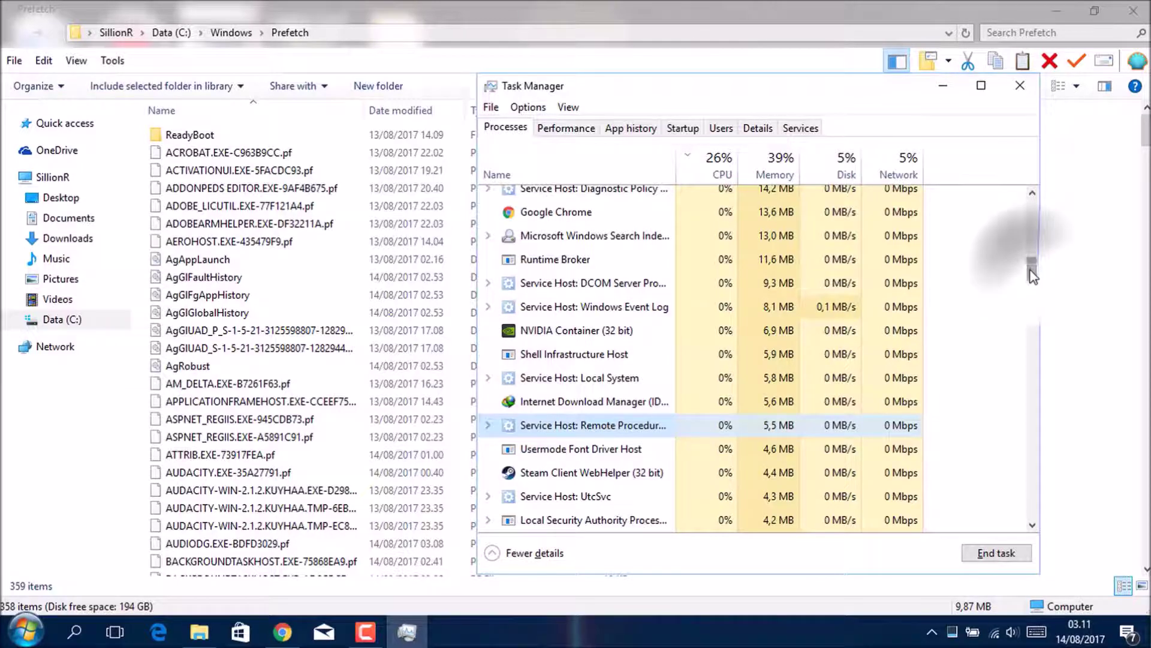
left_click_drag(1031, 271, 1023, 325)
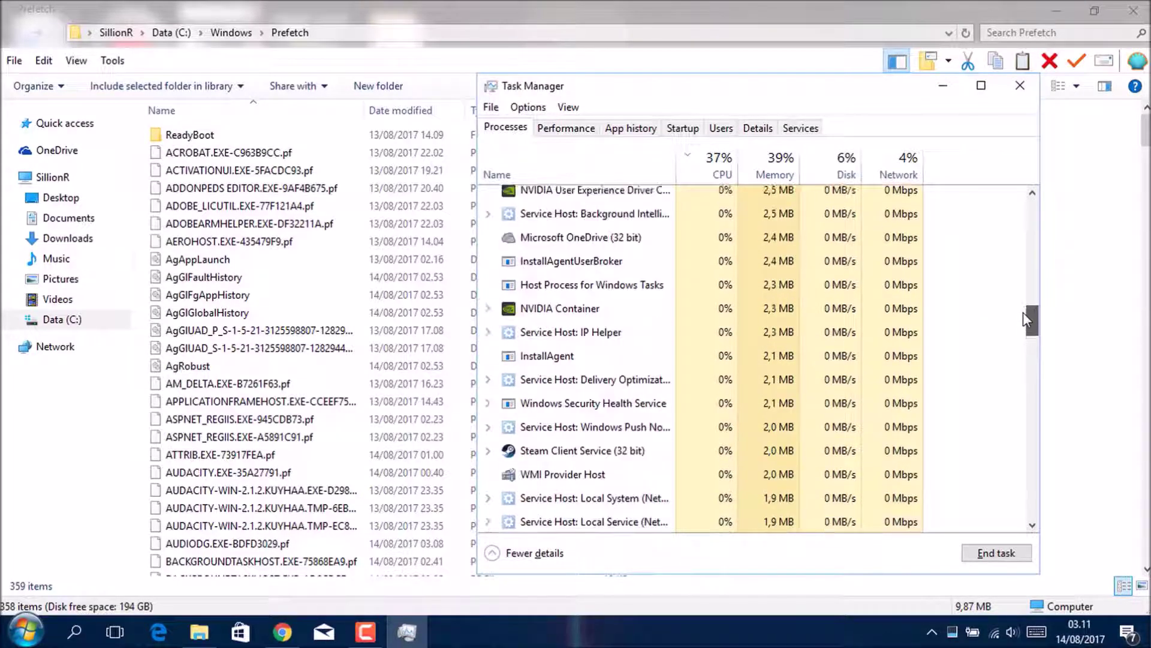
left_click_drag(1023, 312, 1026, 209)
left_click(856, 170)
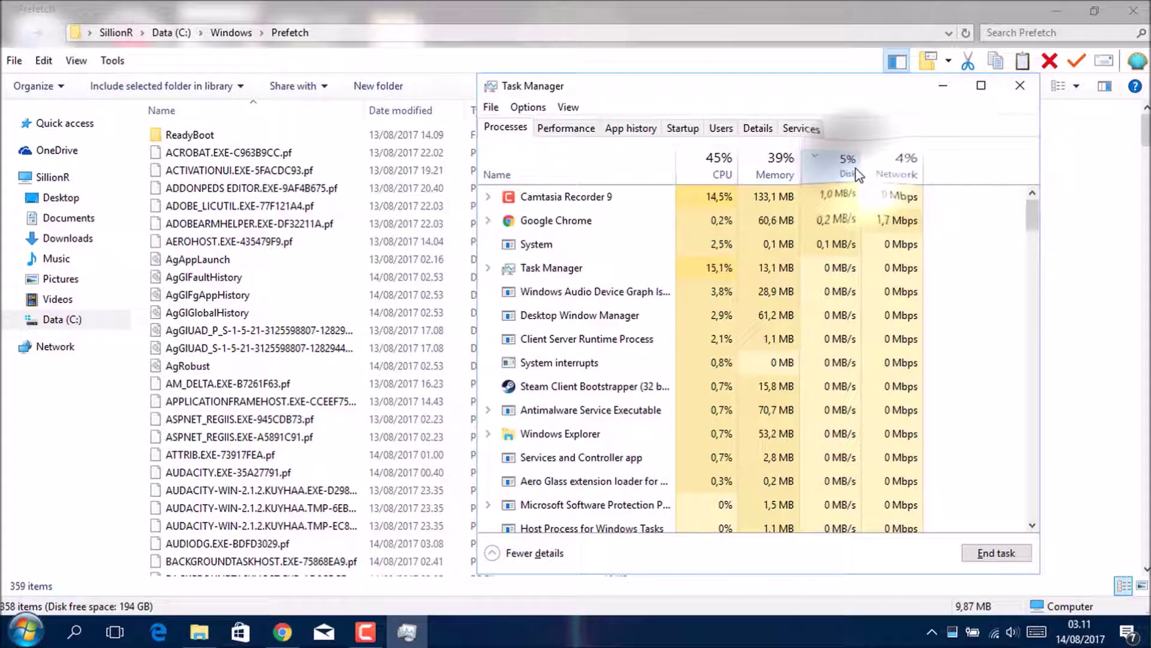
scroll(979, 287, "down", 8)
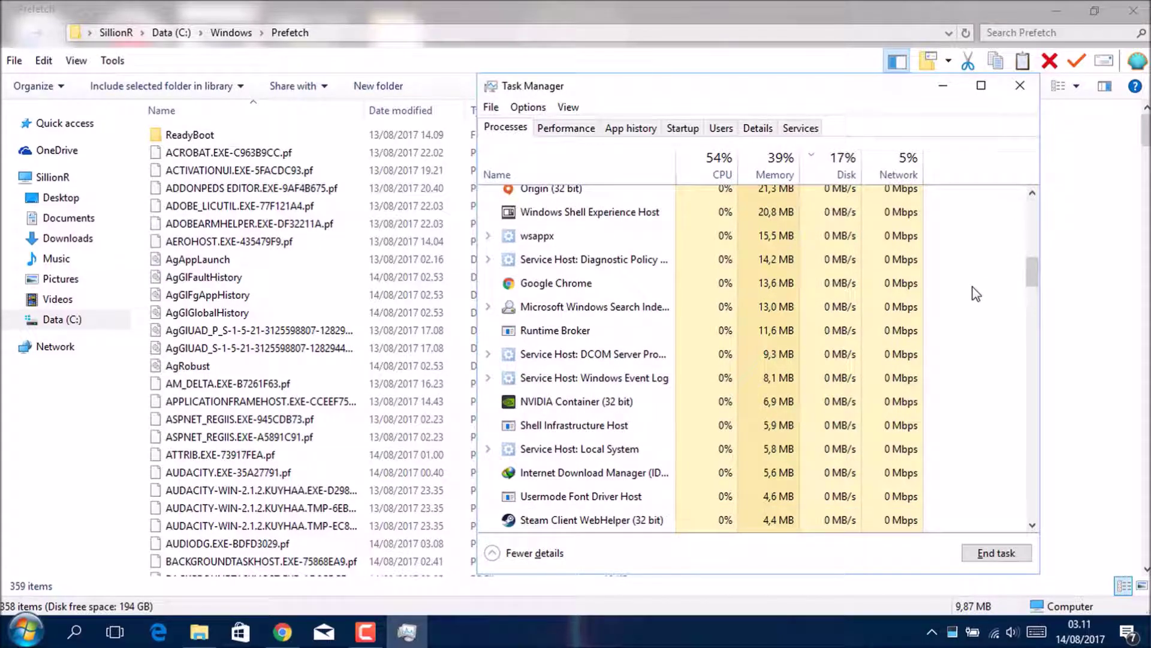
left_click_drag(1029, 276, 1050, 208)
scroll(912, 290, "down", 8)
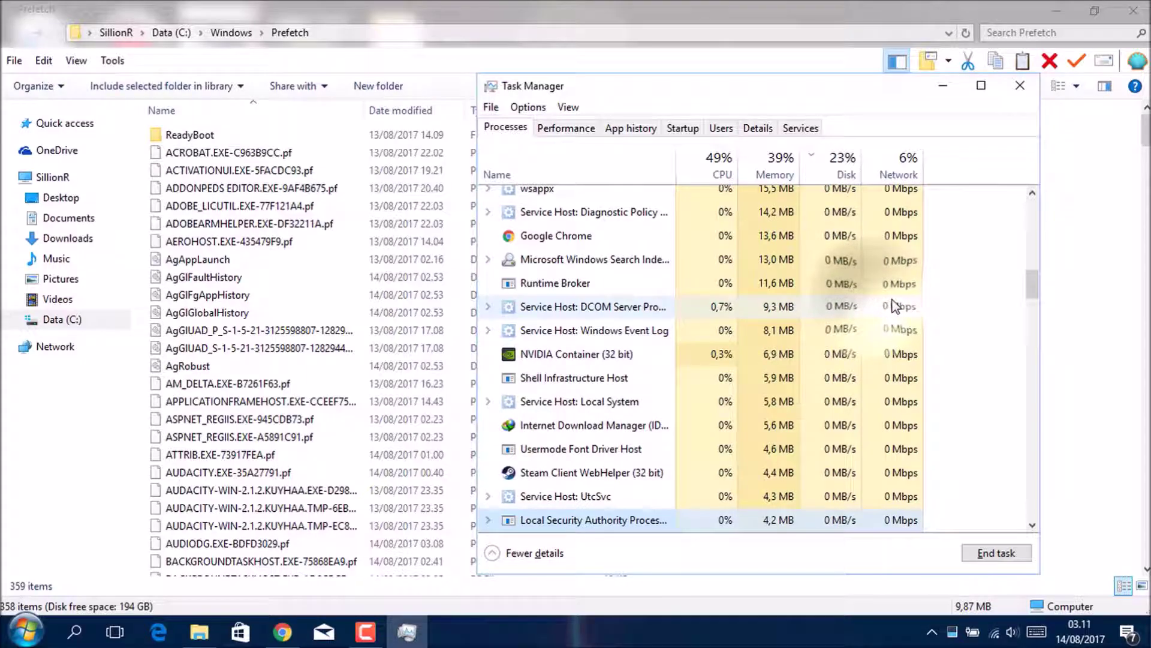
scroll(944, 309, "down", 1)
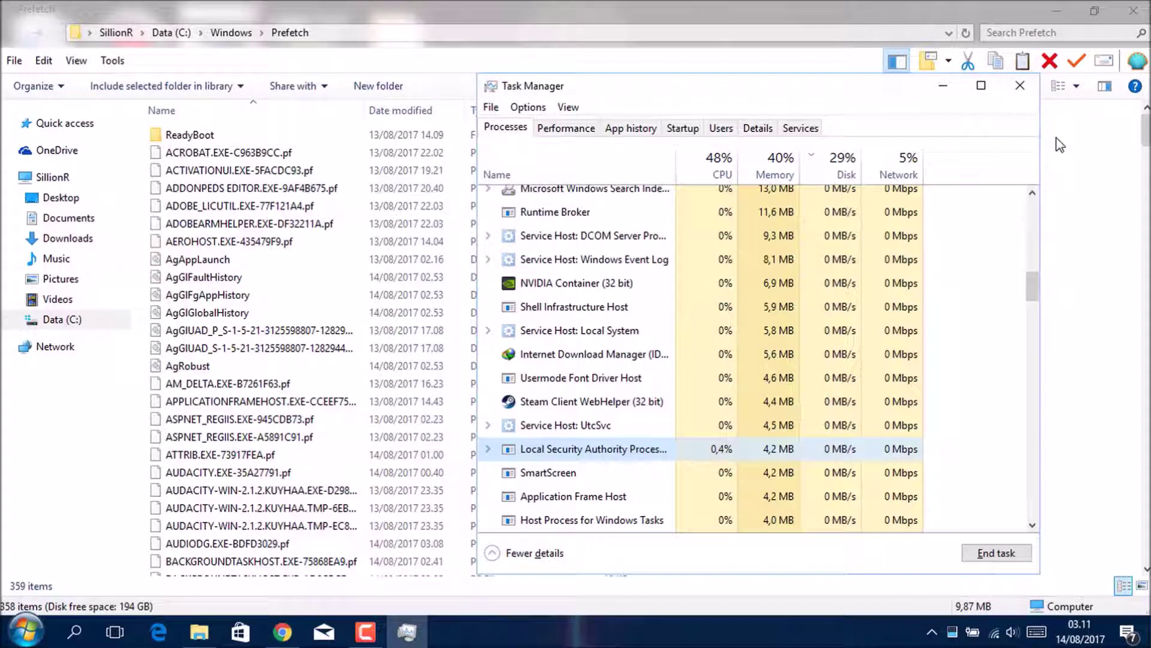
Reopen Task Manager, expand Superfetch's service host, and stop the Superfetch service.
left_click(1020, 87)
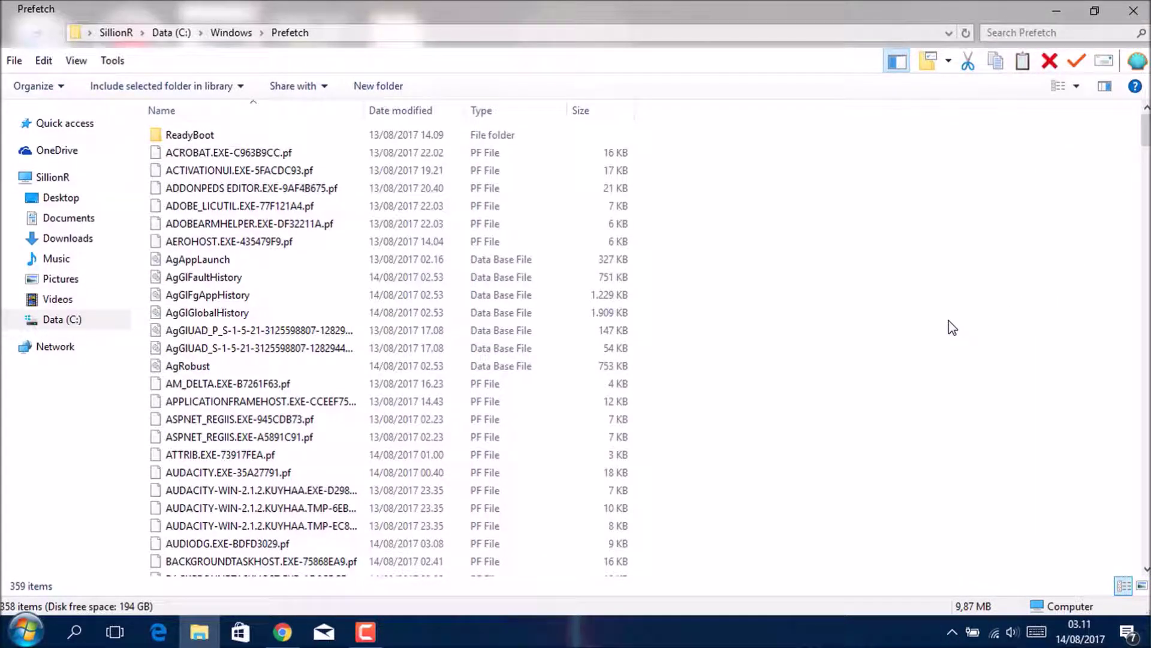
key("super")
key("super")
key("ctrl+shift+Escape")
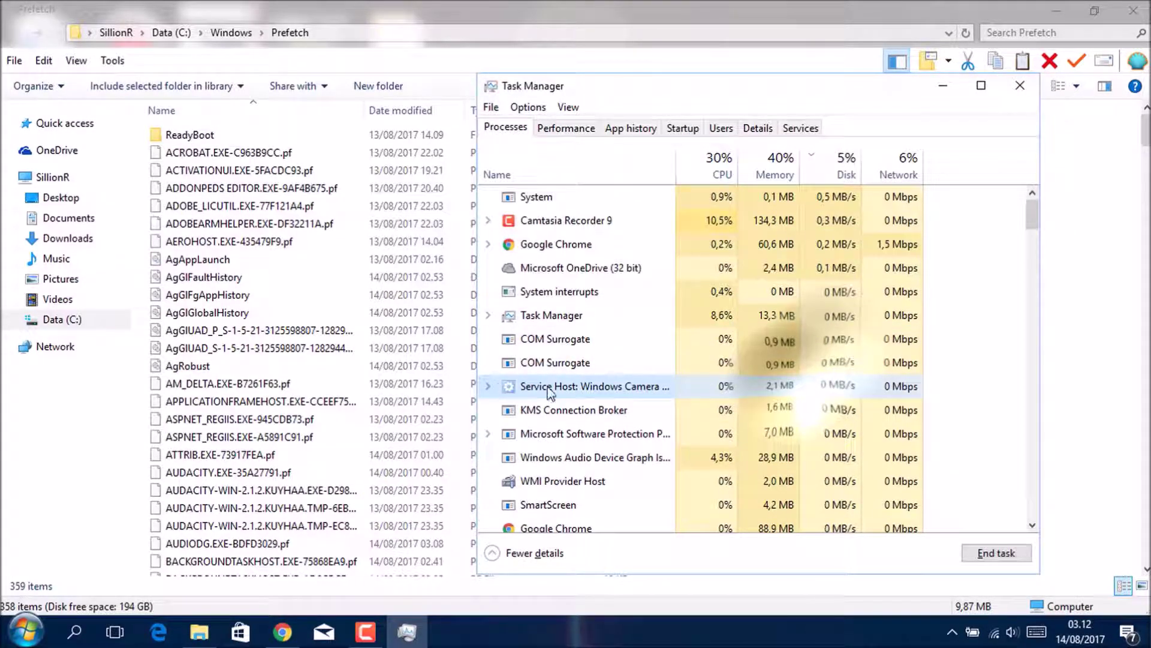
left_click(488, 386)
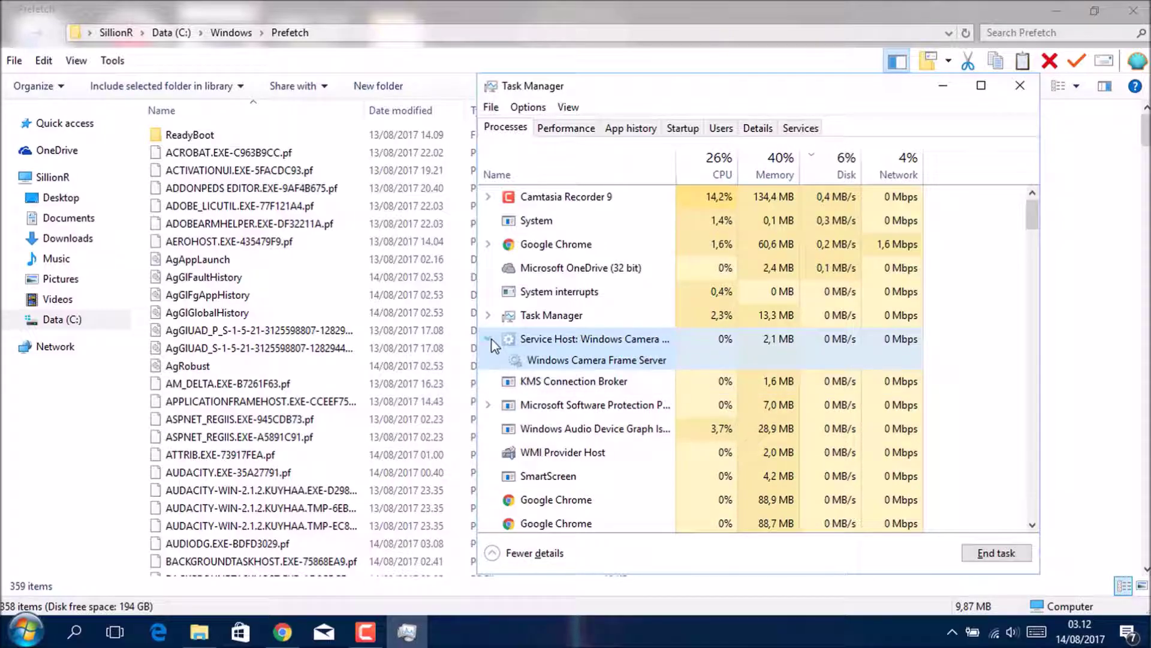
left_click(489, 339)
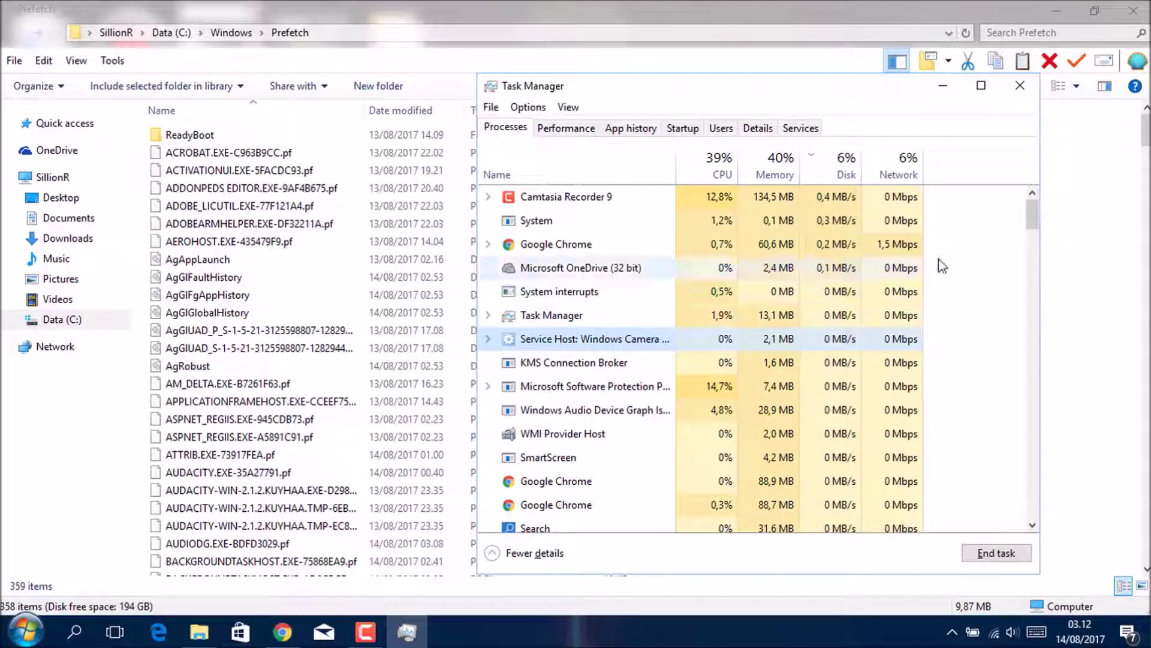
left_click_drag(1032, 214, 1034, 220)
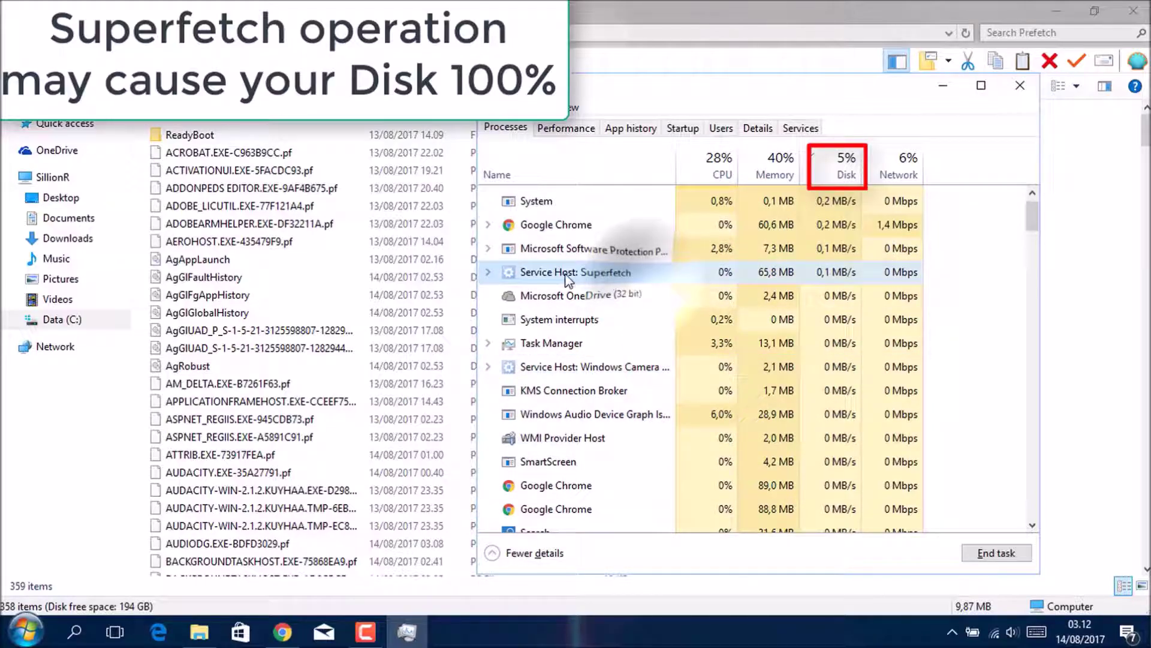
left_click(488, 271)
right_click(584, 294)
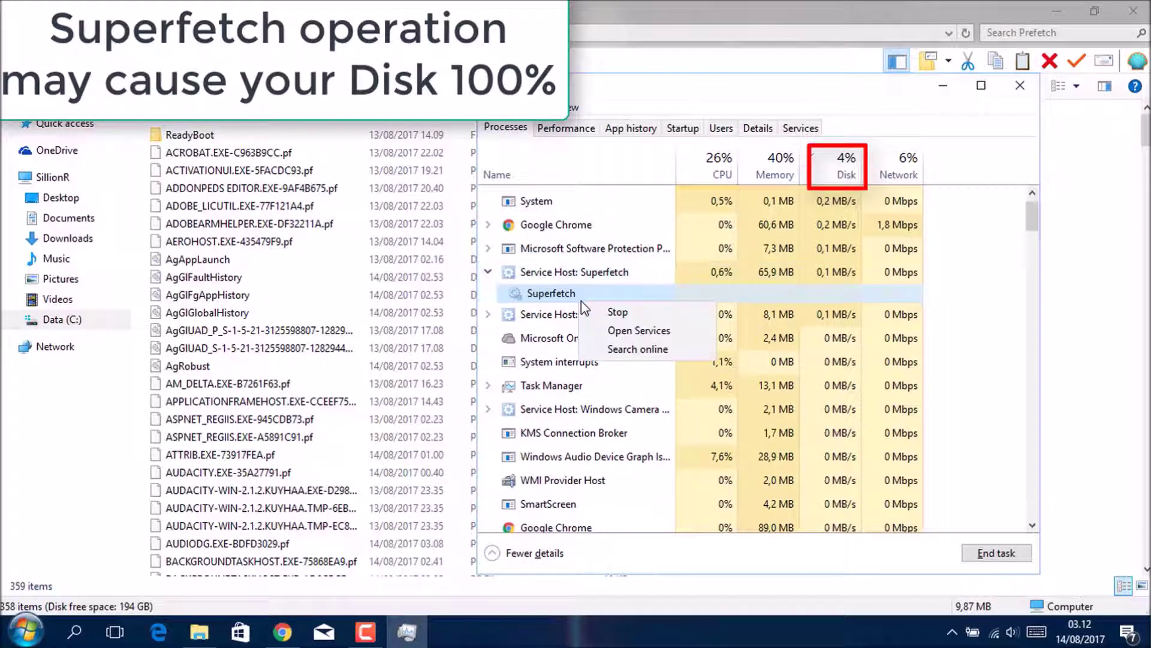
left_click(610, 313)
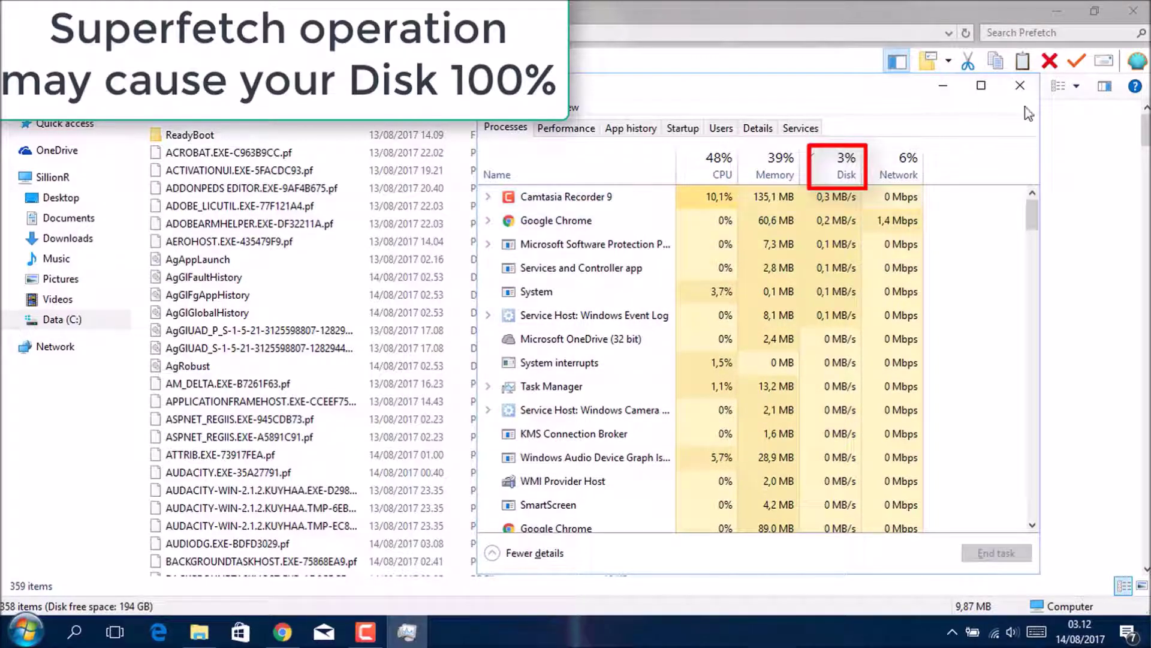
Close Task Manager, delete all 362 Prefetch items, and restore the Explorer window size.
left_click(1020, 85)
key("ctrl+a")
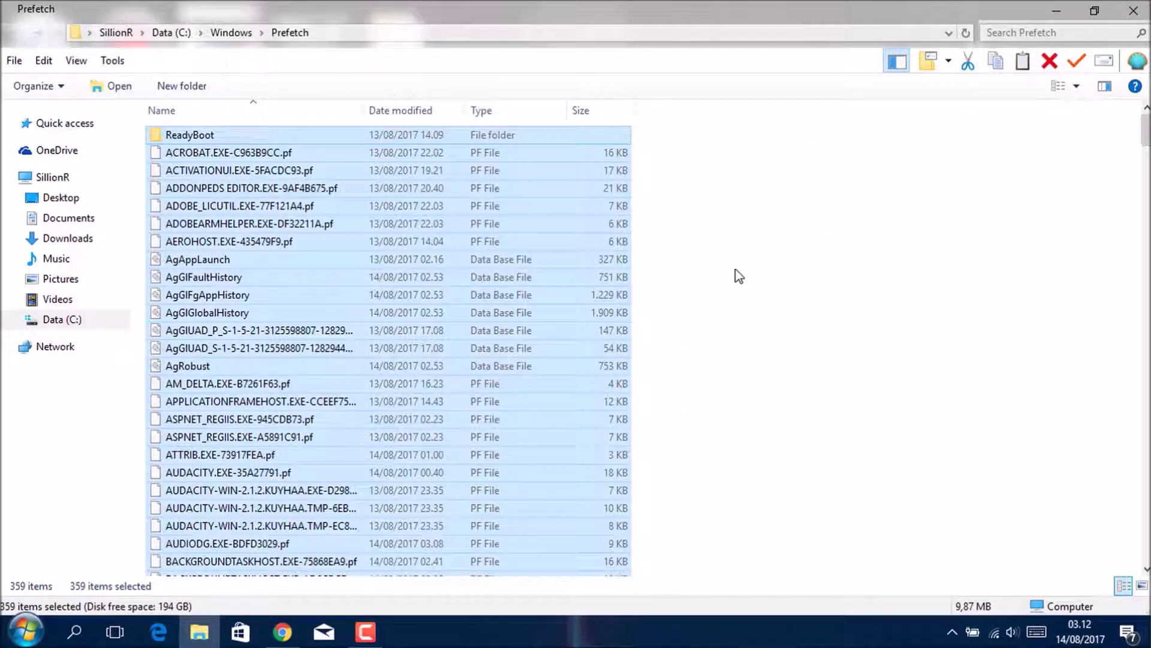
key("Delete")
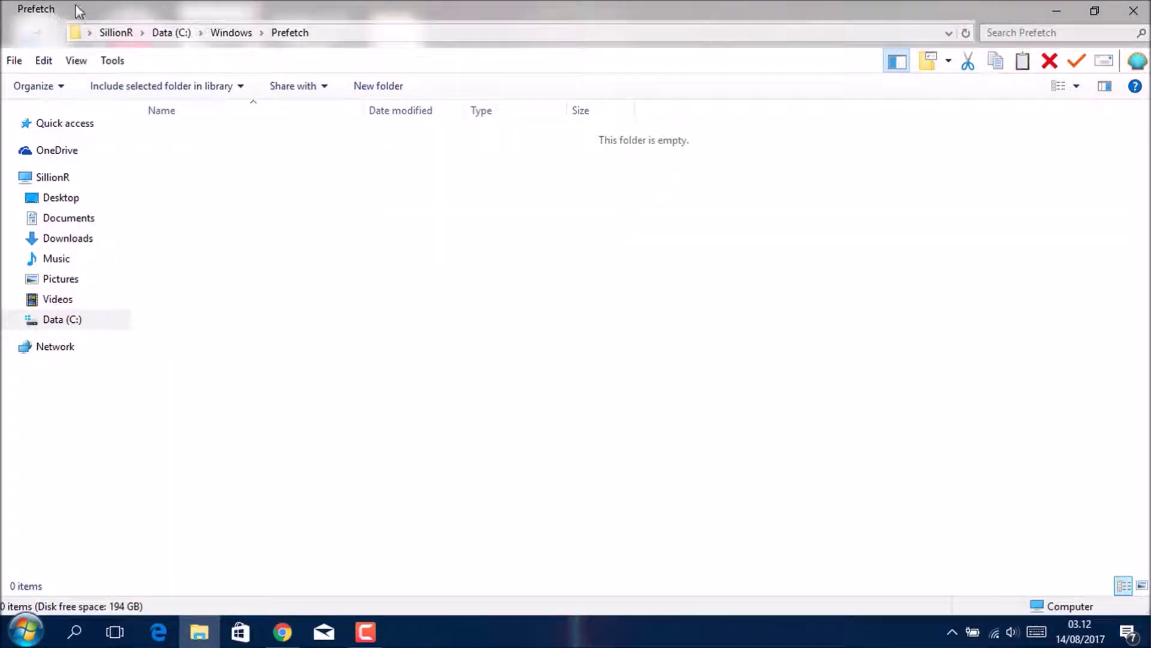
double_click(591, 16)
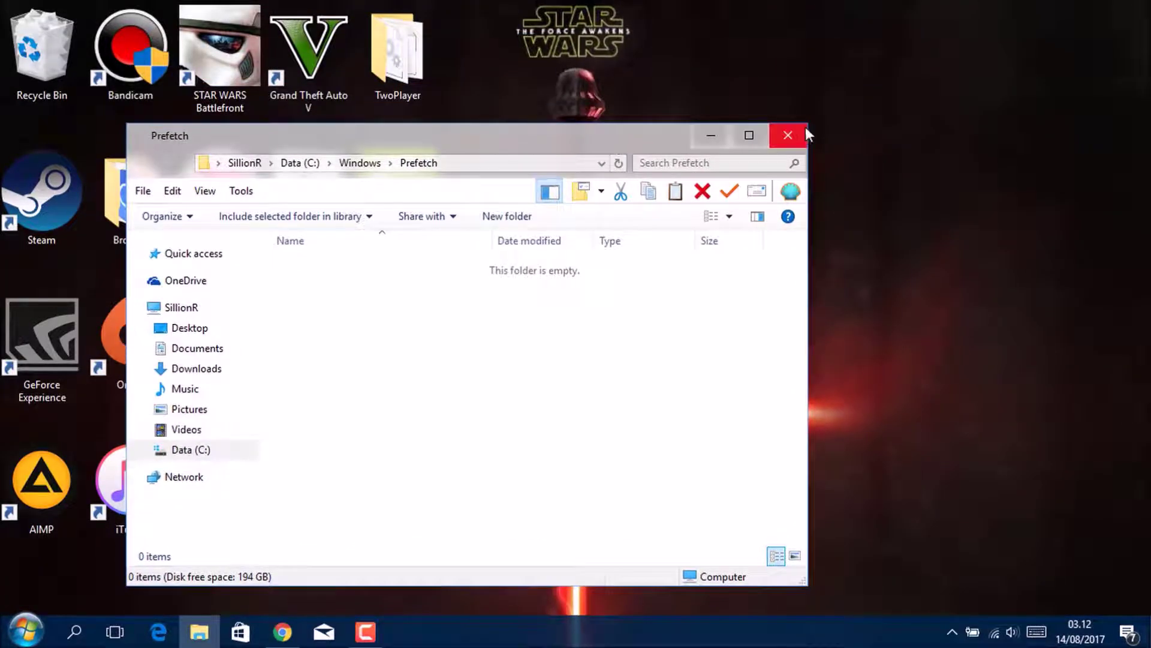
Switch to Chrome, close the kylo ren audacity YouTube tab, and search Google for 'nvidia driver'.
left_click(797, 134)
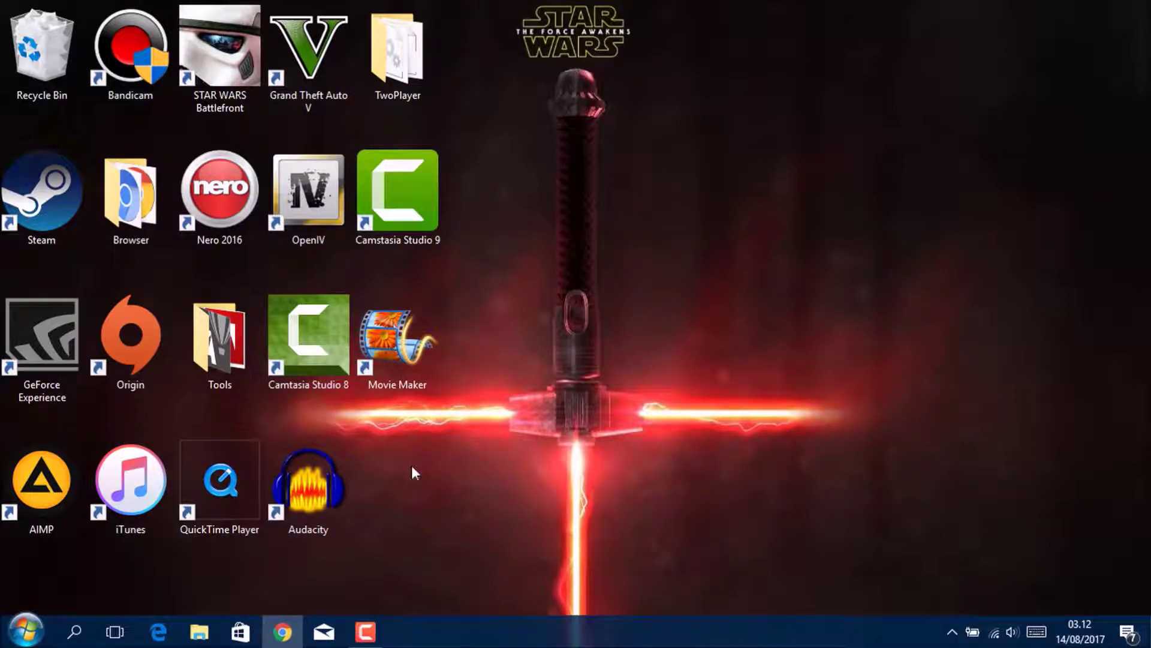
left_click(295, 633)
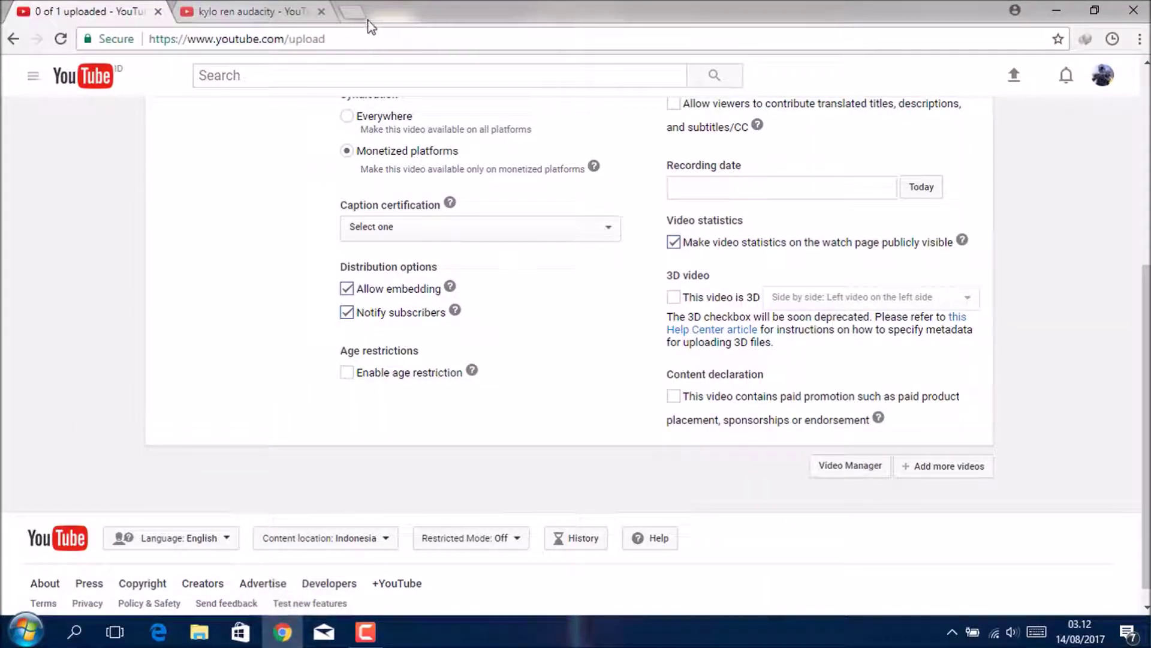
left_click(352, 12)
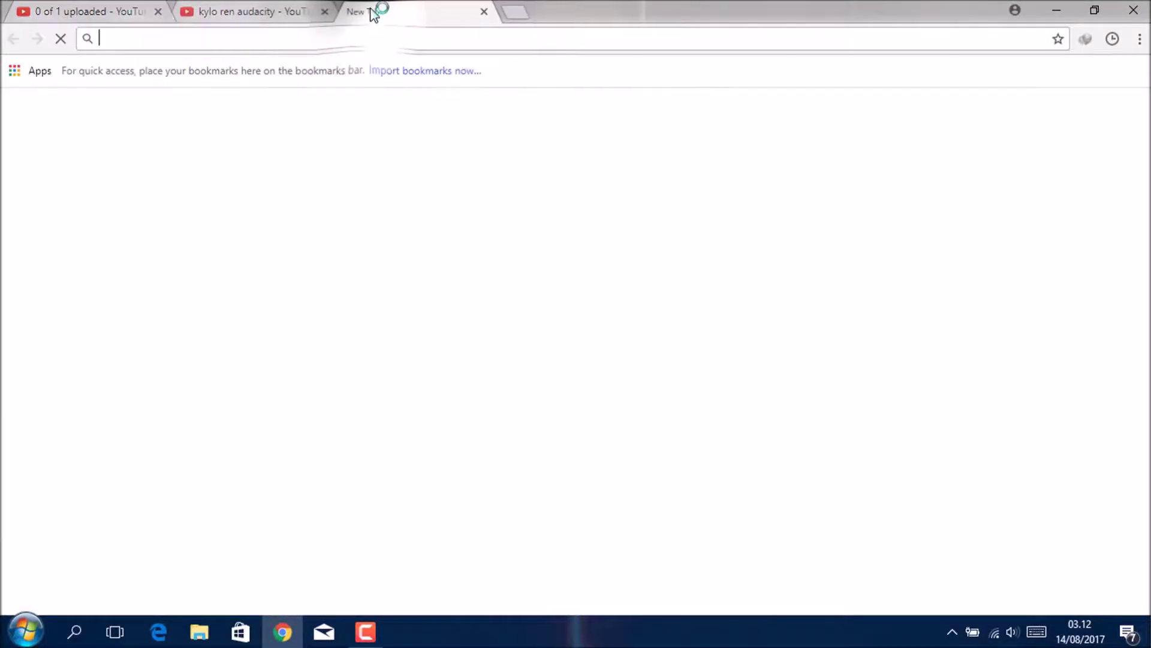
left_click(323, 12)
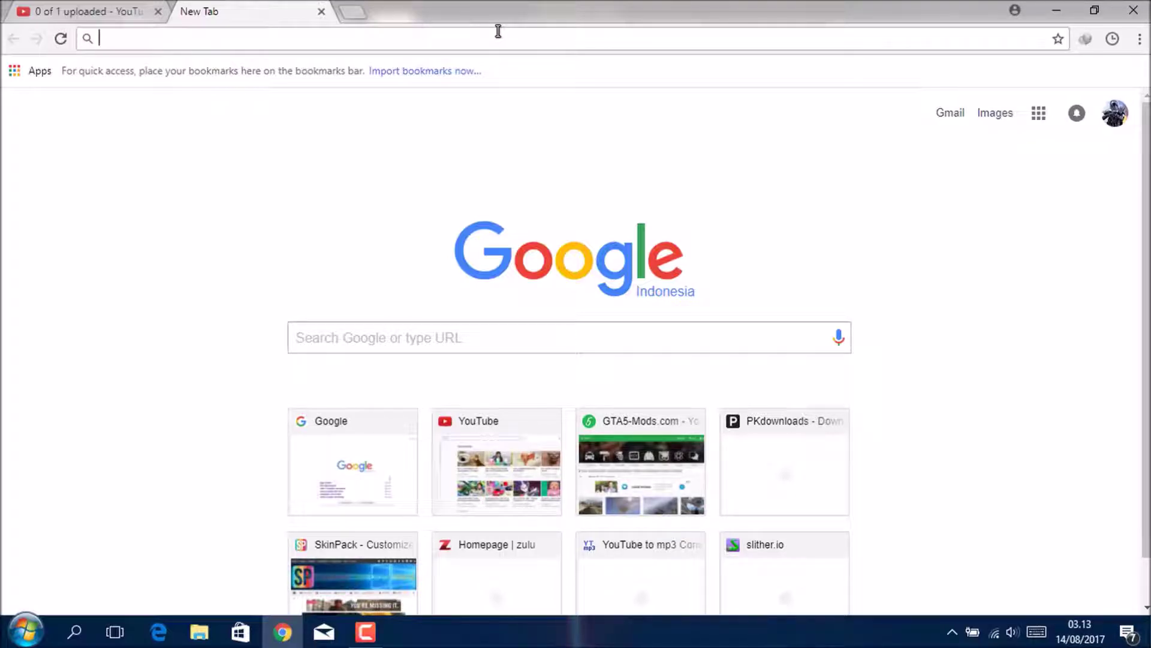
type("nvidia")
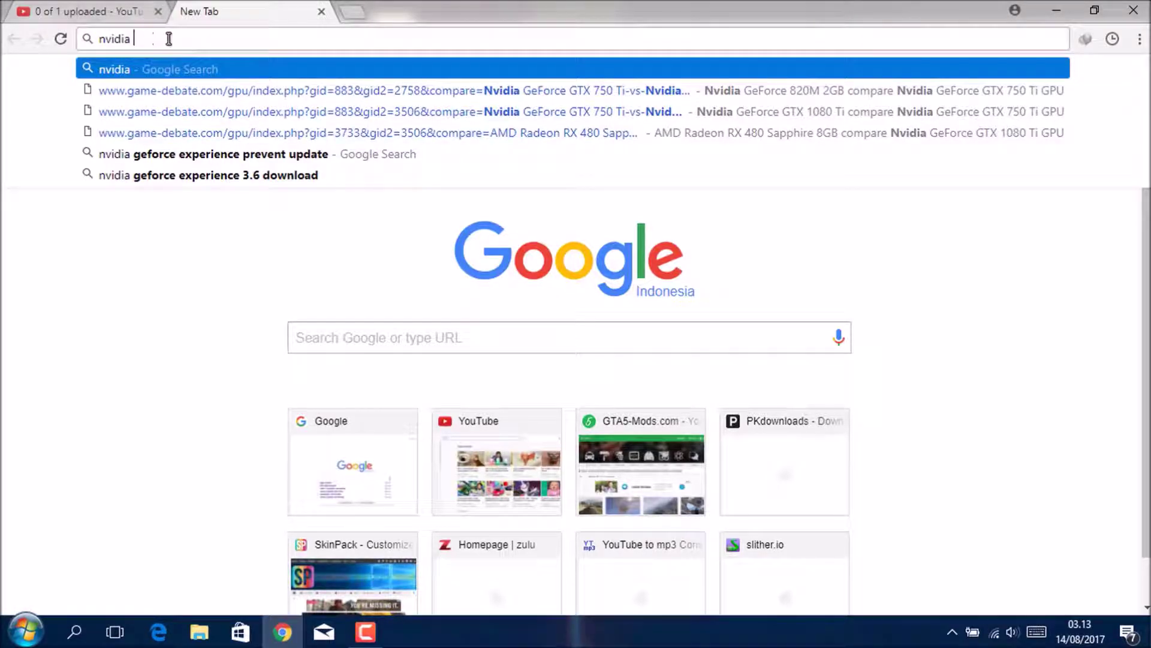
type("driver")
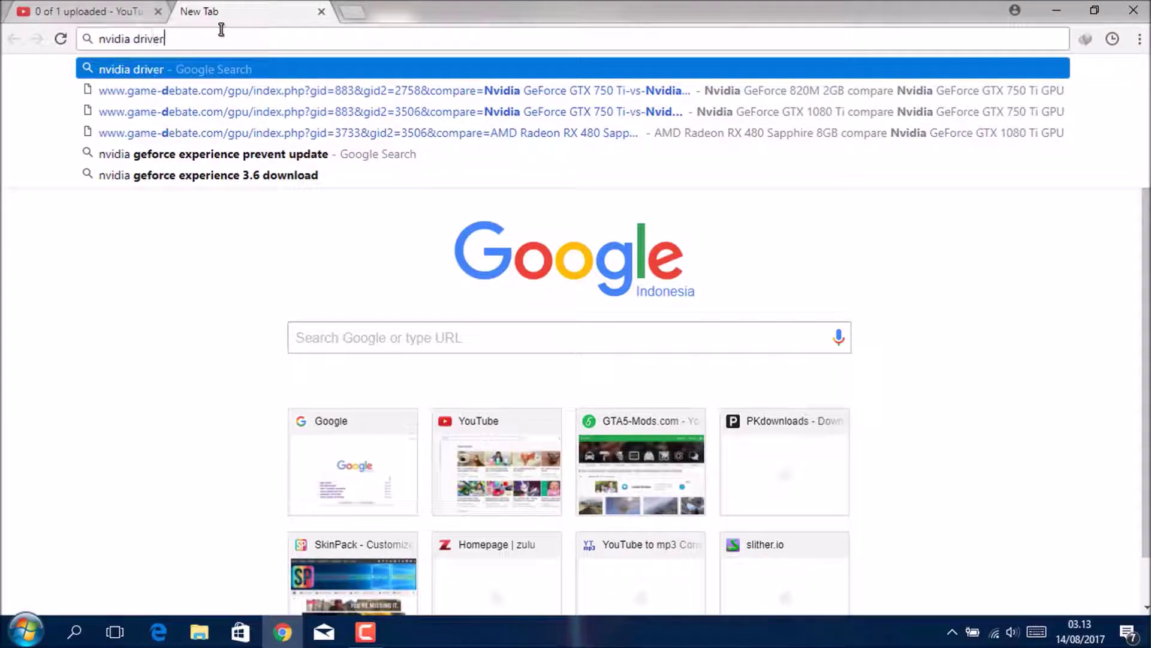
key("Return")
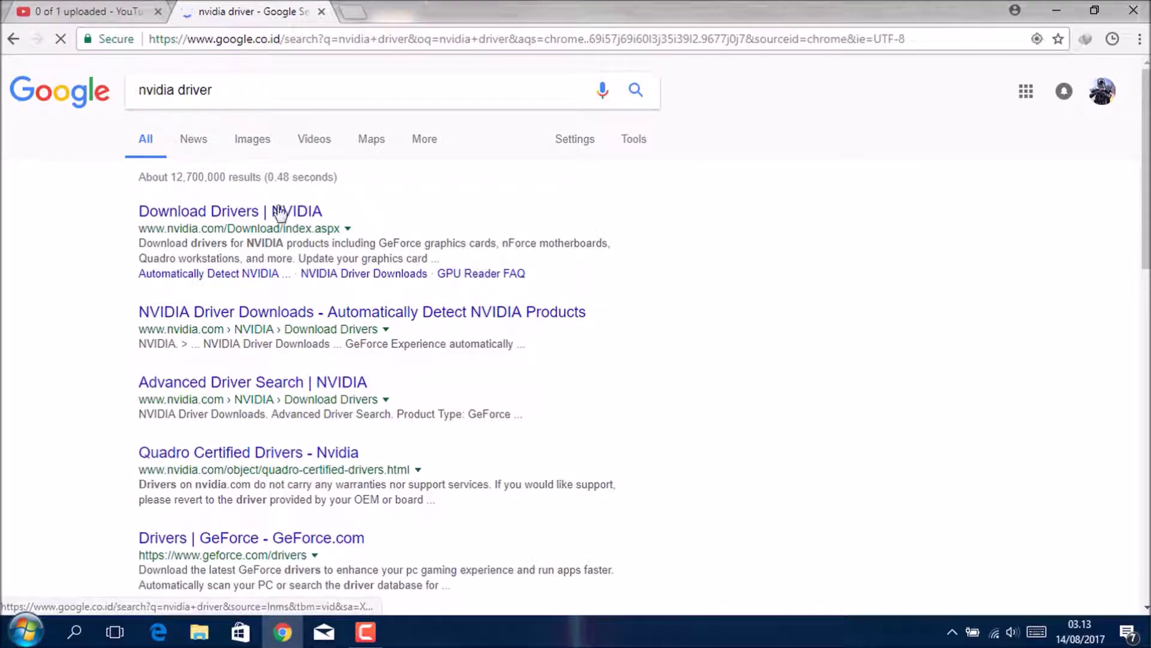
Search Google for 'amd driver' in a new tab.
left_click(354, 11)
type("amd driver")
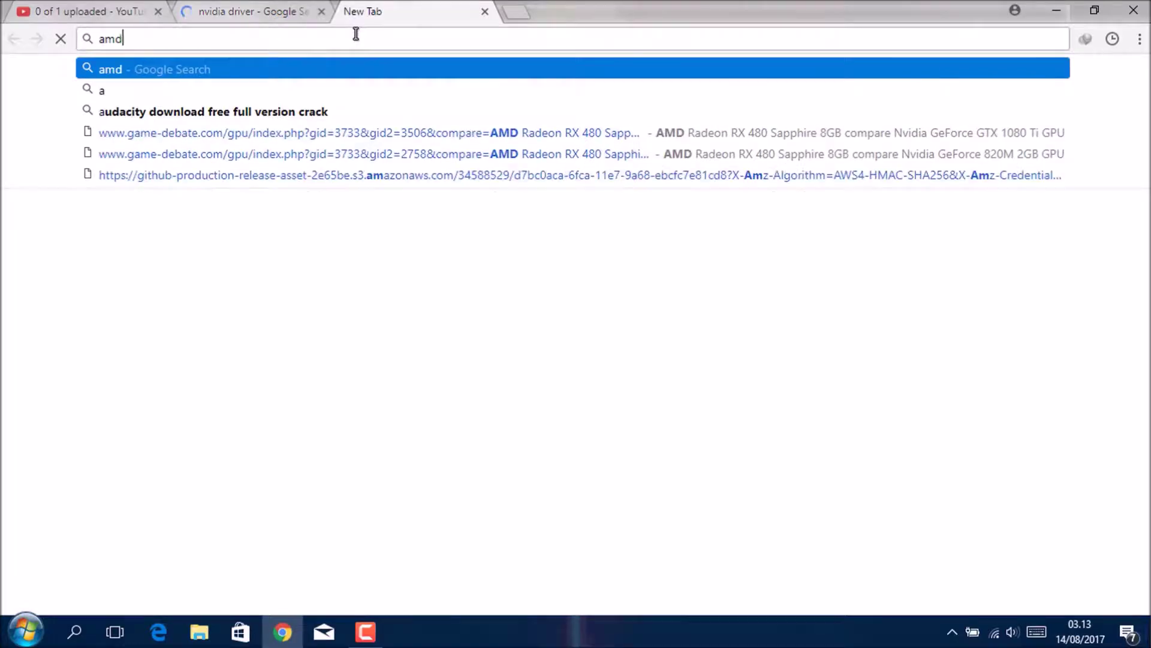
key("Return")
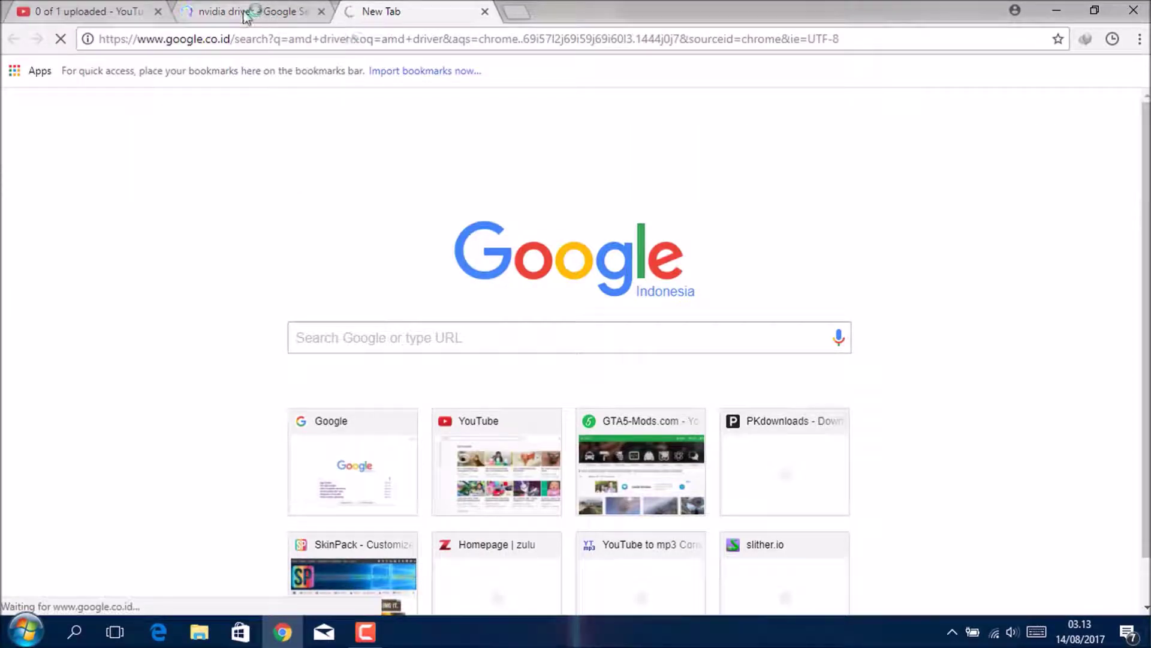
Open 'Download Drivers | NVIDIA' and 'Download - AMD Support & Drivers' from their results tabs.
left_click(244, 12)
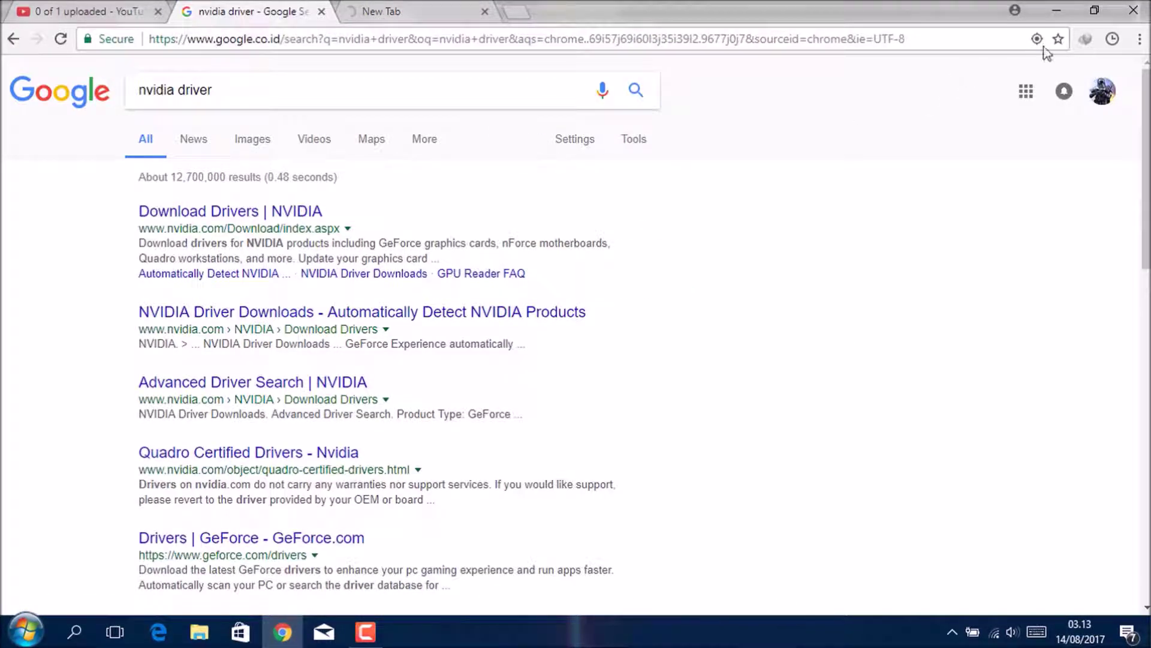
left_click(298, 211)
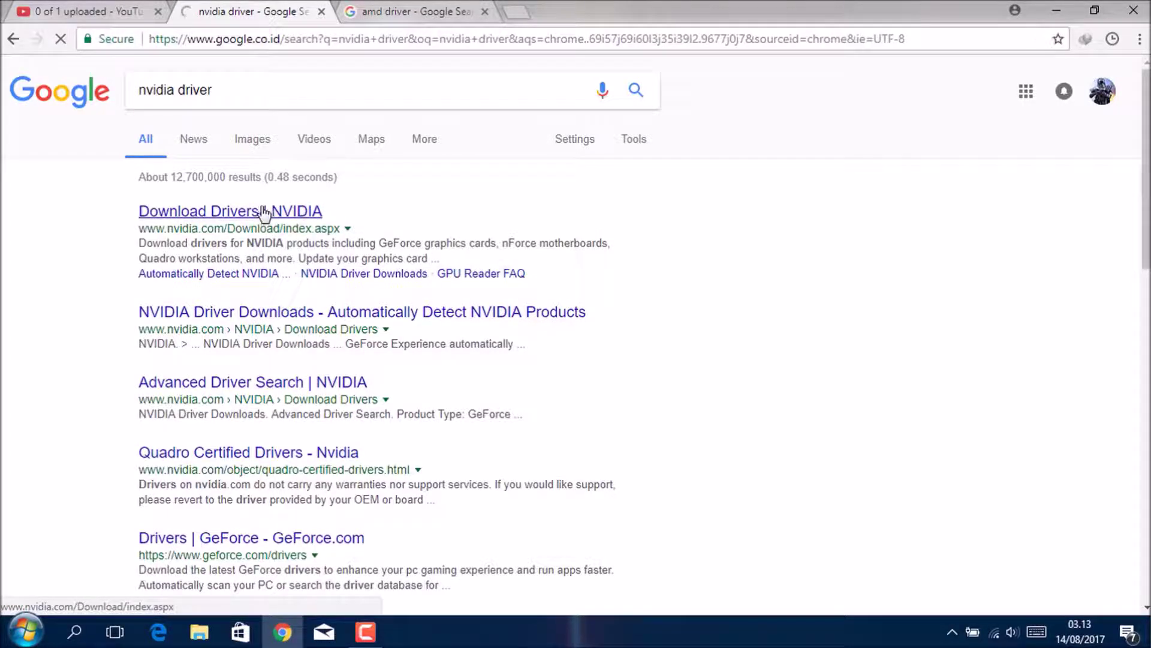
left_click(414, 12)
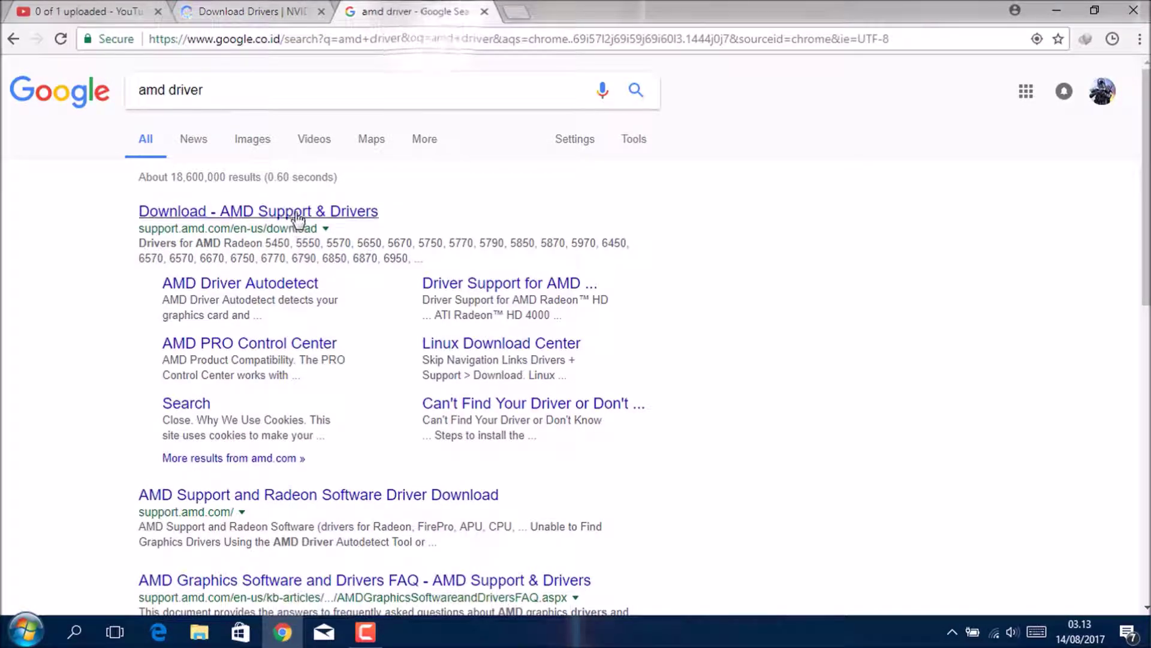
left_click(294, 216)
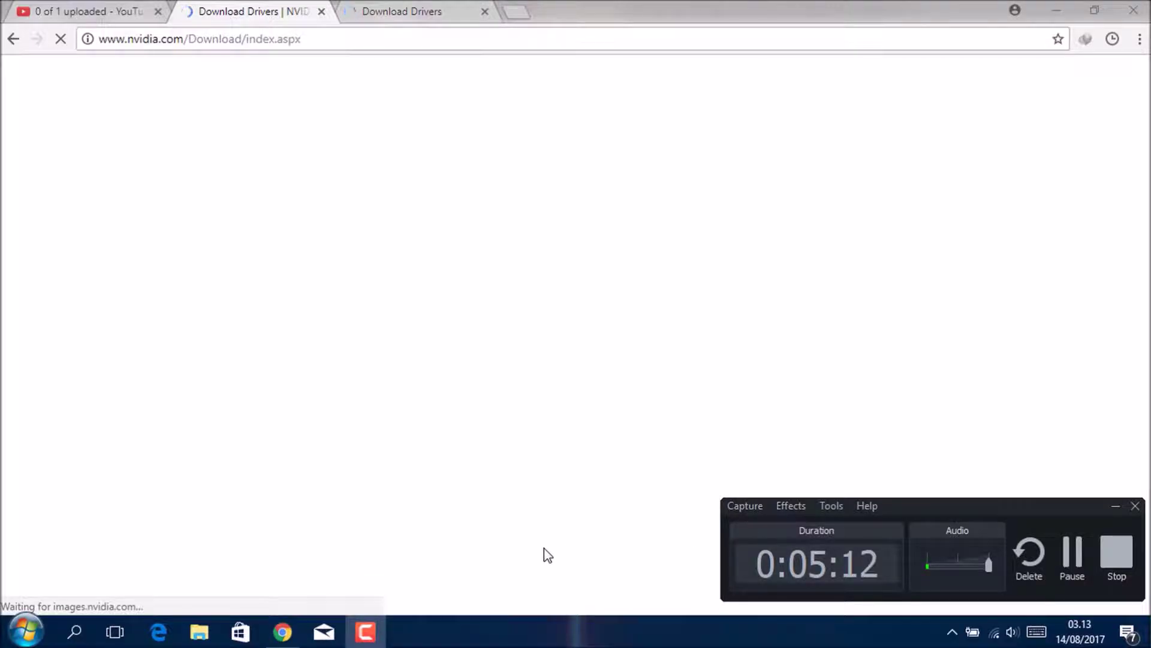
left_click(366, 632)
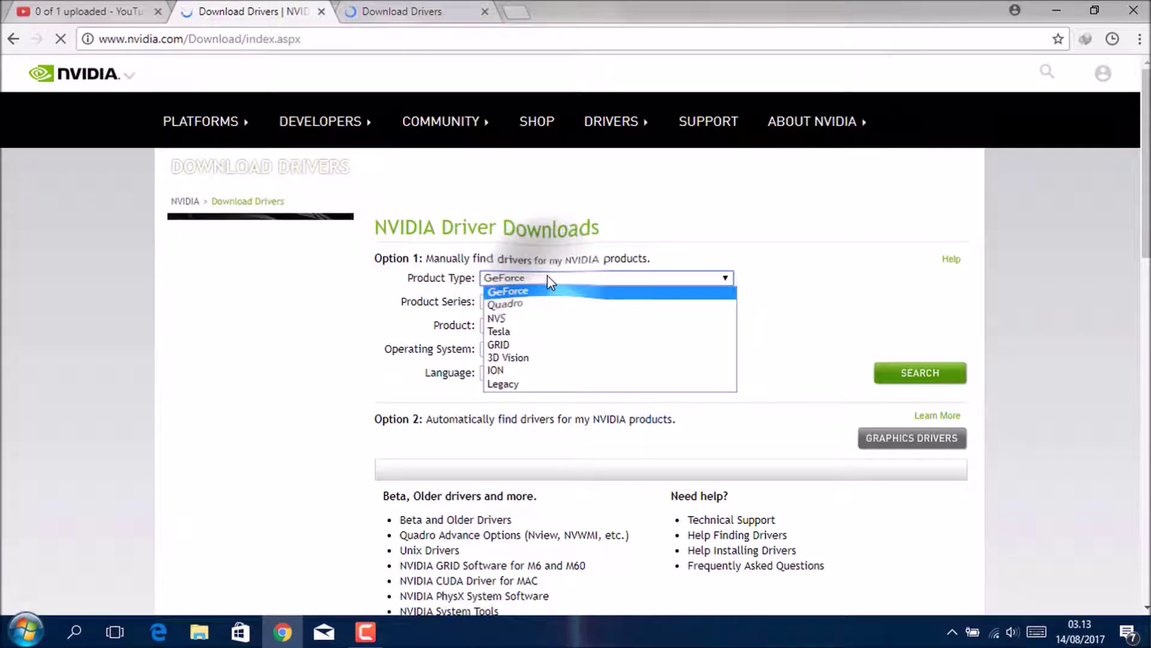
Compare the AMD and NVIDIA driver download pages, dismissing AMD's cookie notice.
left_click(542, 292)
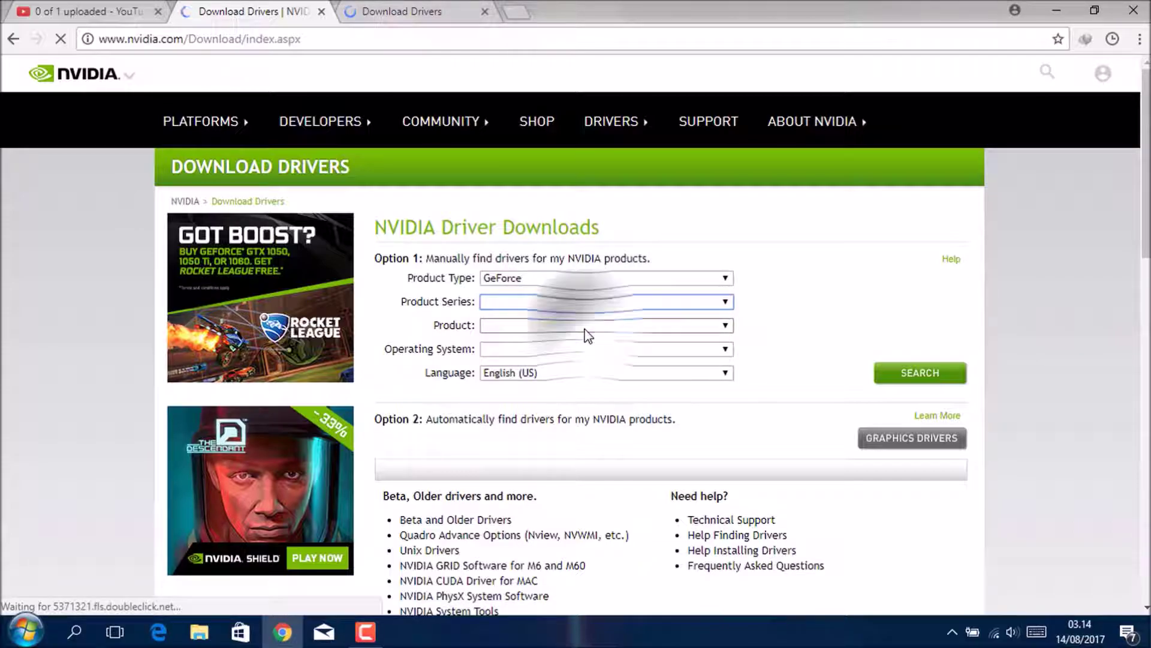
left_click(417, 11)
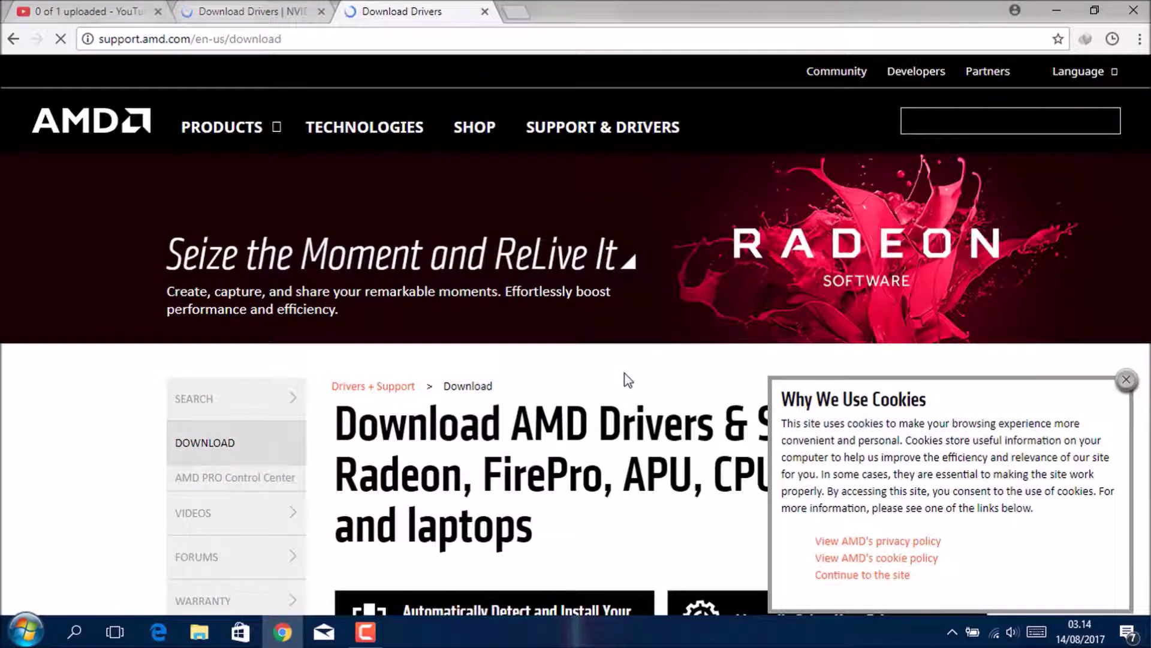
left_click(1126, 379)
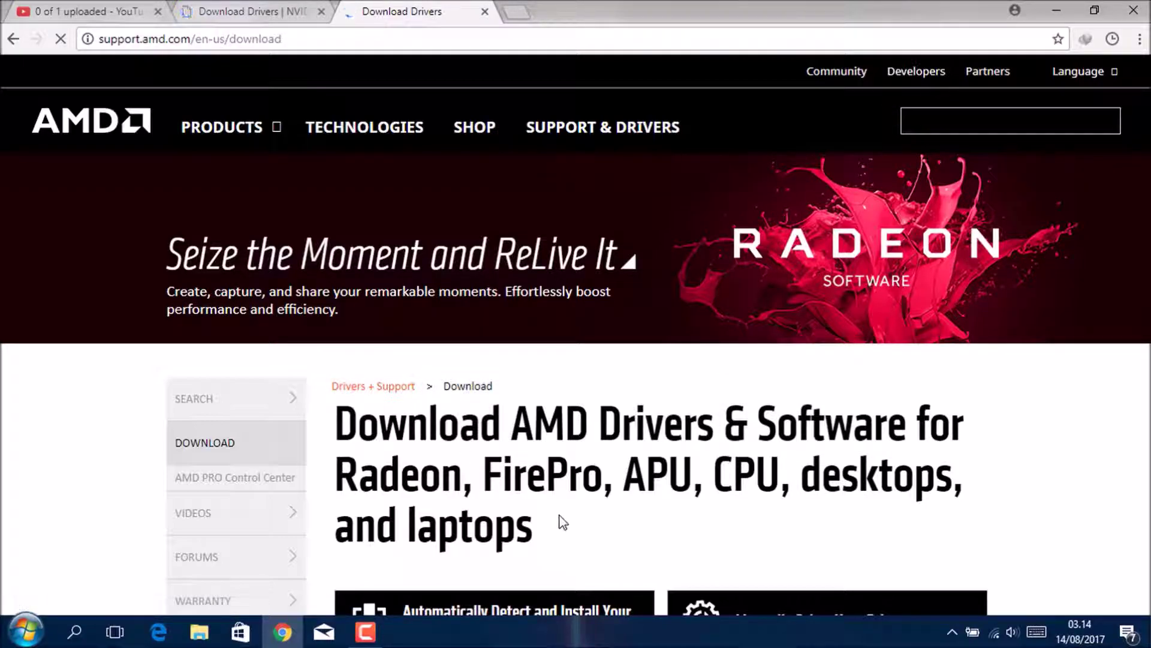
left_click_drag(878, 545, 890, 437)
left_click(884, 476)
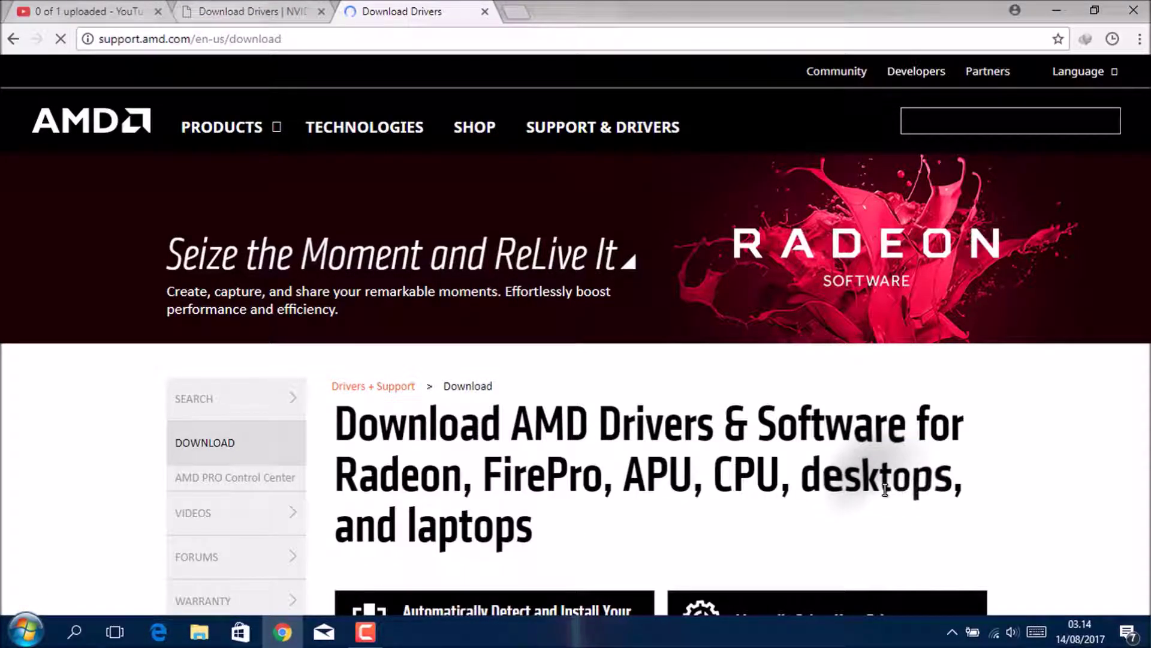
left_click(282, 12)
scroll(594, 312, "down", 2)
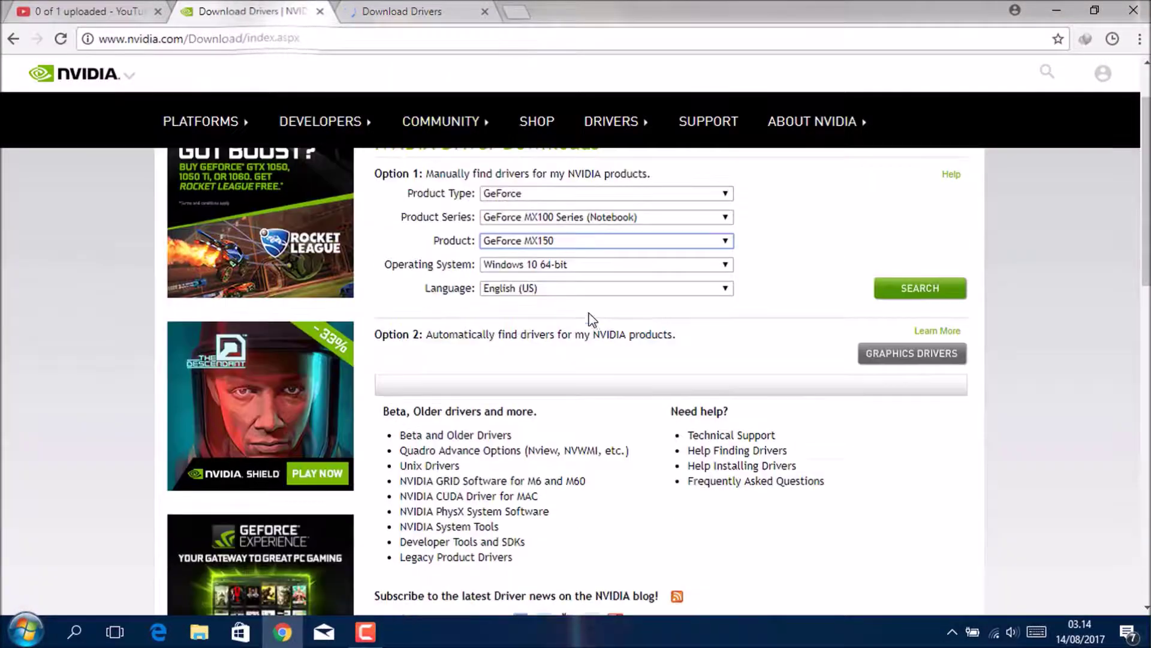
scroll(602, 267, "up", 2)
left_click(402, 11)
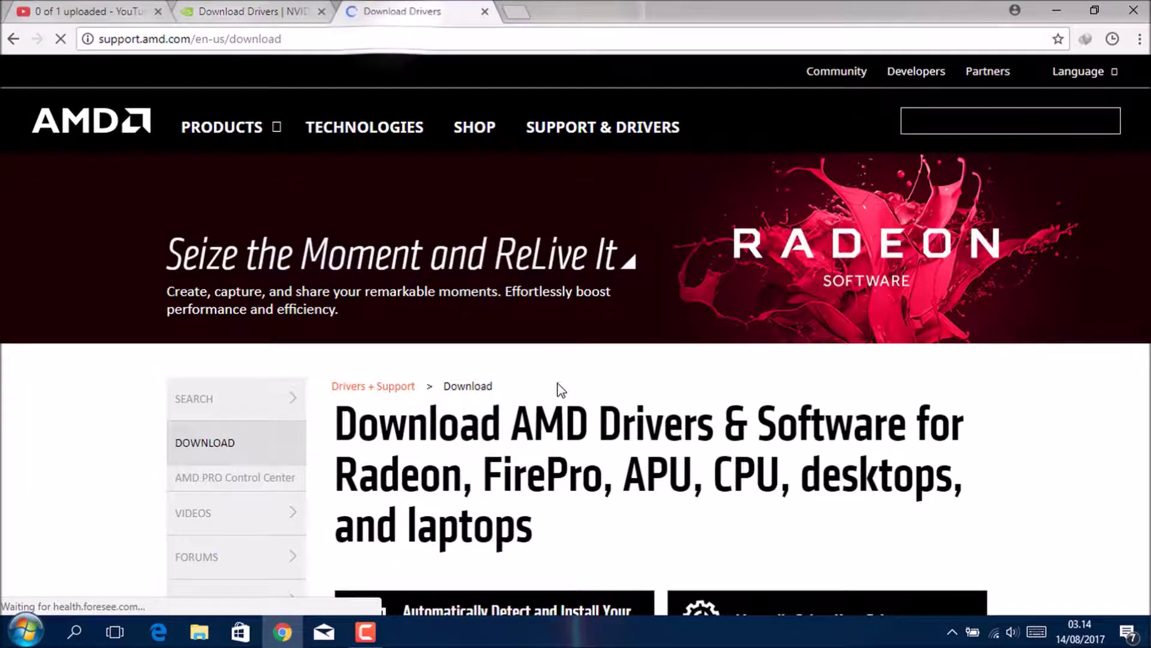
left_click(282, 12)
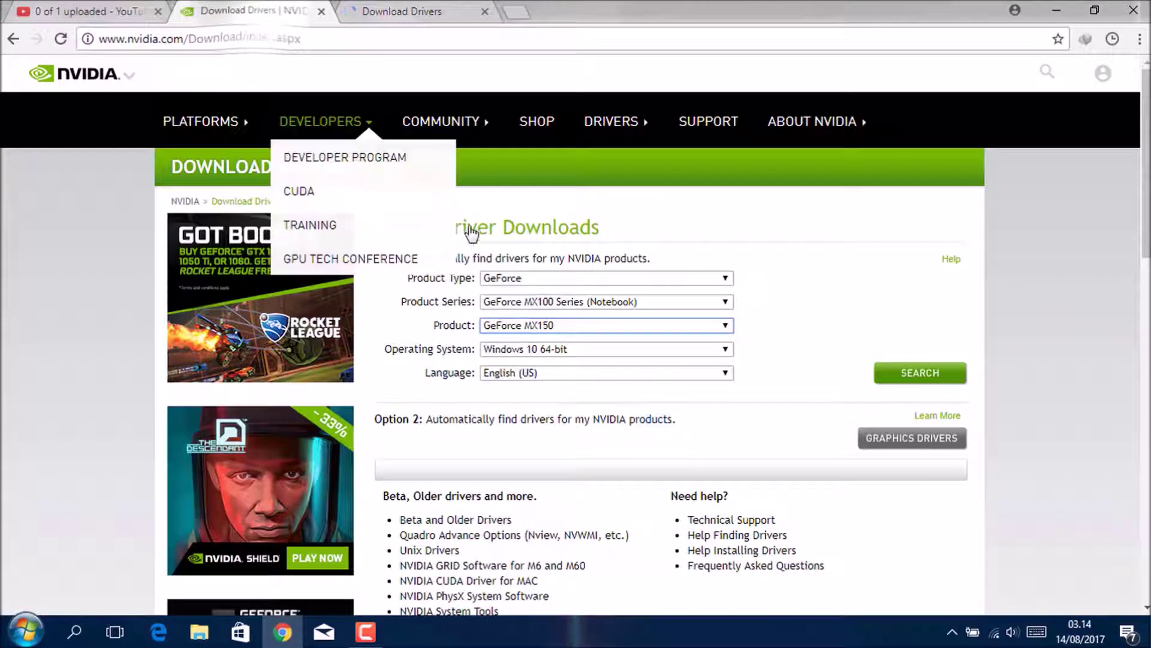
Try GeForce product type with GeForce 800M Series (Notebooks) and GeForce GTX 880M.
left_click(575, 302)
left_click(574, 302)
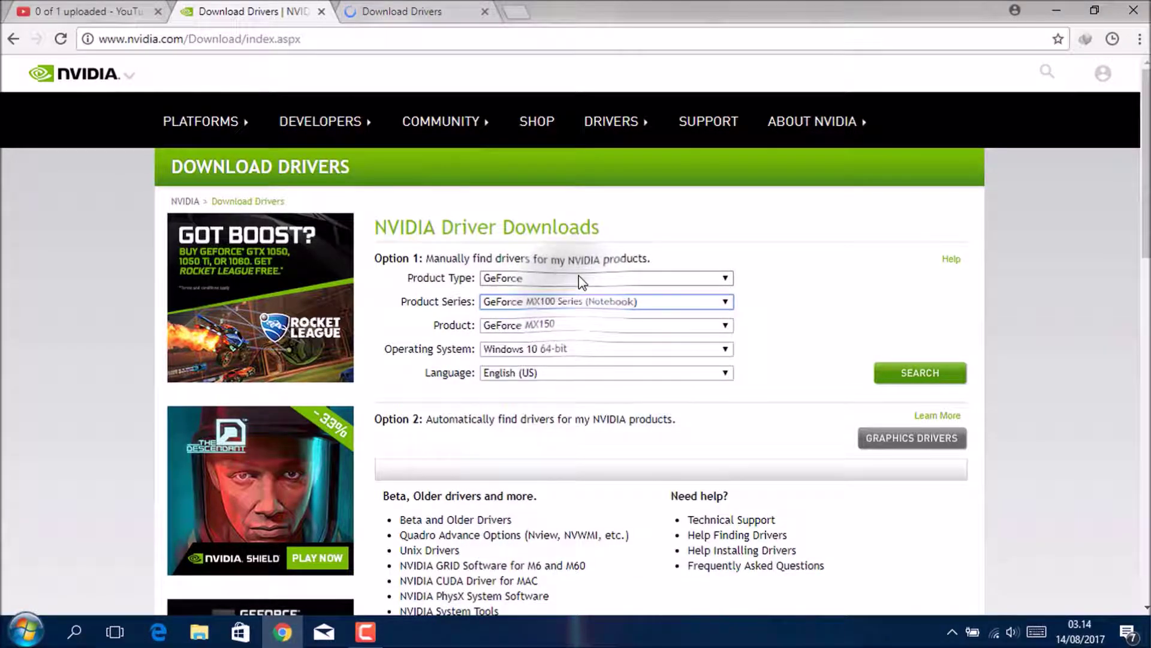
left_click(576, 280)
left_click(575, 292)
left_click(574, 300)
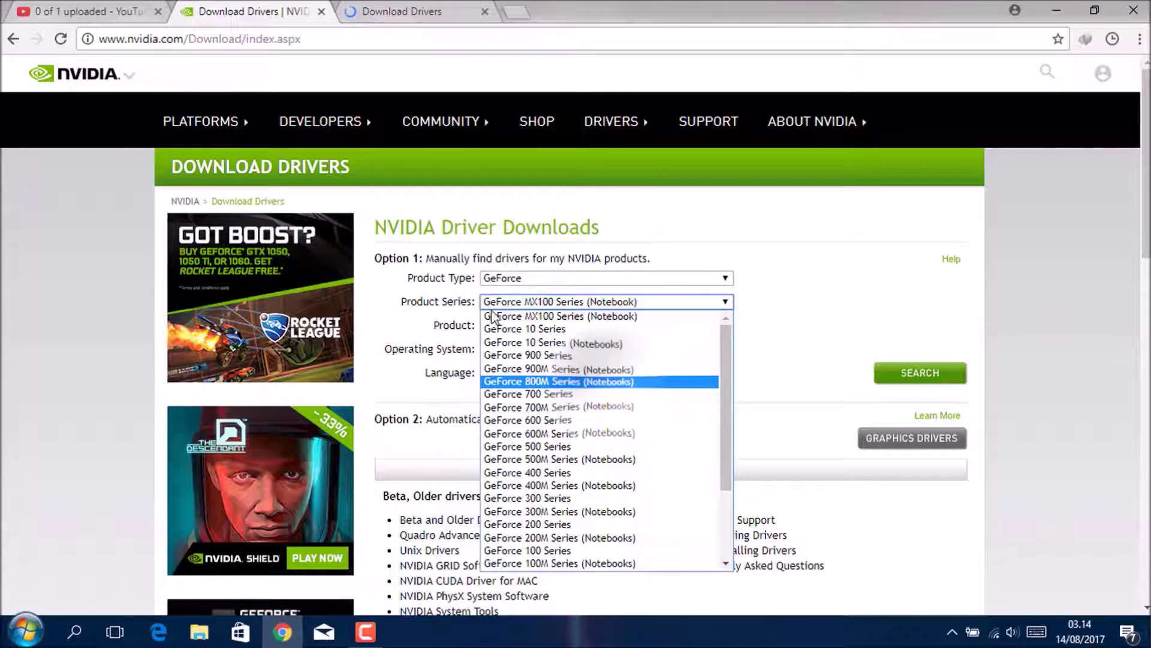
left_click(574, 384)
left_click(573, 326)
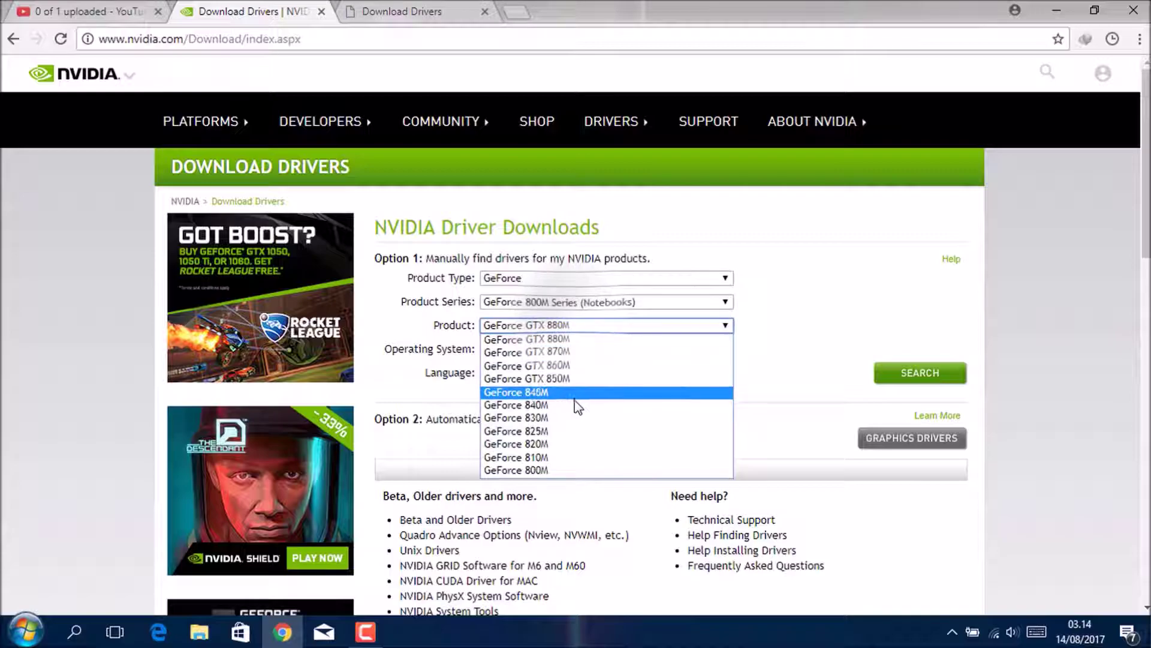
left_click(624, 340)
Choose GeForce 10 Series, GeForce GTX 1050 Ti, Windows 10 64-bit, and search for the driver.
left_click(631, 302)
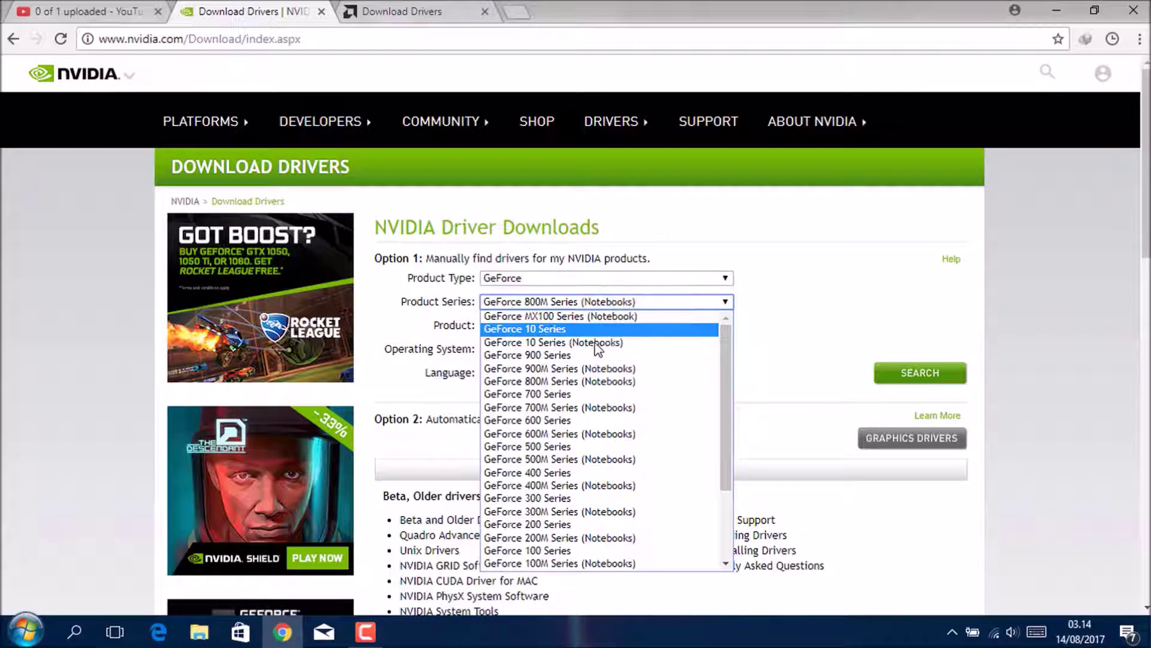
left_click(420, 14)
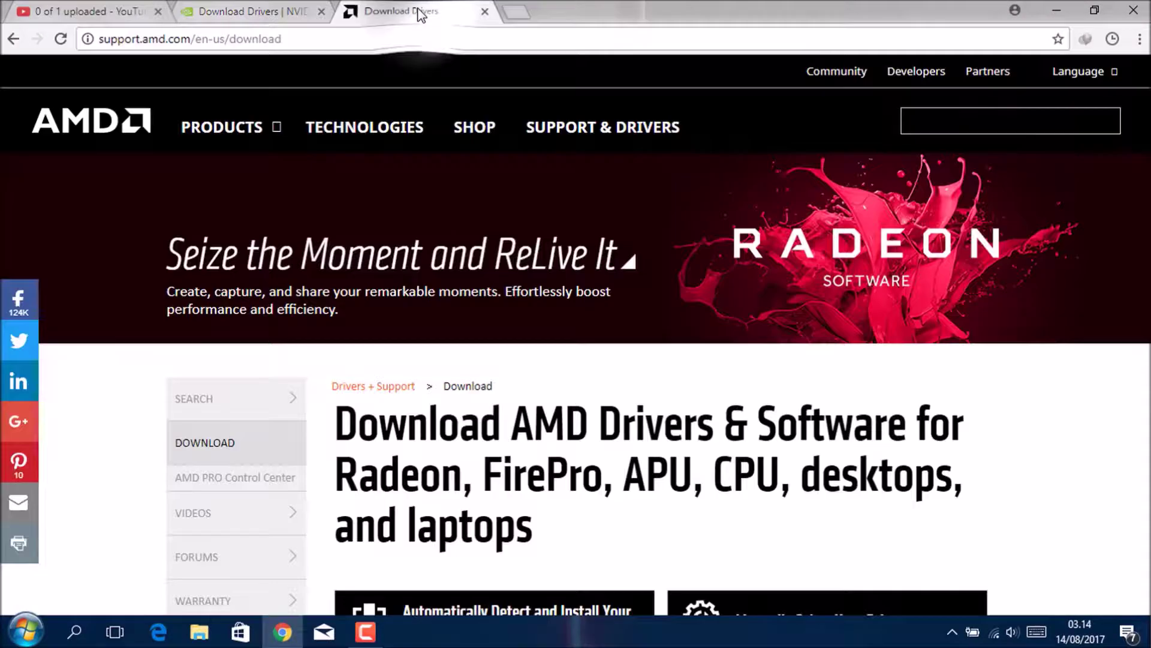
left_click(290, 16)
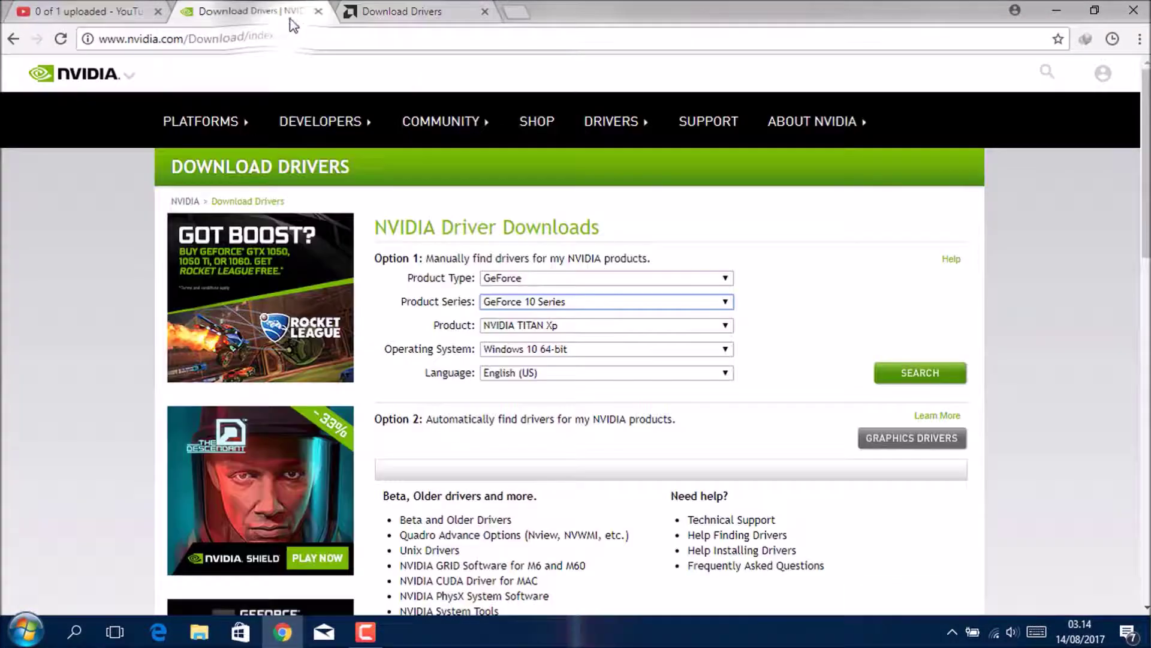
left_click(612, 325)
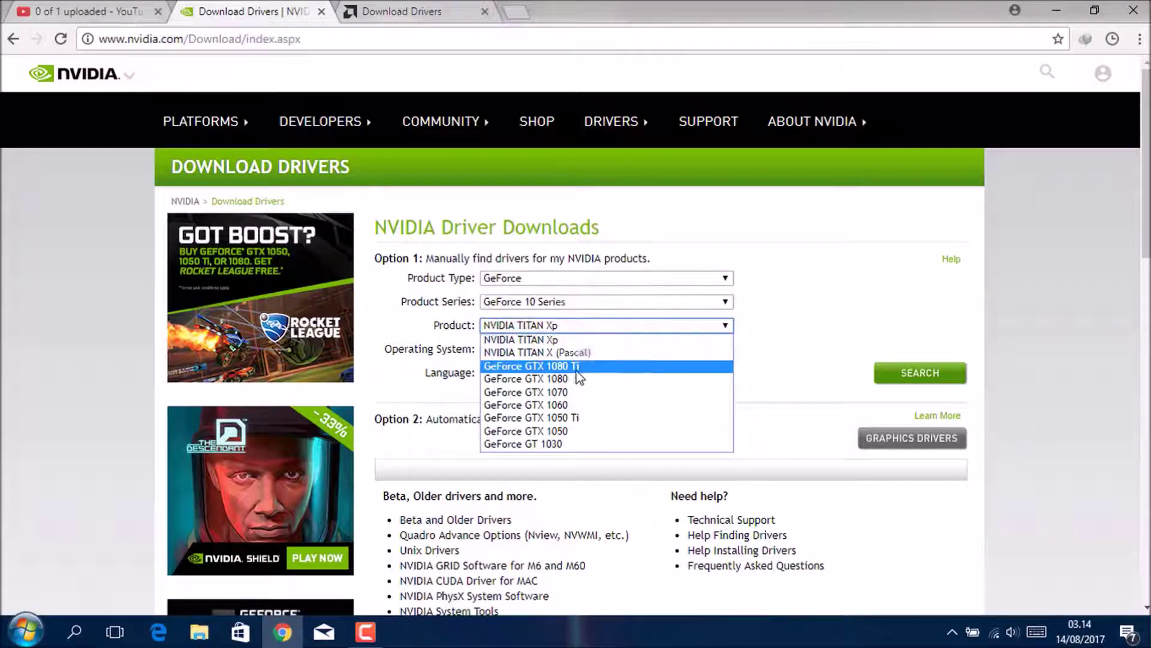
left_click(578, 417)
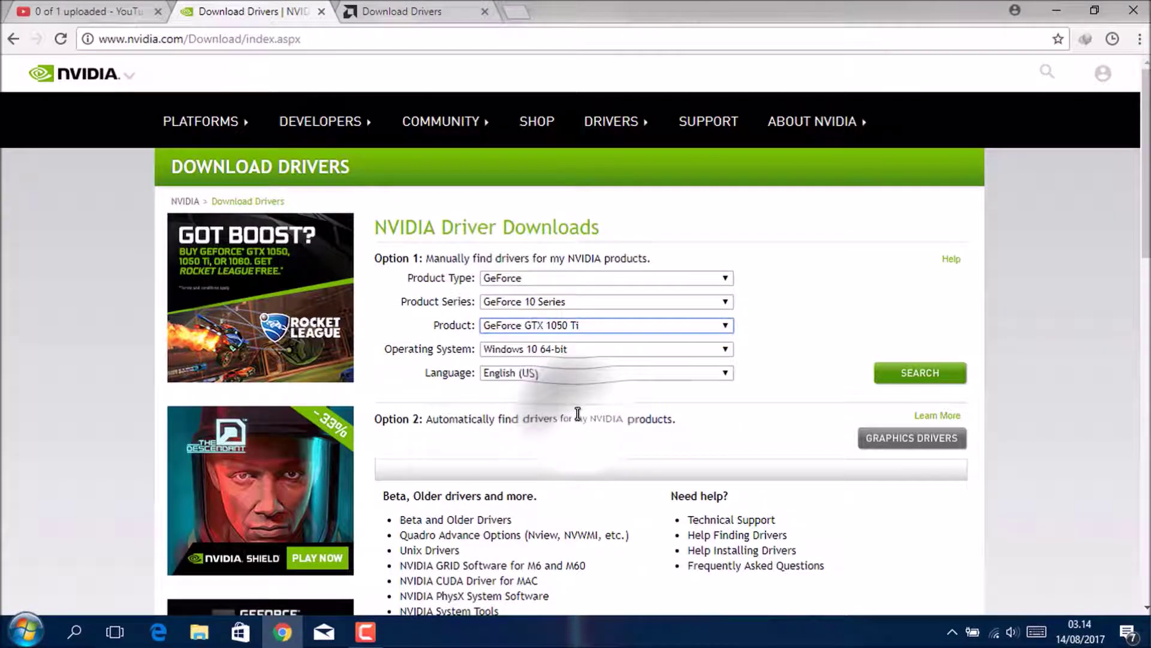
left_click(603, 350)
left_click(600, 349)
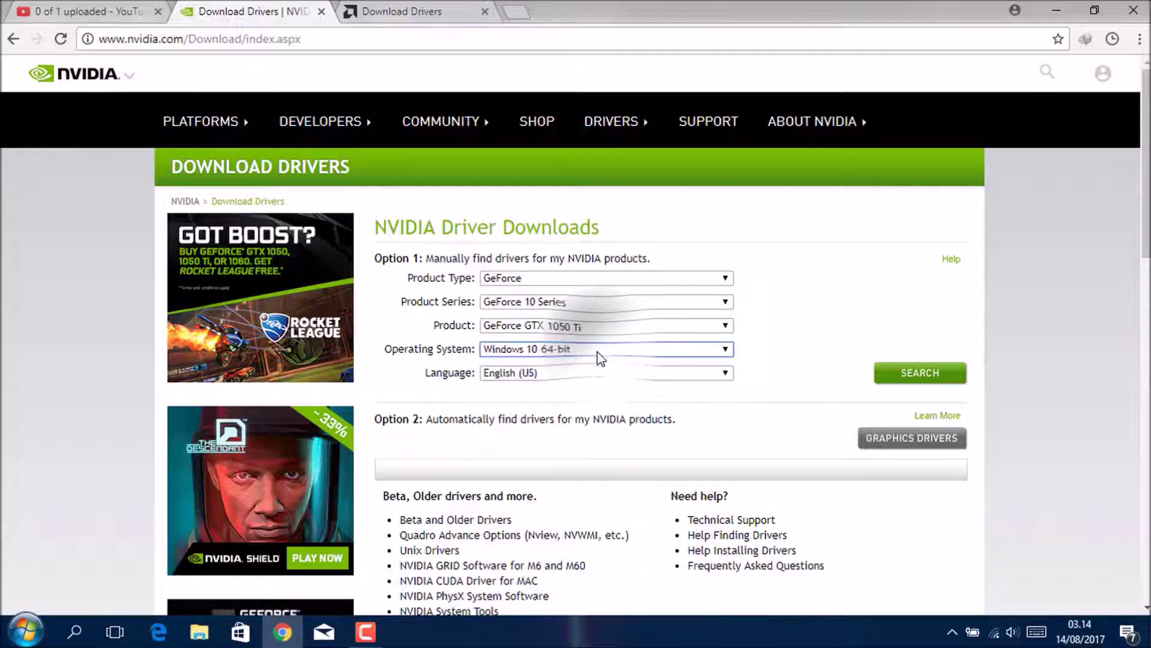
left_click(921, 373)
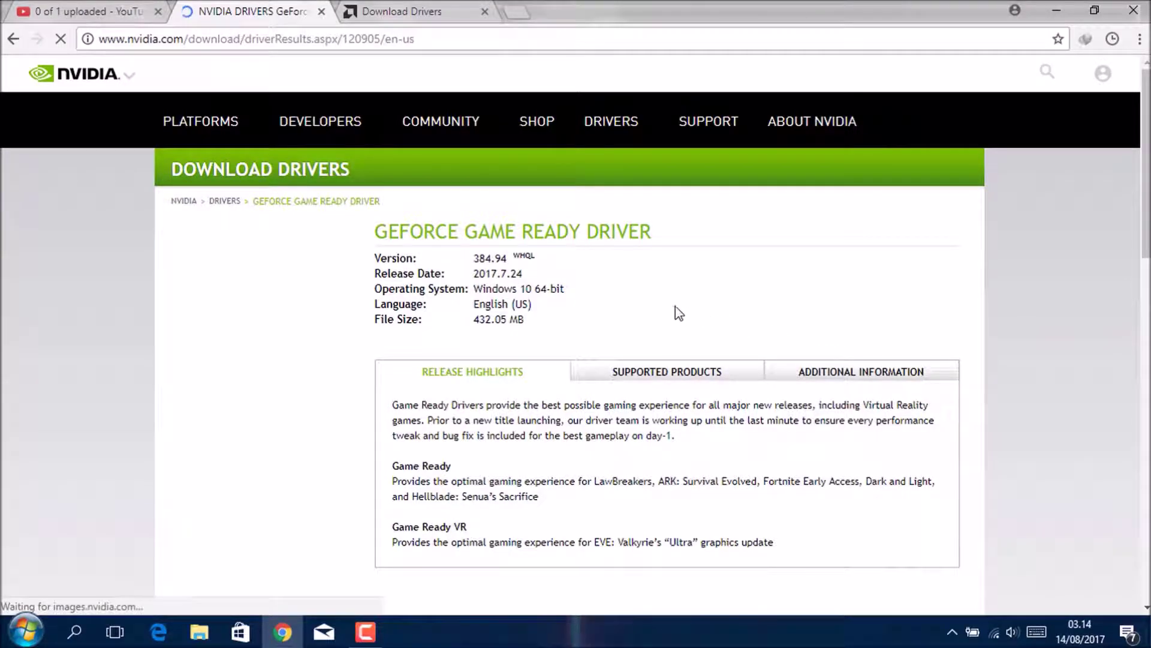
Close the NVIDIA driver results tab and minimise Chrome.
left_click_drag(436, 231, 650, 231)
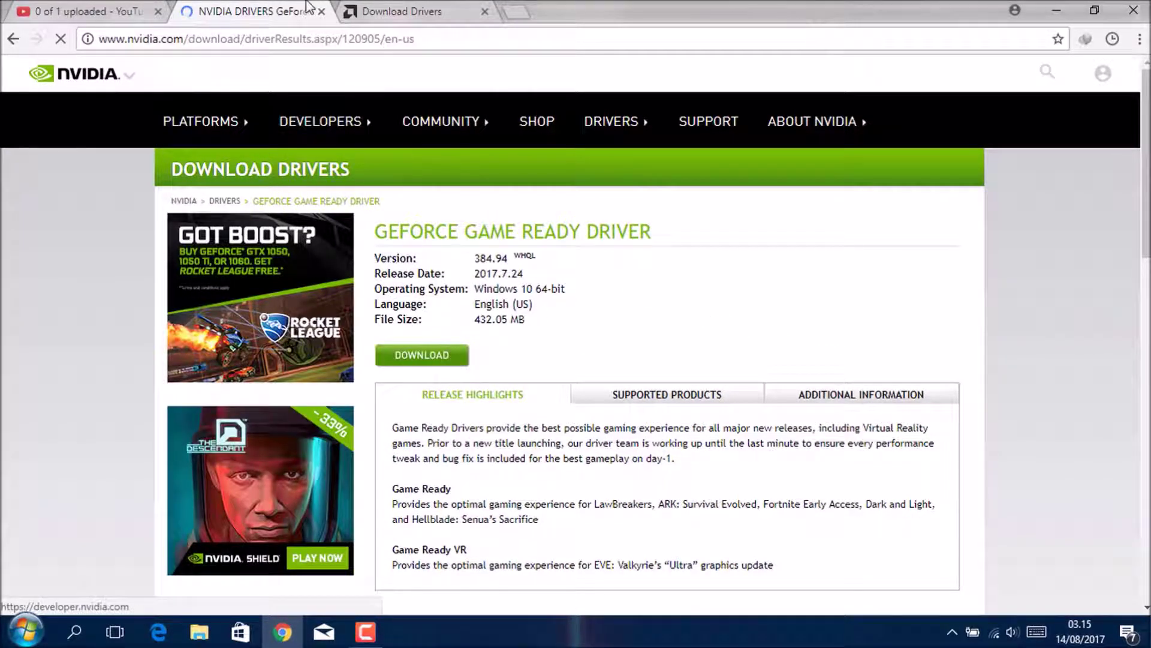
left_click(321, 11)
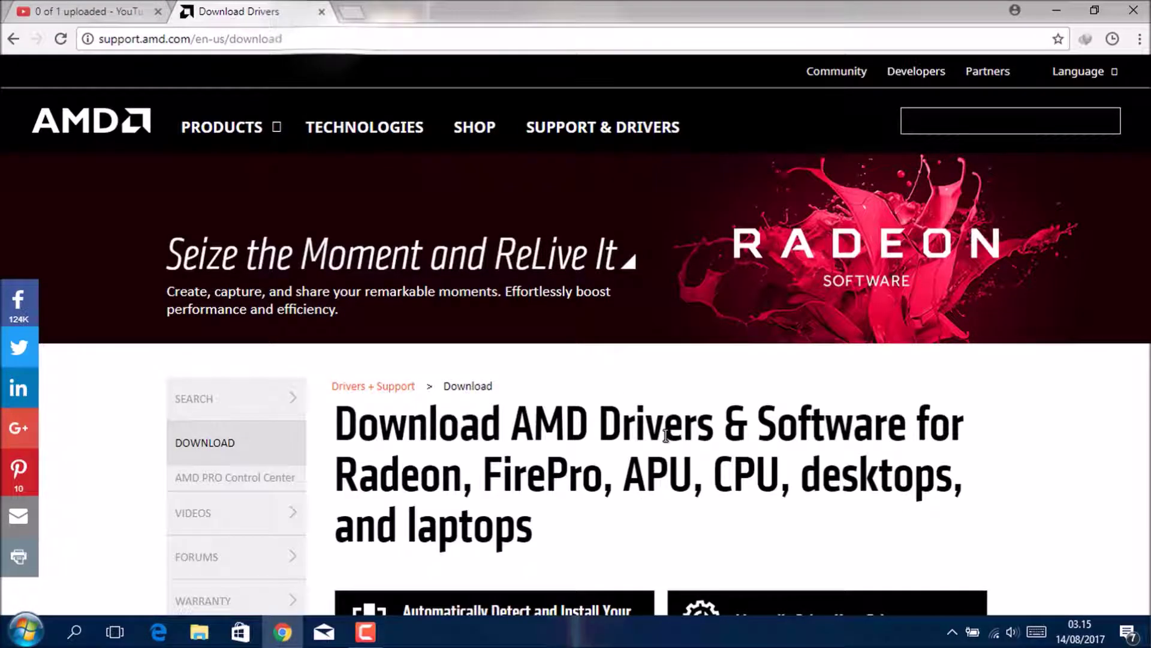
left_click(1058, 11)
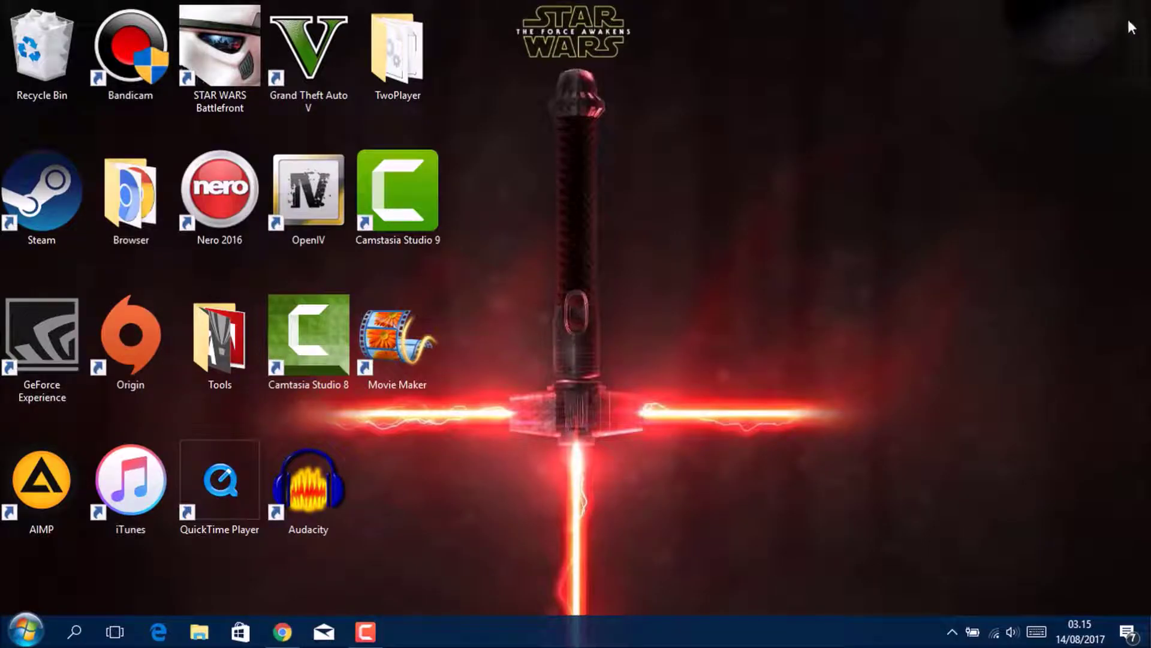
Restore Chrome, close the AMD driver download tab, and minimise it again.
left_click(282, 632)
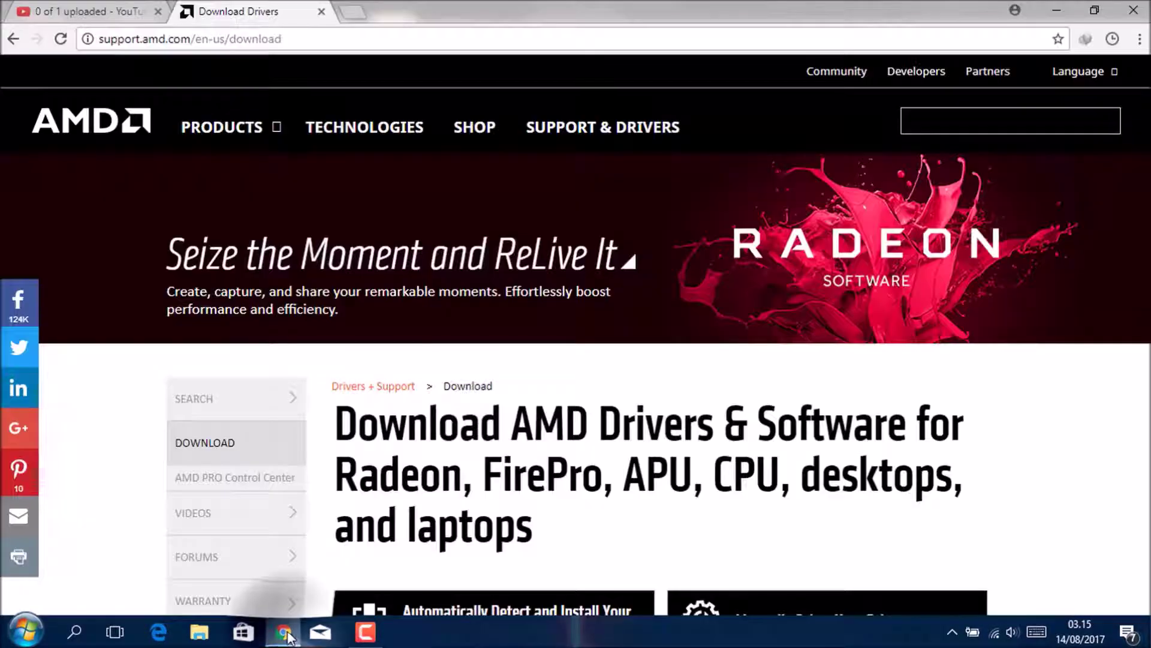
left_click(287, 40)
left_click(286, 40)
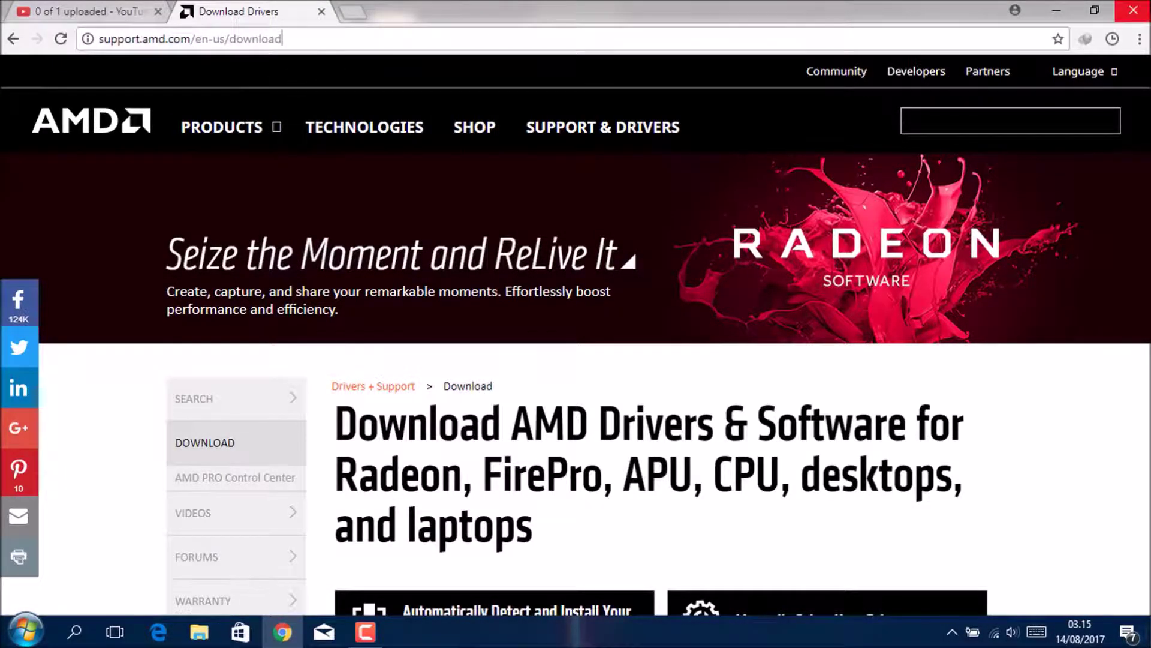
left_click(322, 12)
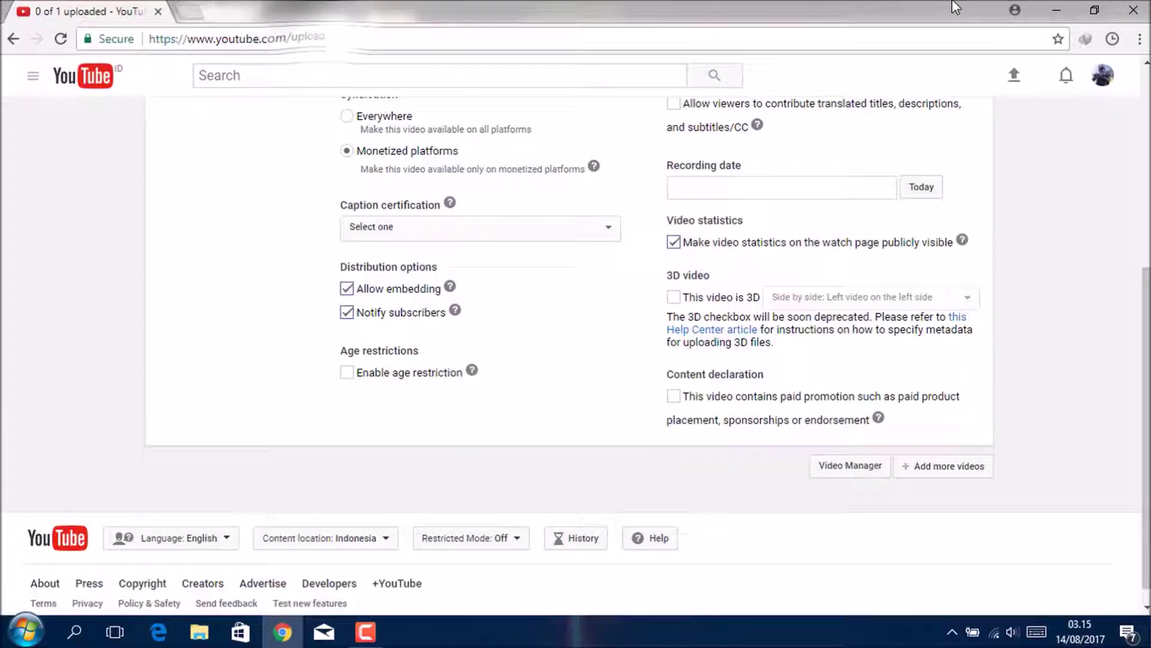
left_click(1057, 10)
Launch NVIDIA Control Panel from the desktop shortcut menu and reposition its window.
right_click(556, 236)
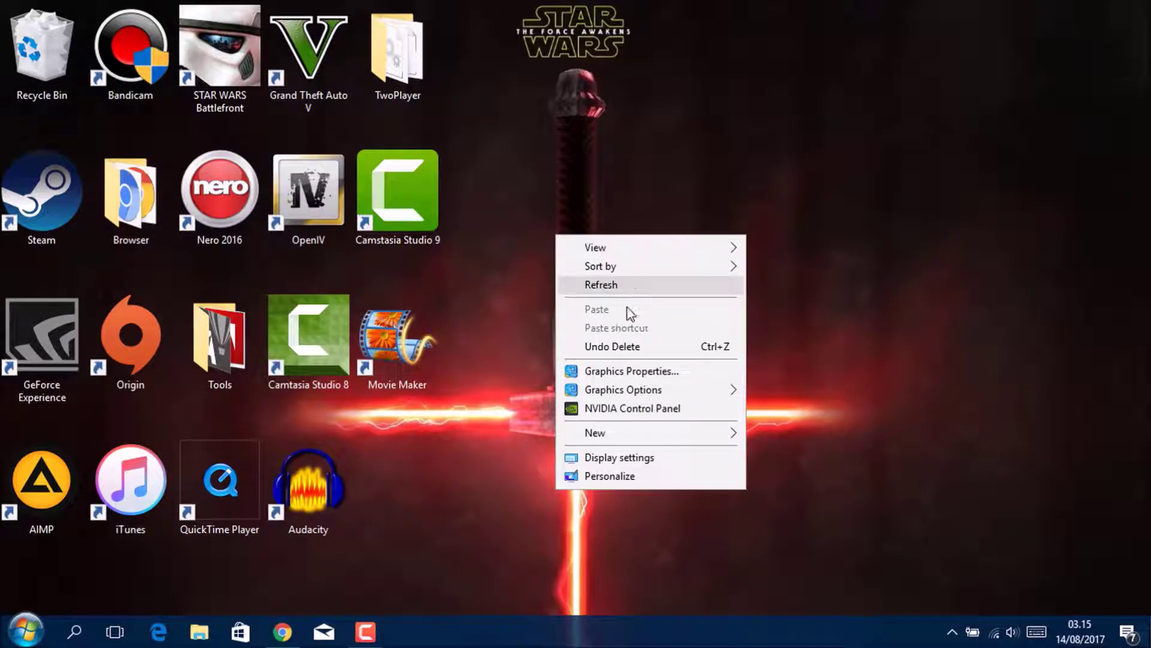
left_click(617, 410)
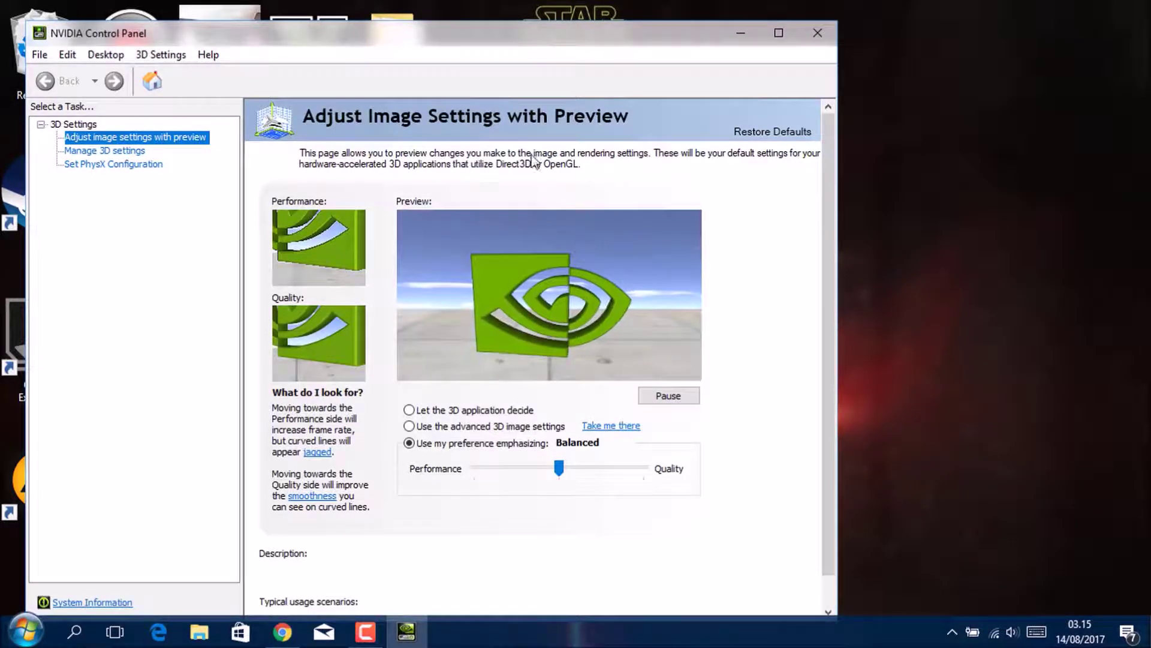
left_click_drag(564, 34, 631, 17)
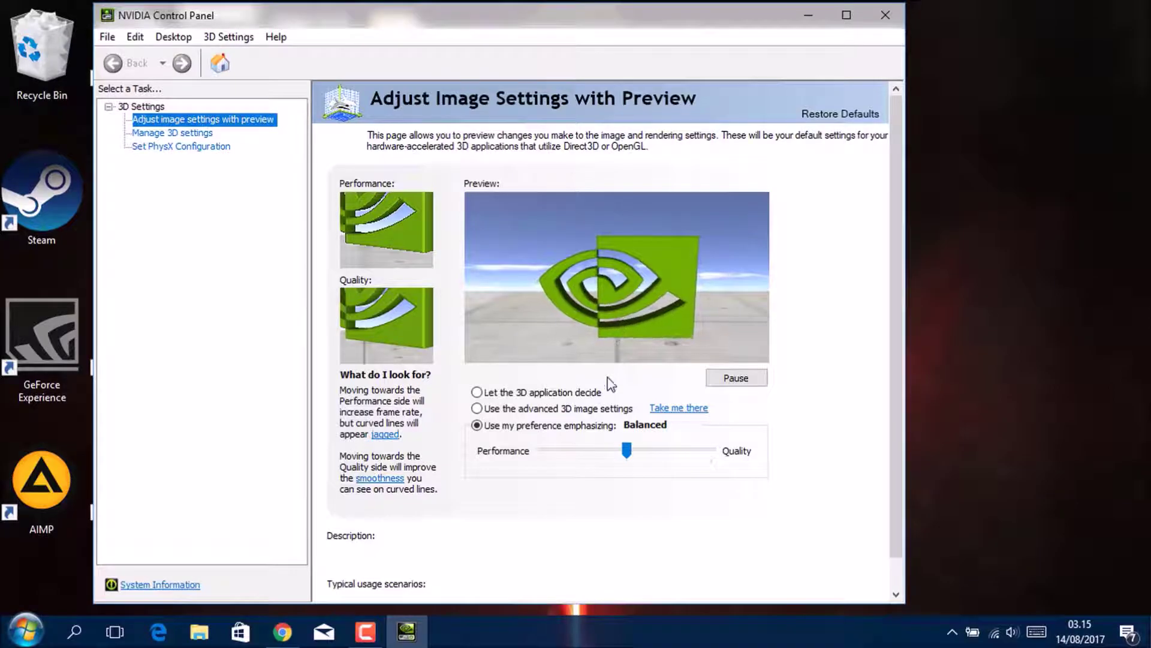
Switch to 'Use my preference emphasizing' and slide through Performance and Quality back to Balanced.
mouse_move(556, 432)
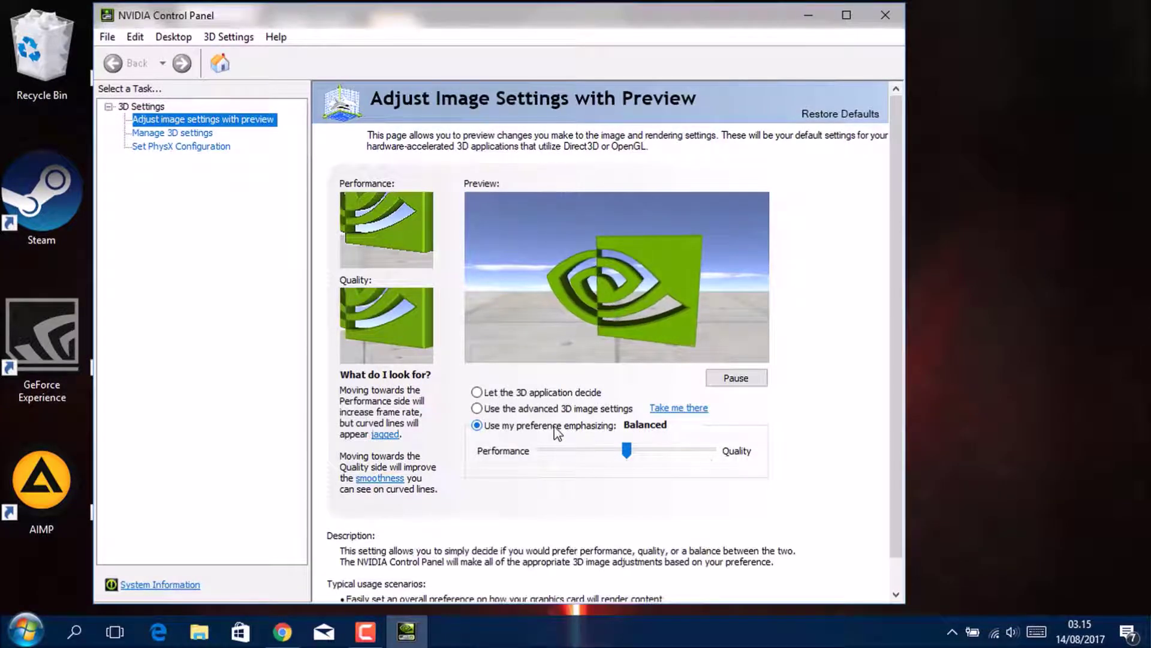
left_click(558, 395)
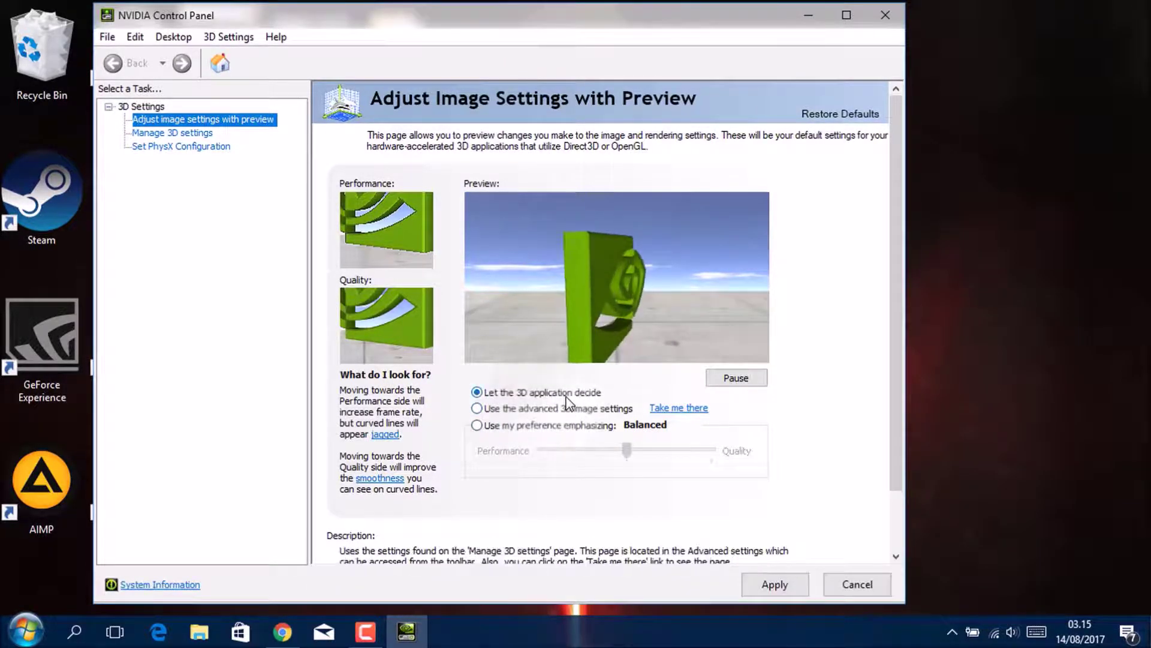
mouse_move(521, 431)
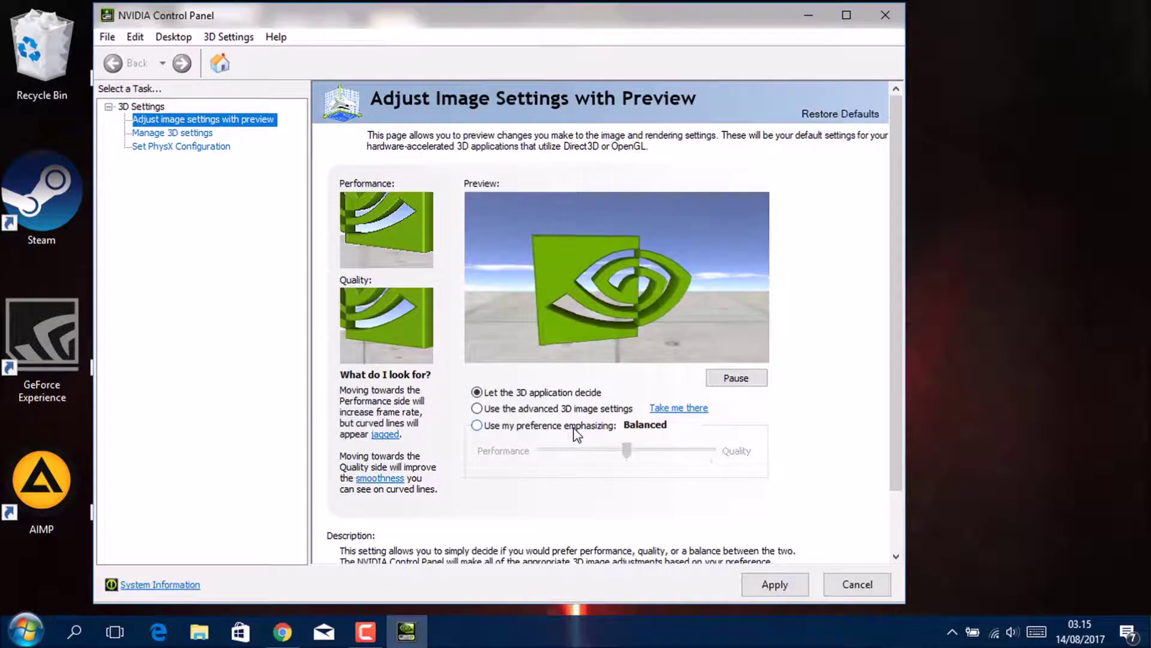
left_click(519, 430)
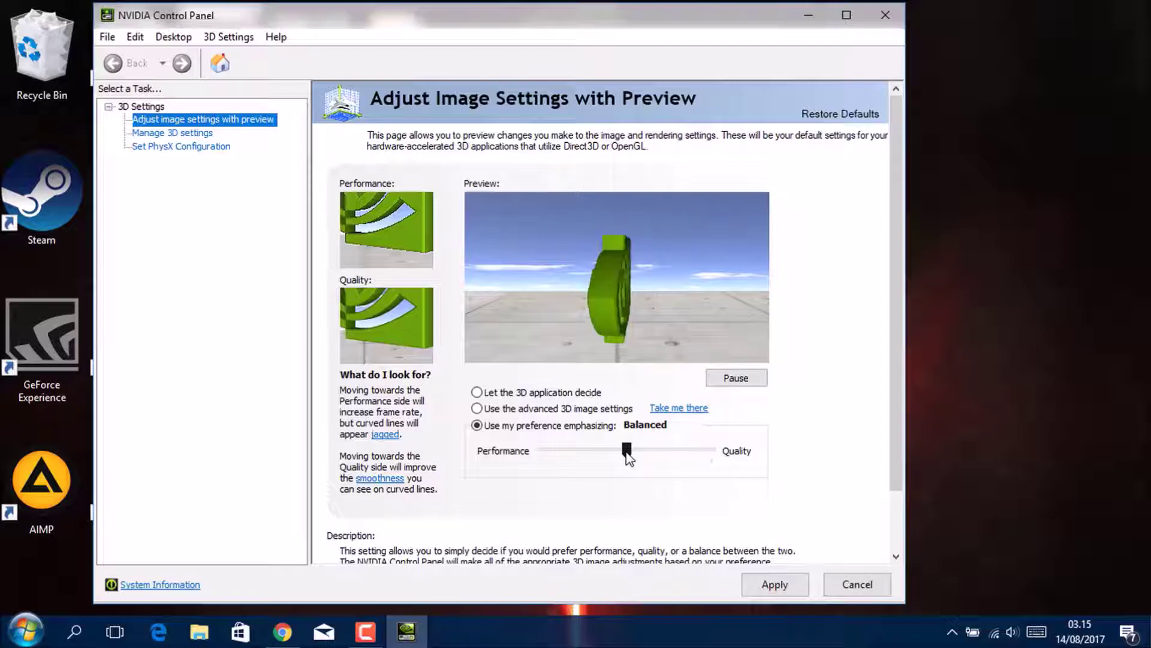
left_click_drag(615, 457, 544, 457)
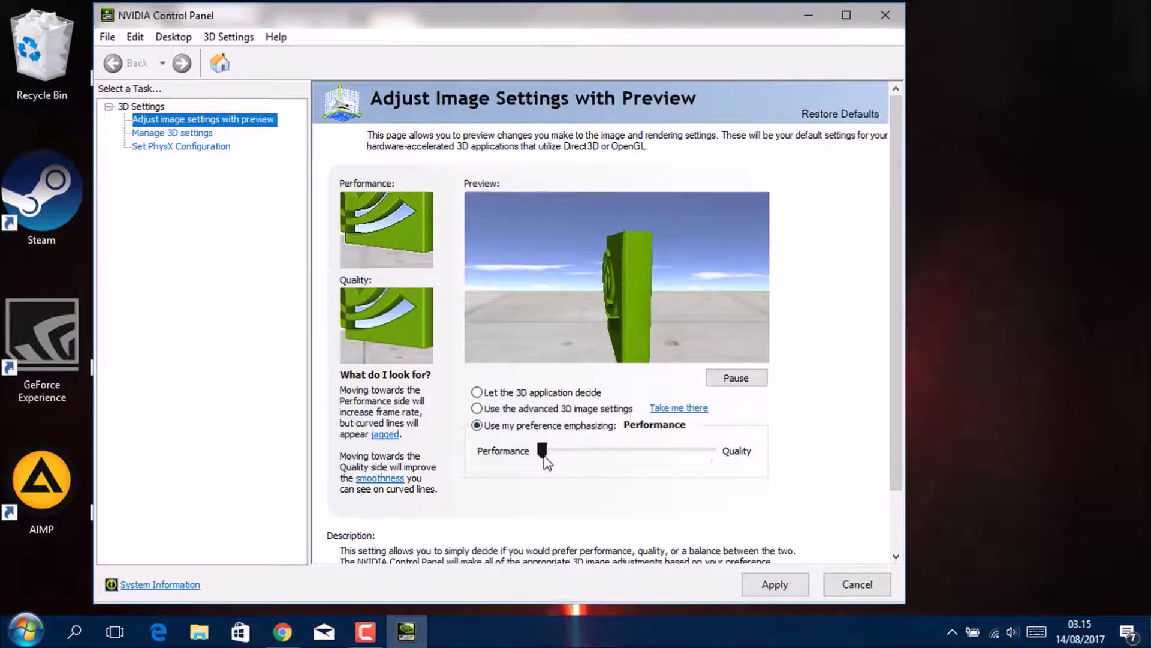
left_click_drag(543, 450, 736, 452)
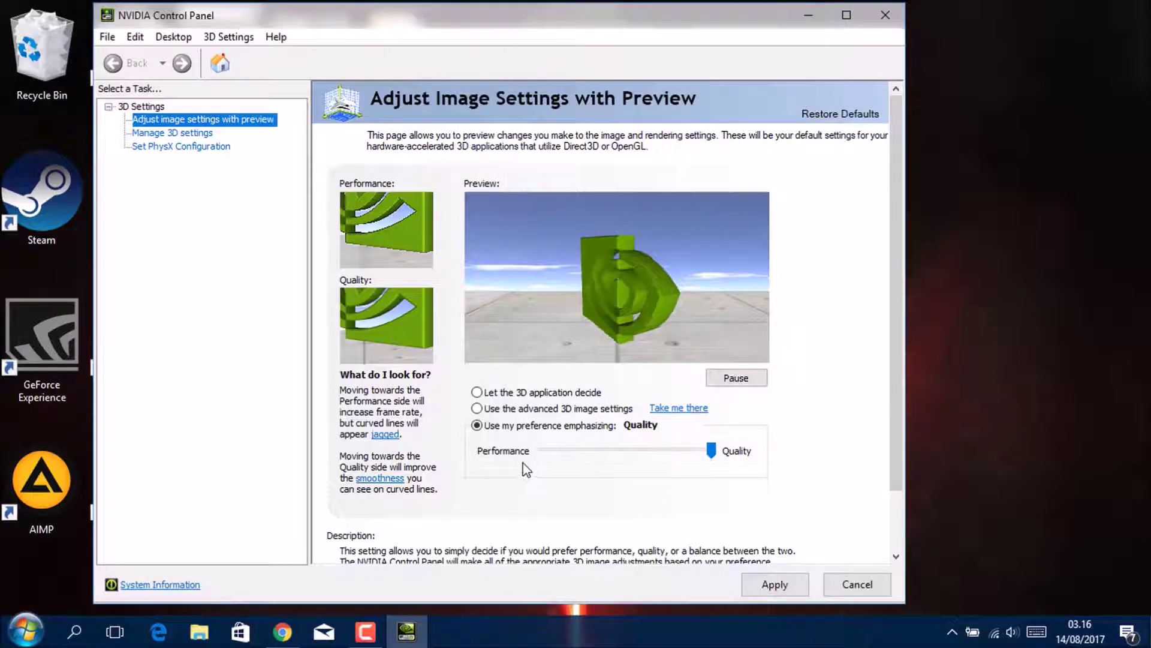
left_click_drag(706, 451, 626, 450)
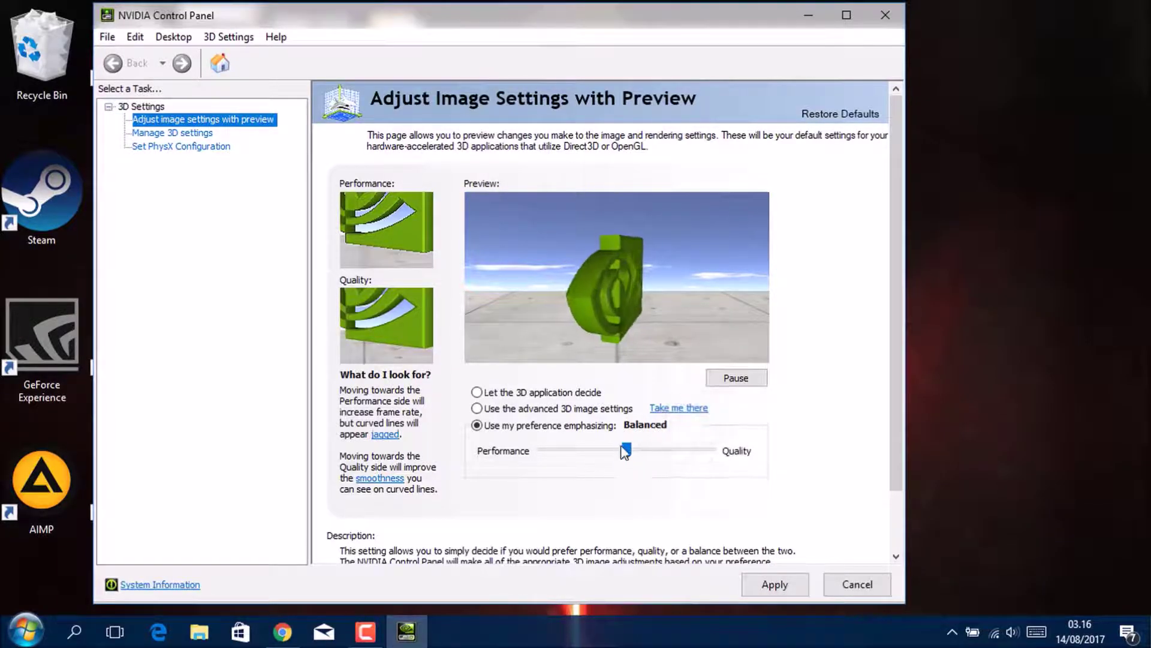
In Manage 3D Settings, set the preferred graphics processor to High-performance NVIDIA.
left_click(205, 135)
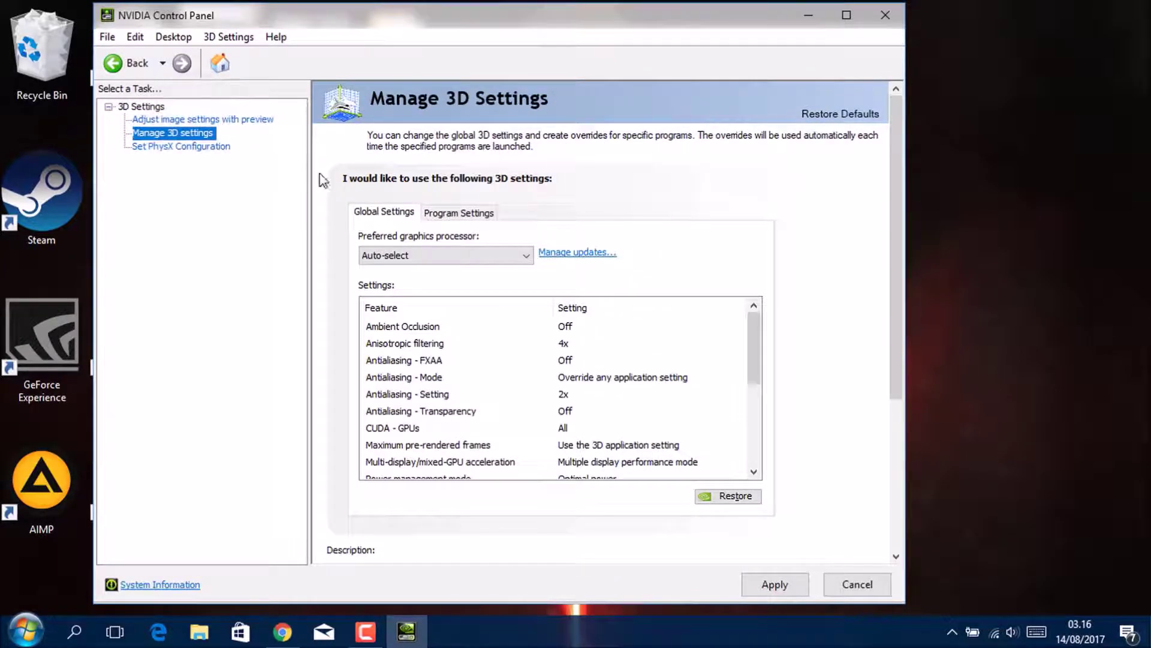
left_click(424, 258)
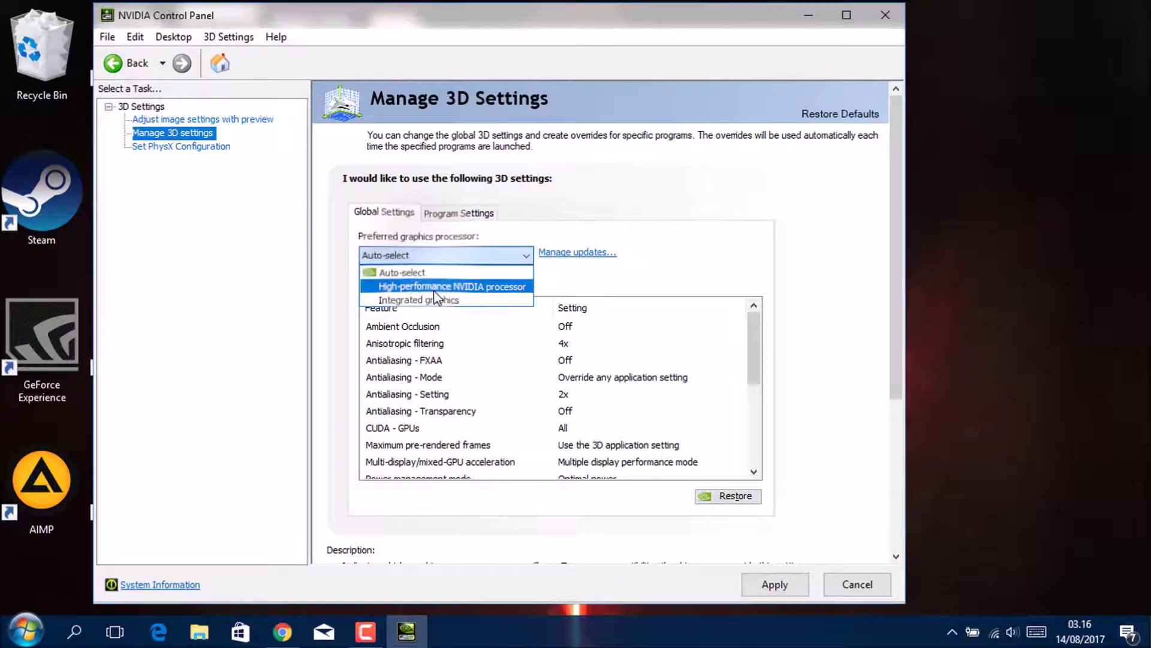
left_click(434, 289)
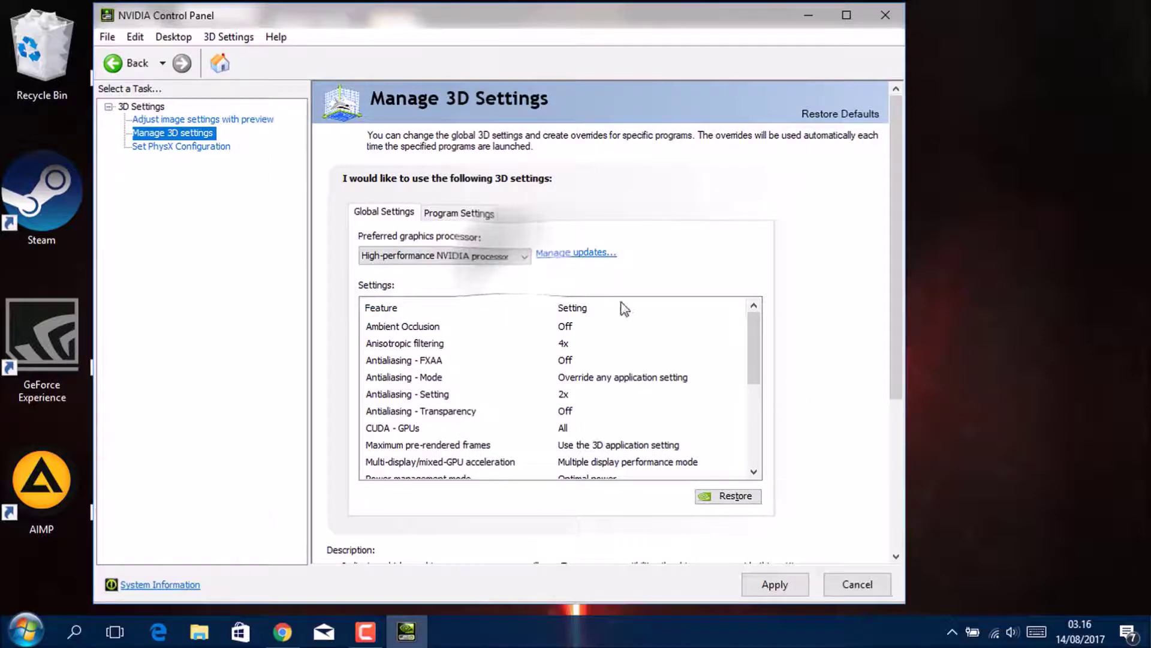
Set global Vertical sync to Off, apply it, and move to Program Settings.
left_click_drag(754, 346, 750, 421)
left_click(681, 445)
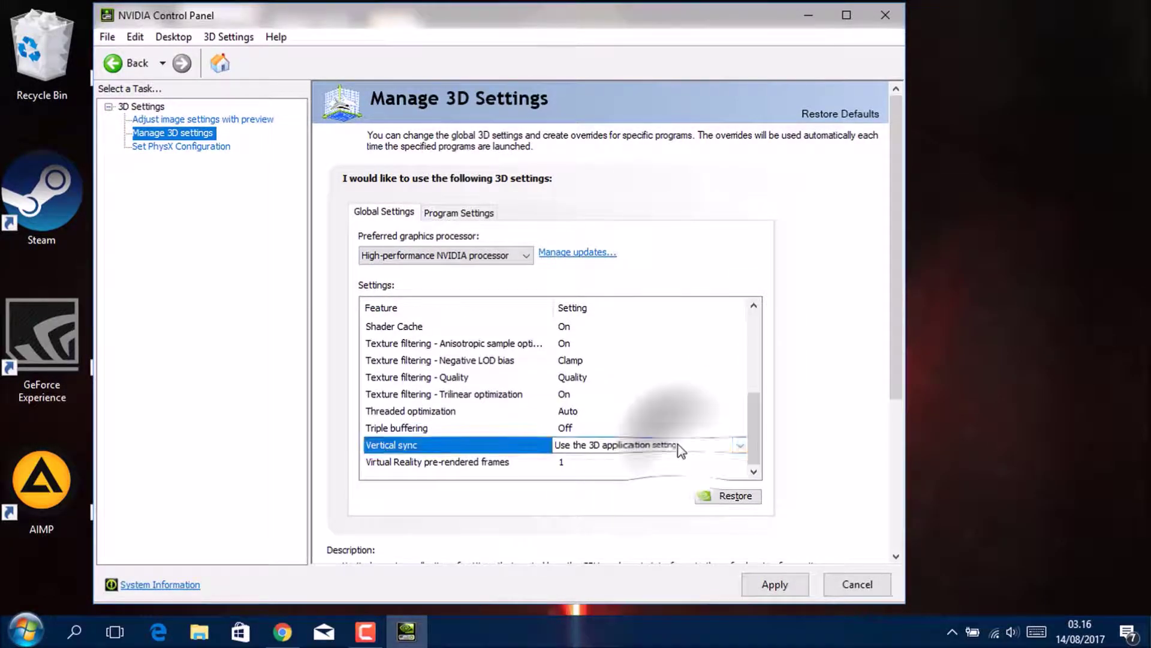
left_click(681, 445)
left_click(649, 475)
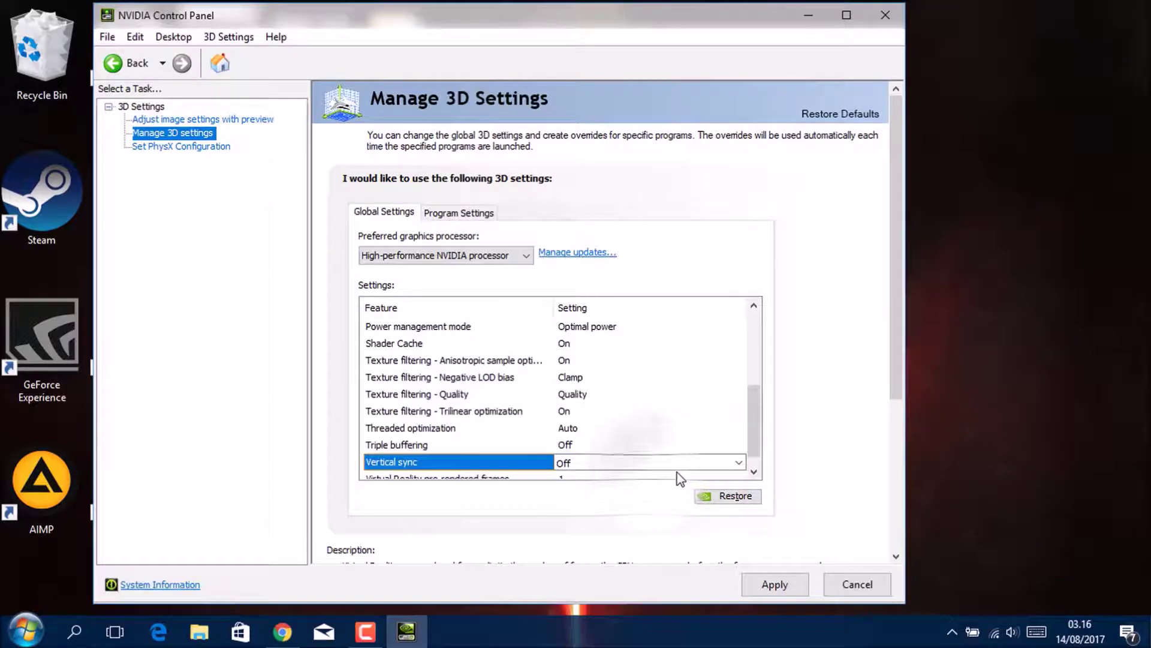
scroll(664, 458, "down", 1)
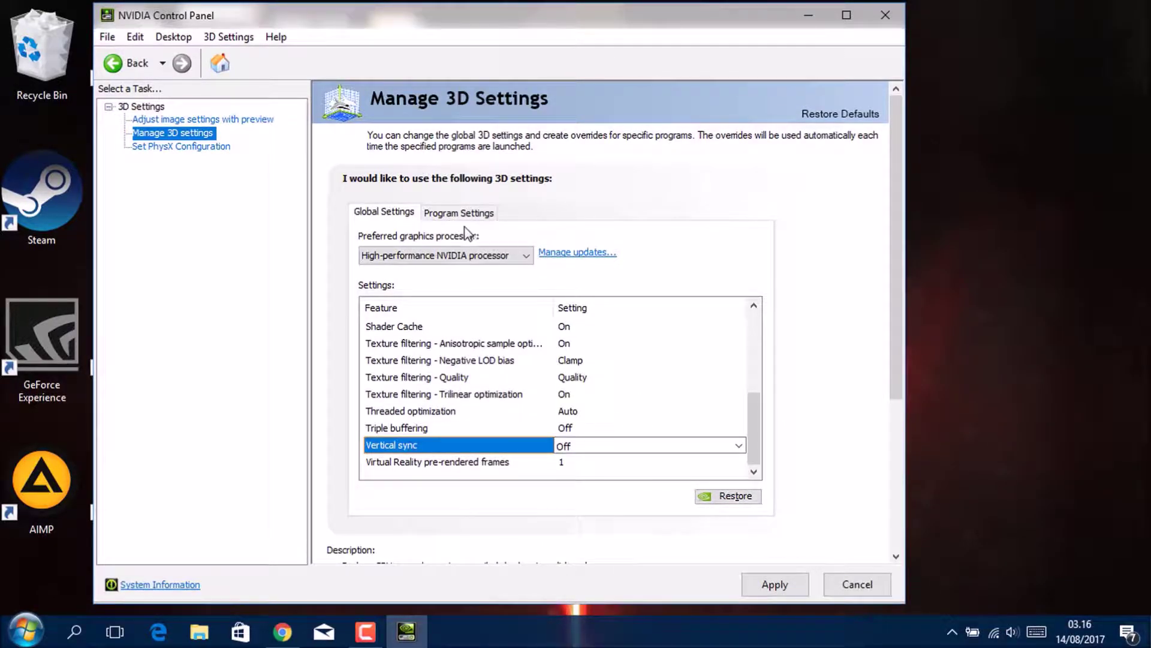
left_click(779, 588)
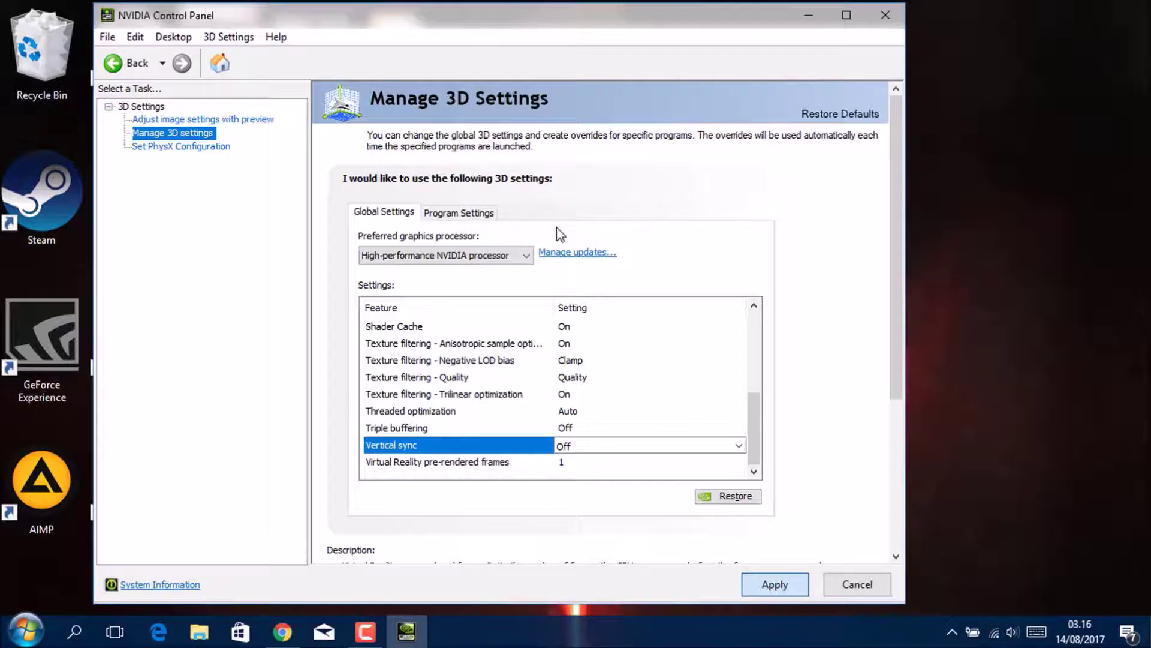
left_click(480, 214)
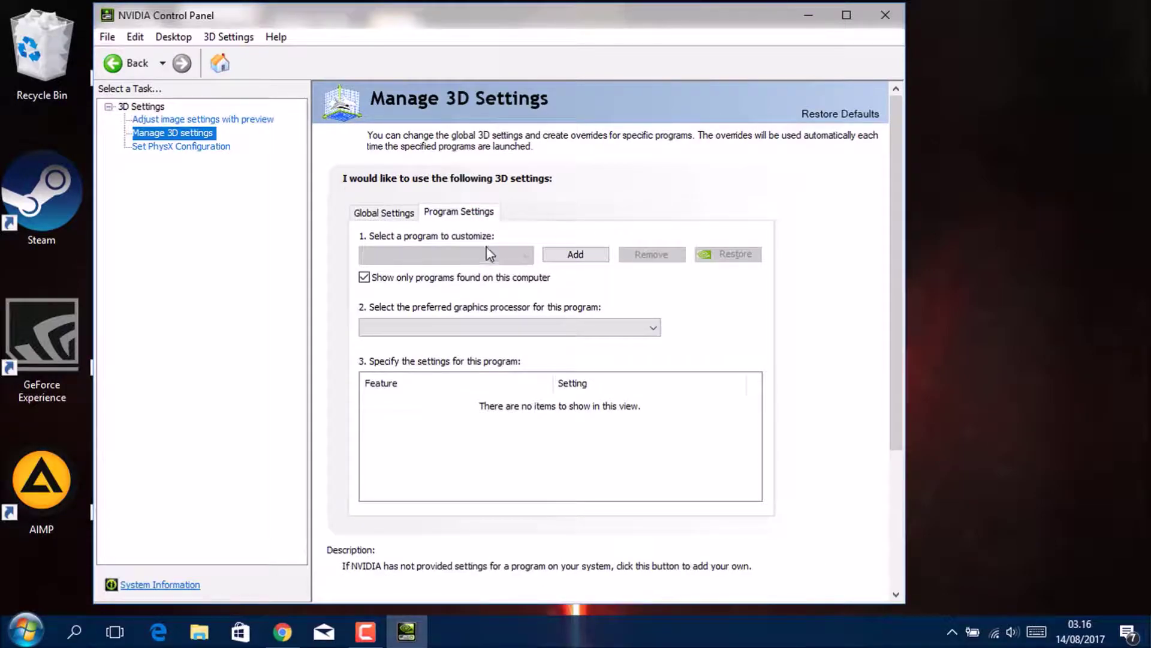
Add STAR WARS Battlefront as a customized program.
left_click(559, 254)
left_click_drag(1091, 152, 1022, 215)
right_click(1011, 150)
left_click(1018, 195)
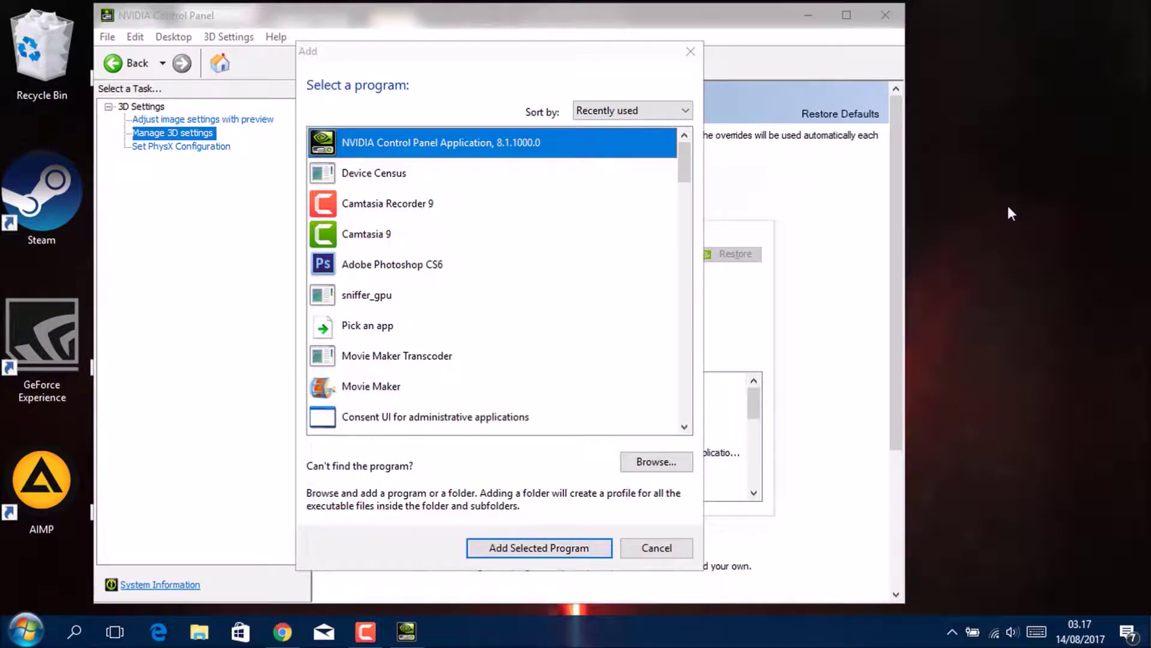
left_click_drag(682, 161, 678, 258)
left_click(489, 294)
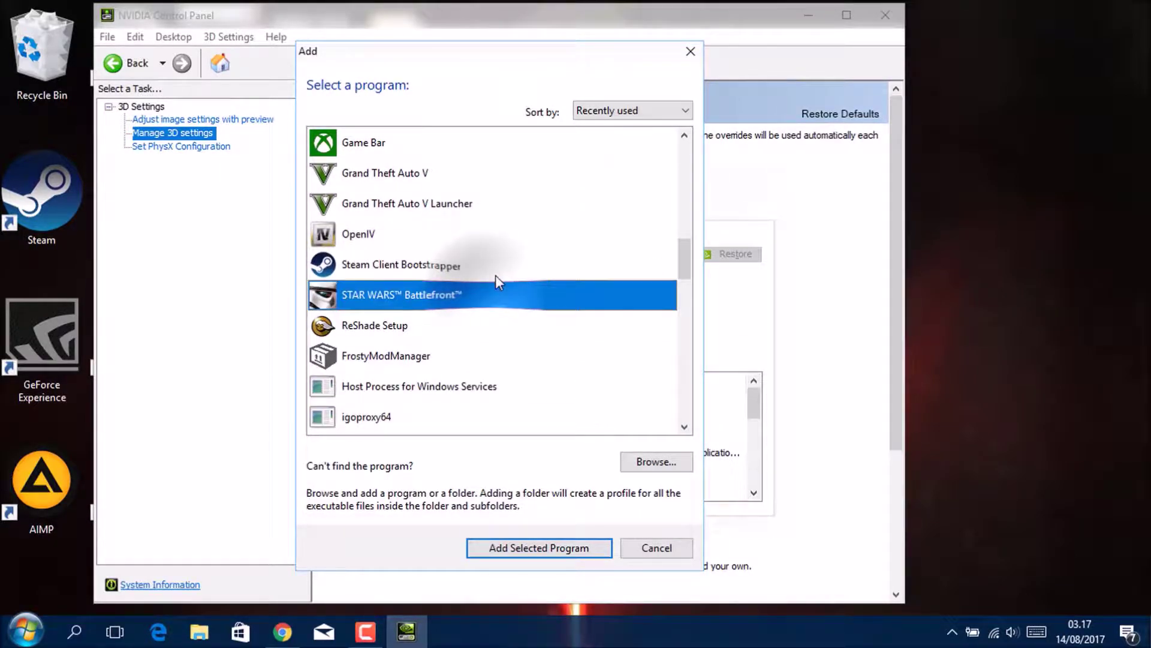
left_click(429, 180)
left_click(425, 296)
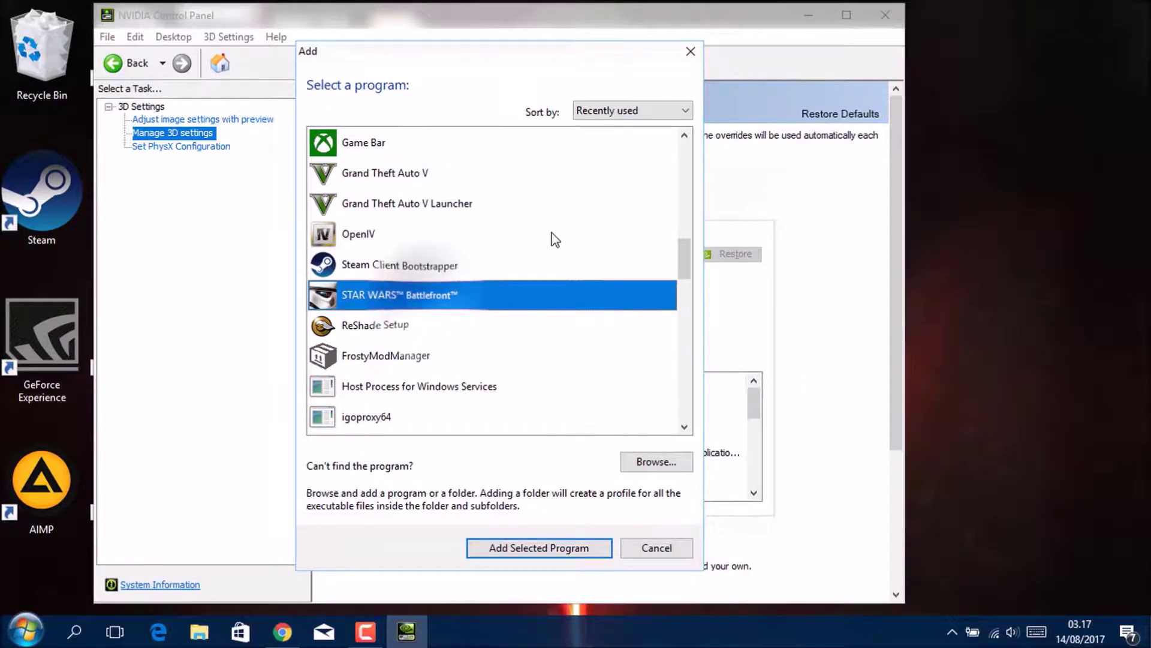
left_click(536, 548)
Give Star Wars: Battlefront the High-performance NVIDIA processor and Vertical sync Off.
left_click(524, 256)
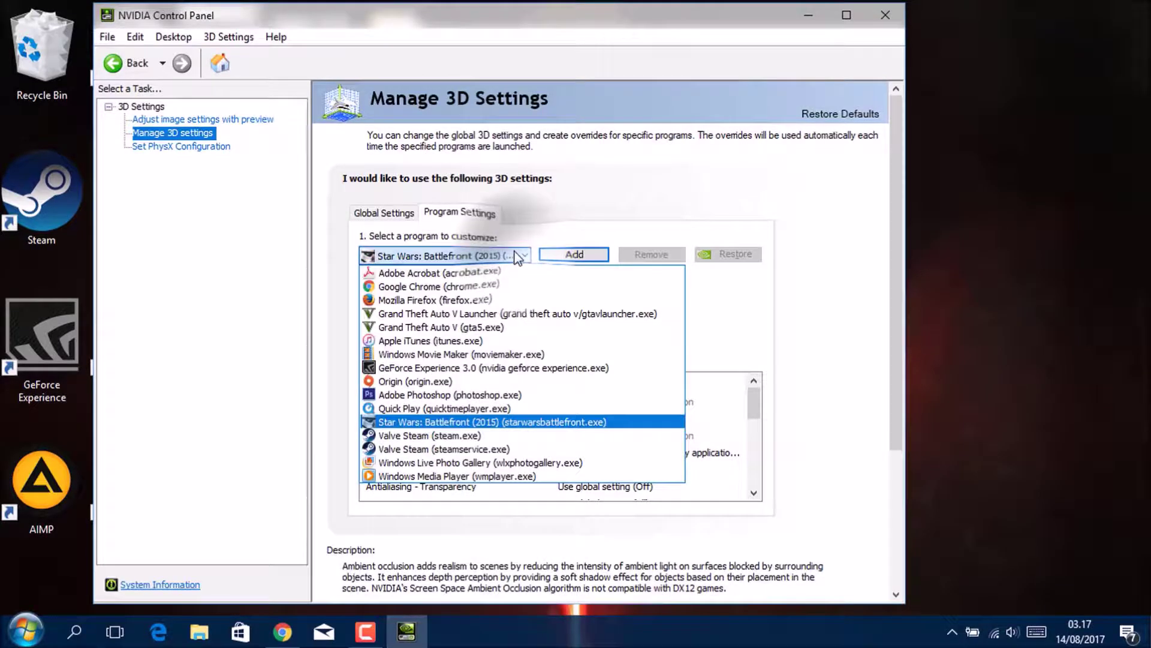
left_click(521, 256)
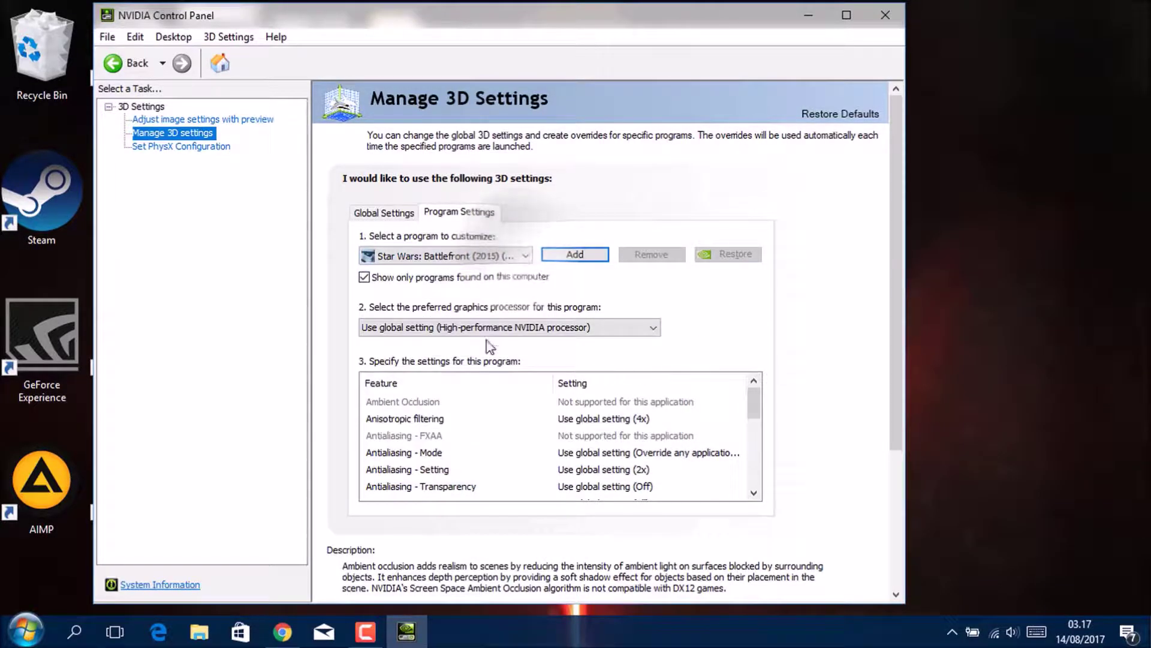
left_click(520, 327)
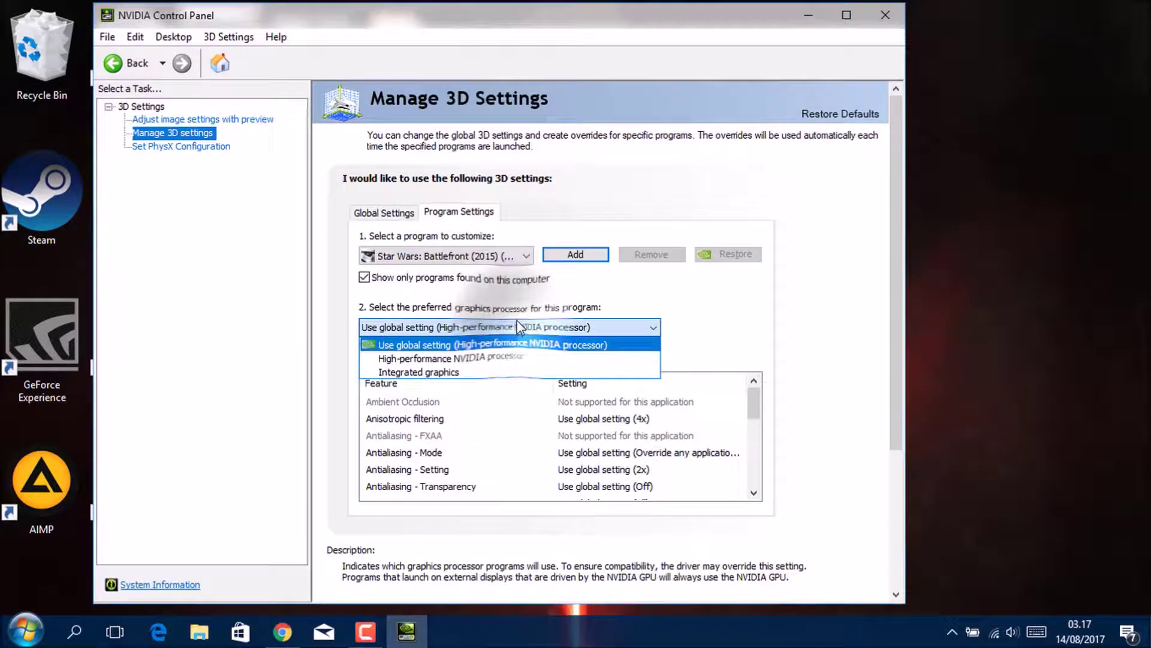
left_click(548, 358)
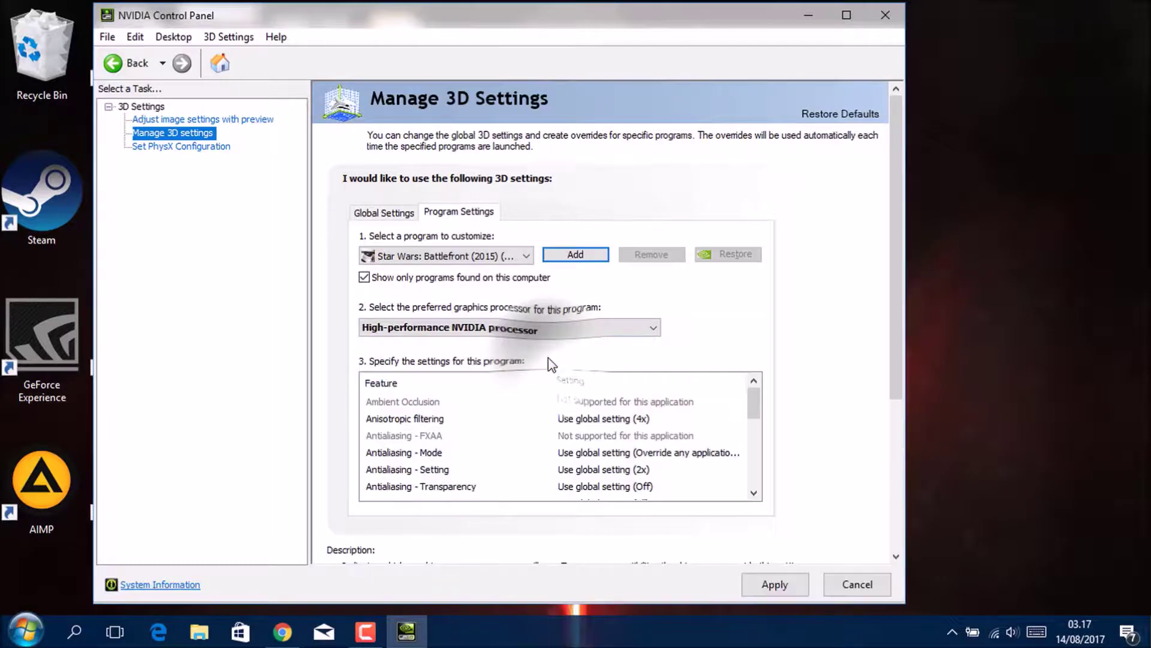
left_click_drag(758, 410, 765, 480)
left_click(642, 470)
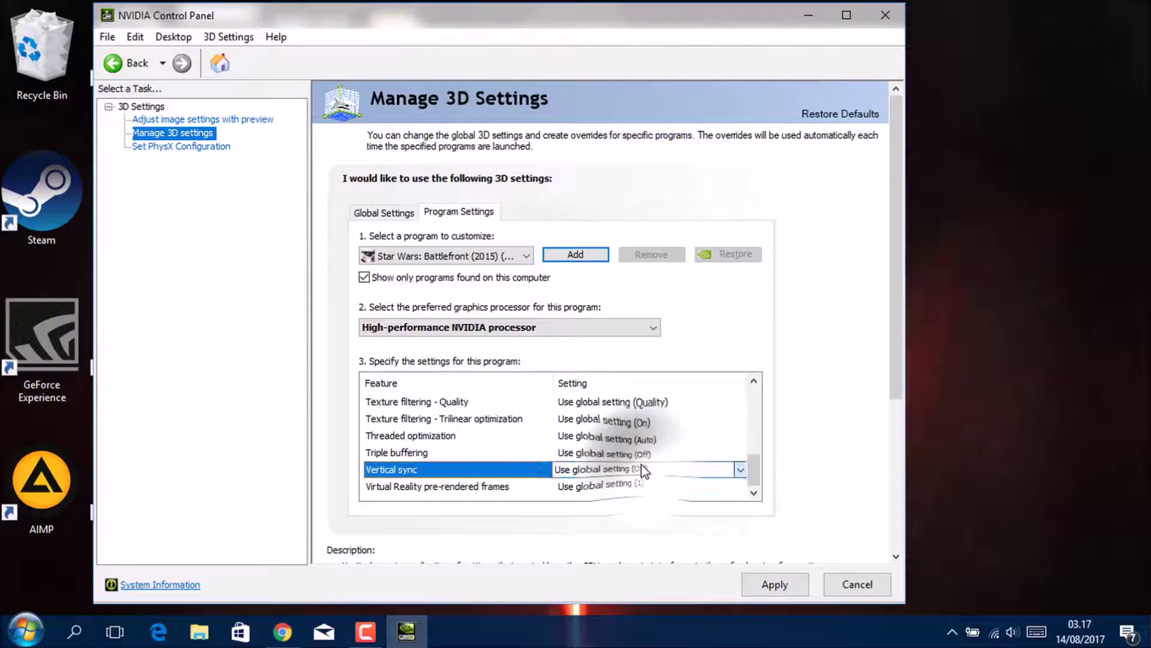
left_click(640, 513)
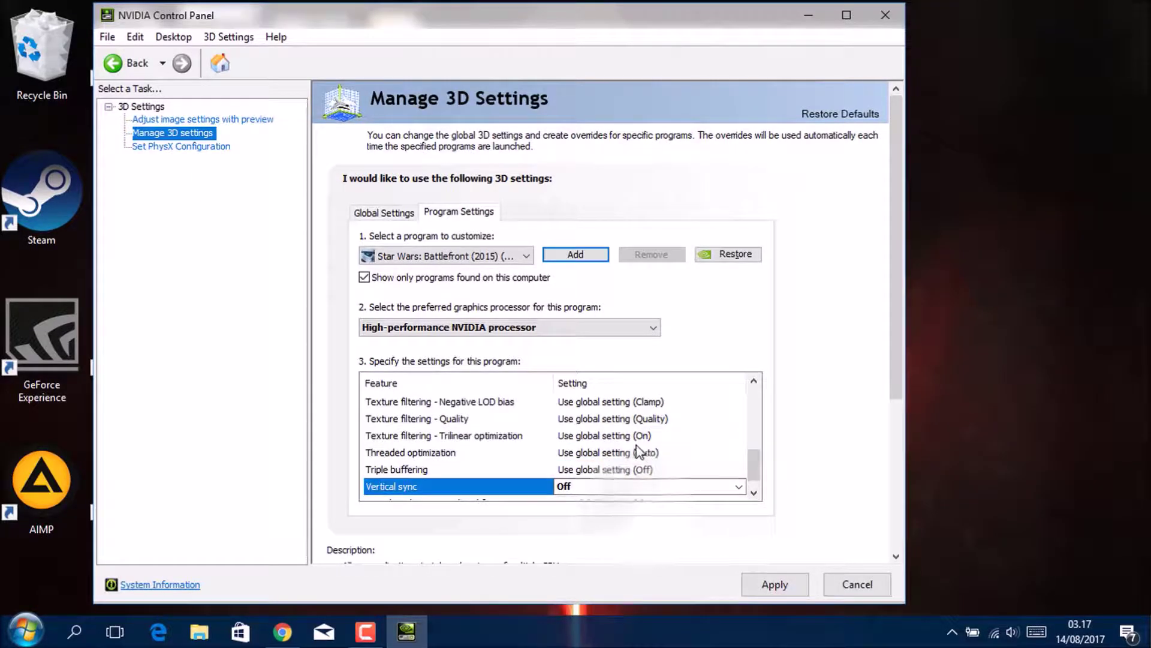
Turn Threaded optimization On and set Maximum pre-rendered frames to 1.
left_click(631, 452)
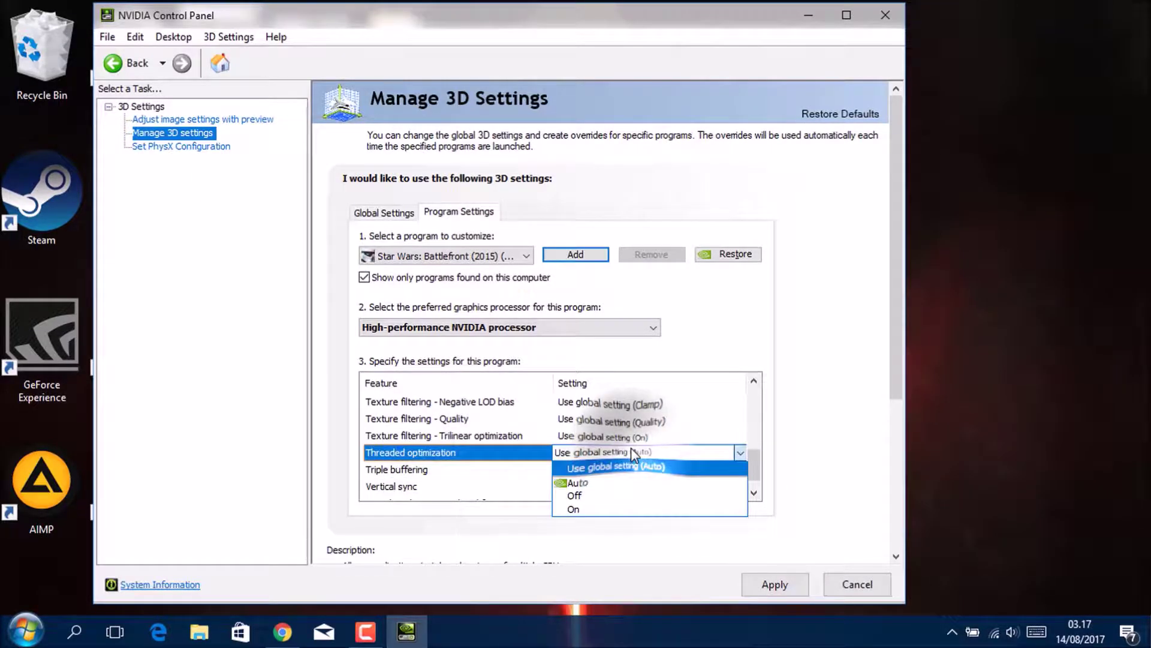
left_click(648, 510)
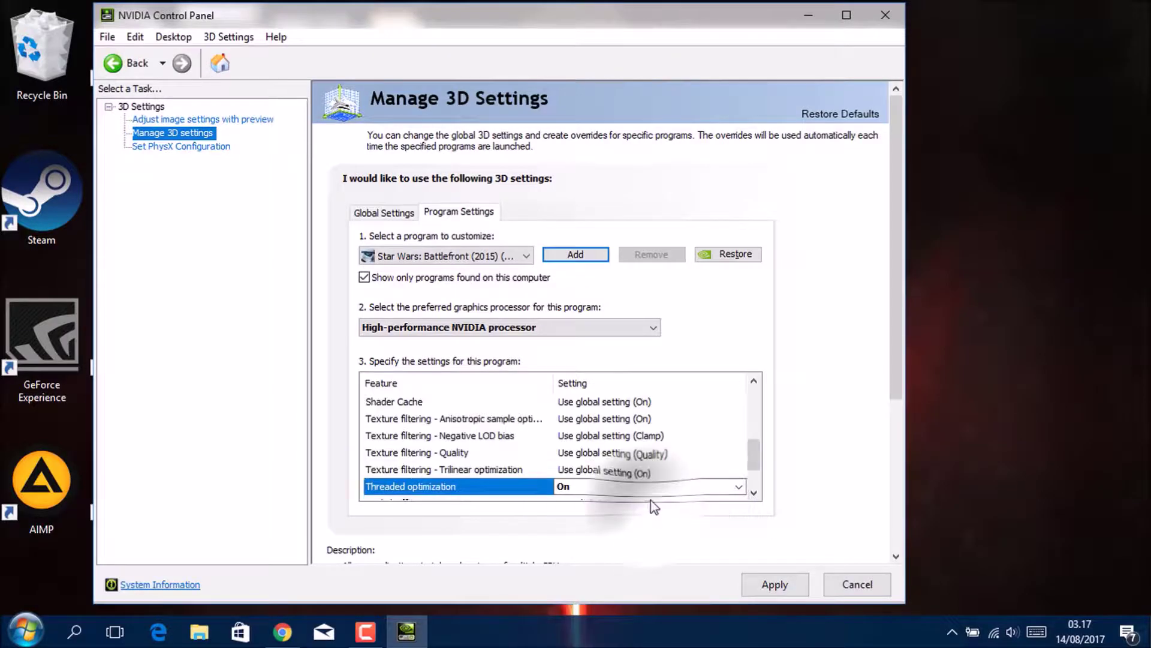
scroll(637, 447, "up", 1)
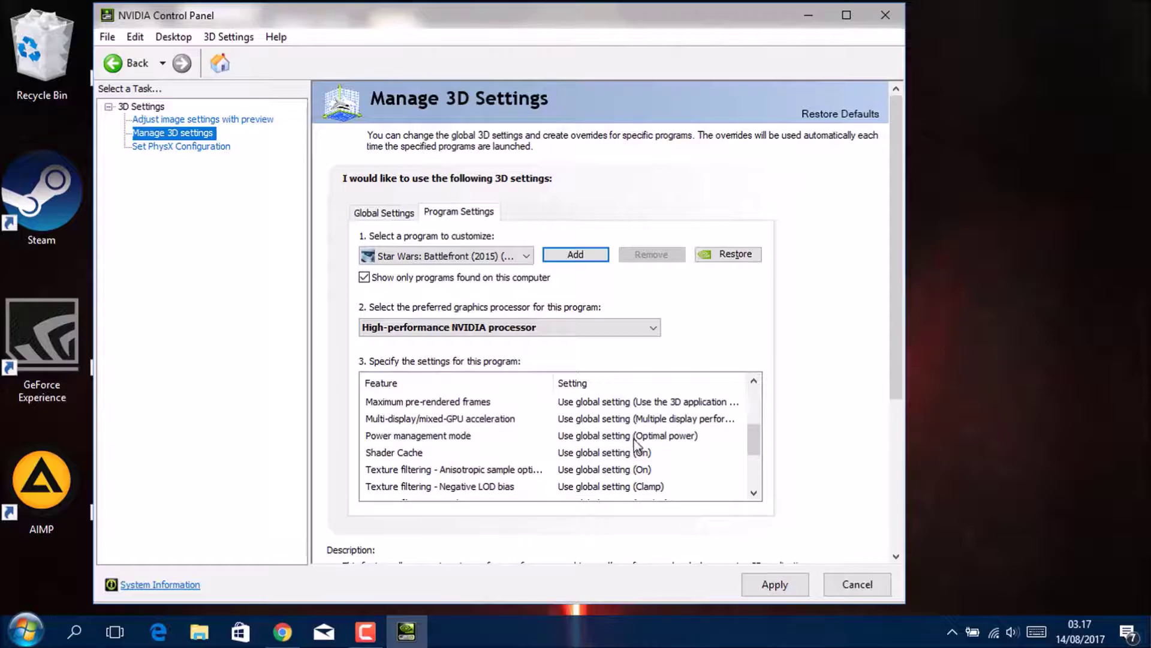
left_click(662, 421)
left_click(661, 420)
left_click(661, 420)
scroll(621, 457, "down", 2)
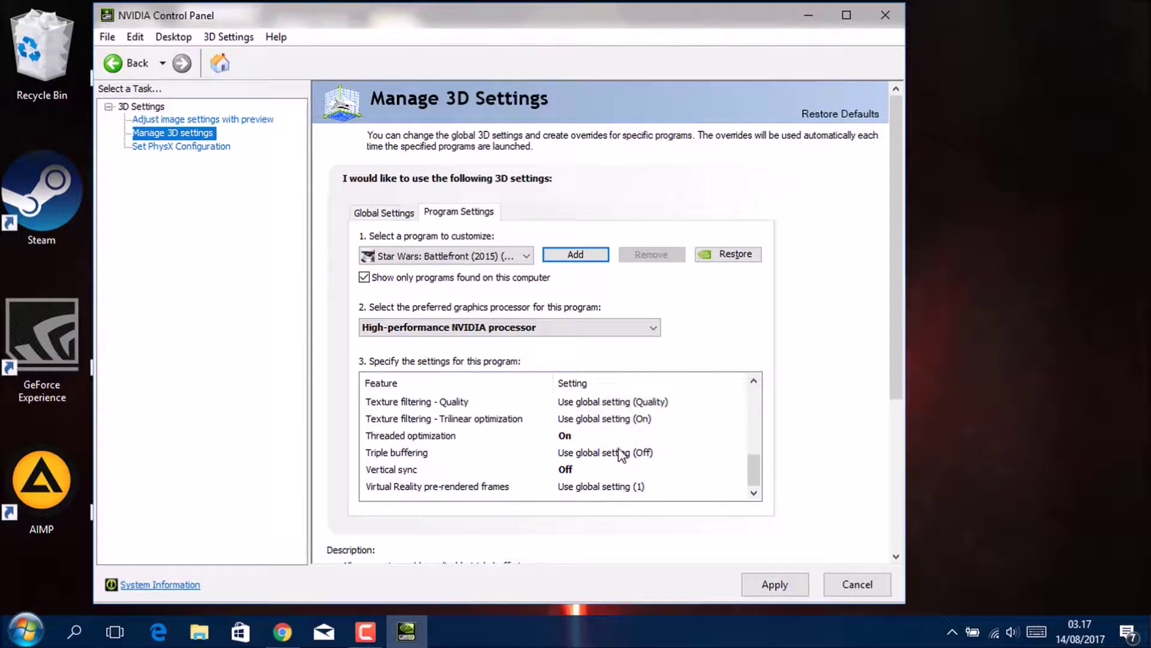
left_click_drag(749, 475, 752, 430)
left_click(710, 436)
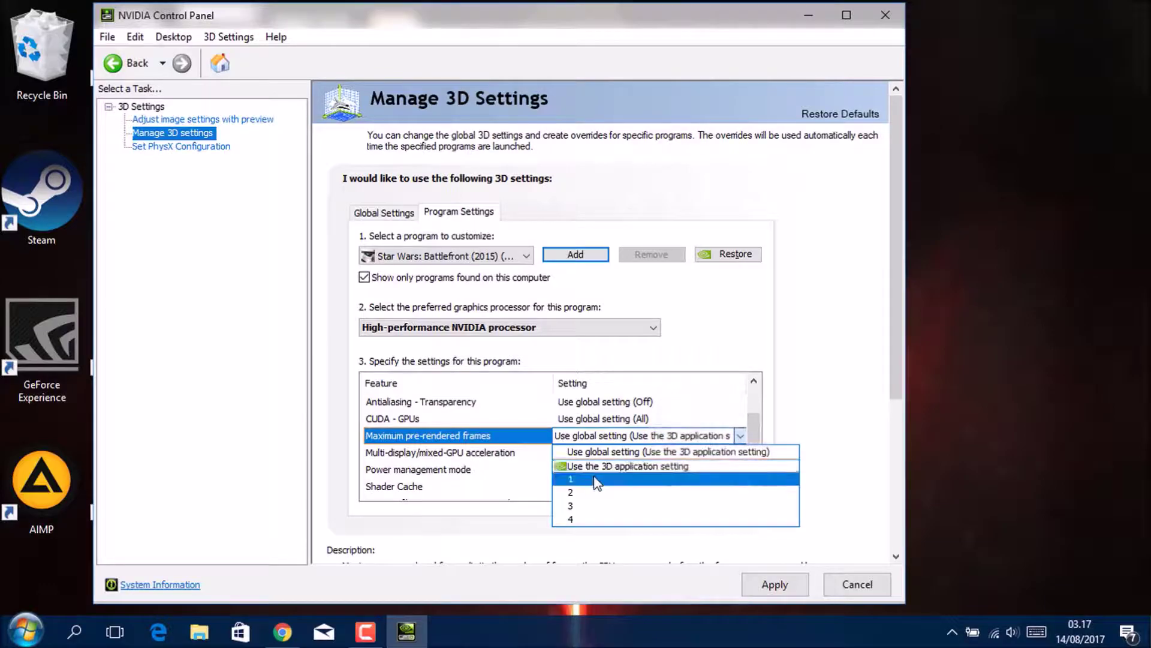
left_click(666, 478)
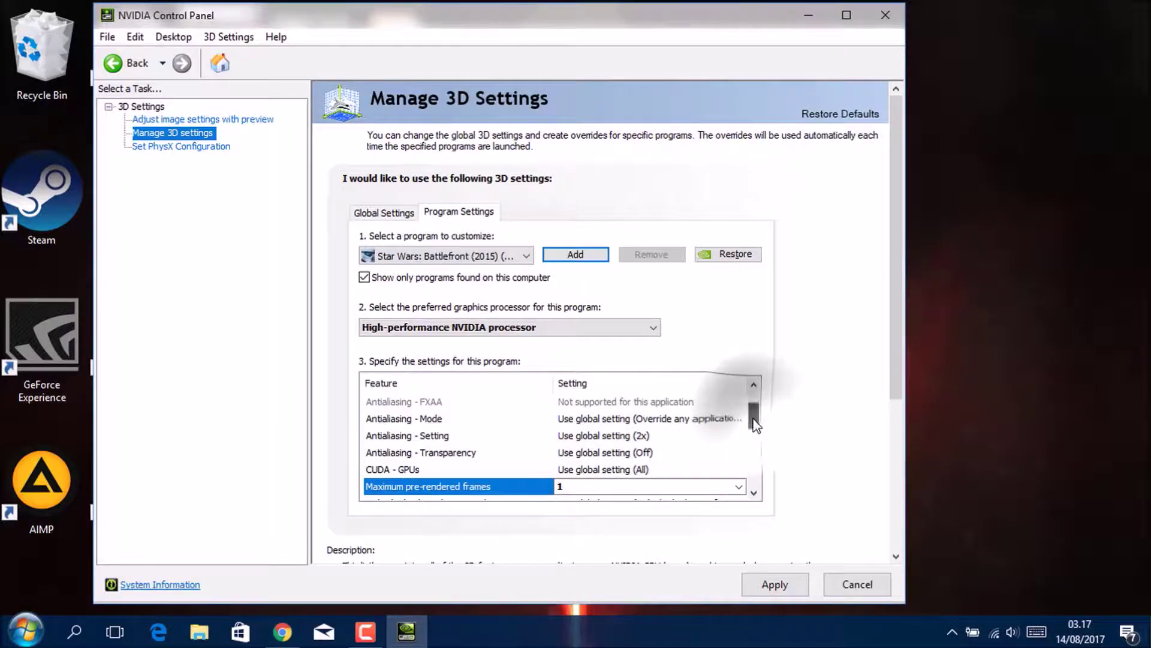
Choose single display performance mode, apply the game's settings, and close the panel.
left_click_drag(753, 414, 754, 428)
left_click(672, 455)
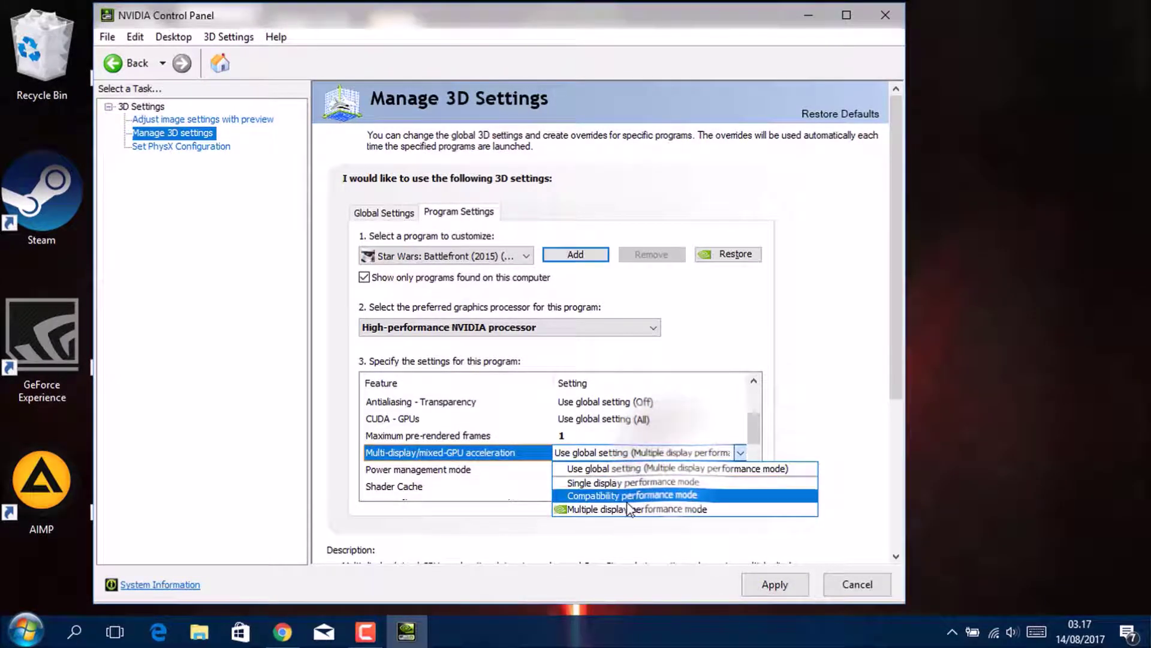
left_click(709, 479)
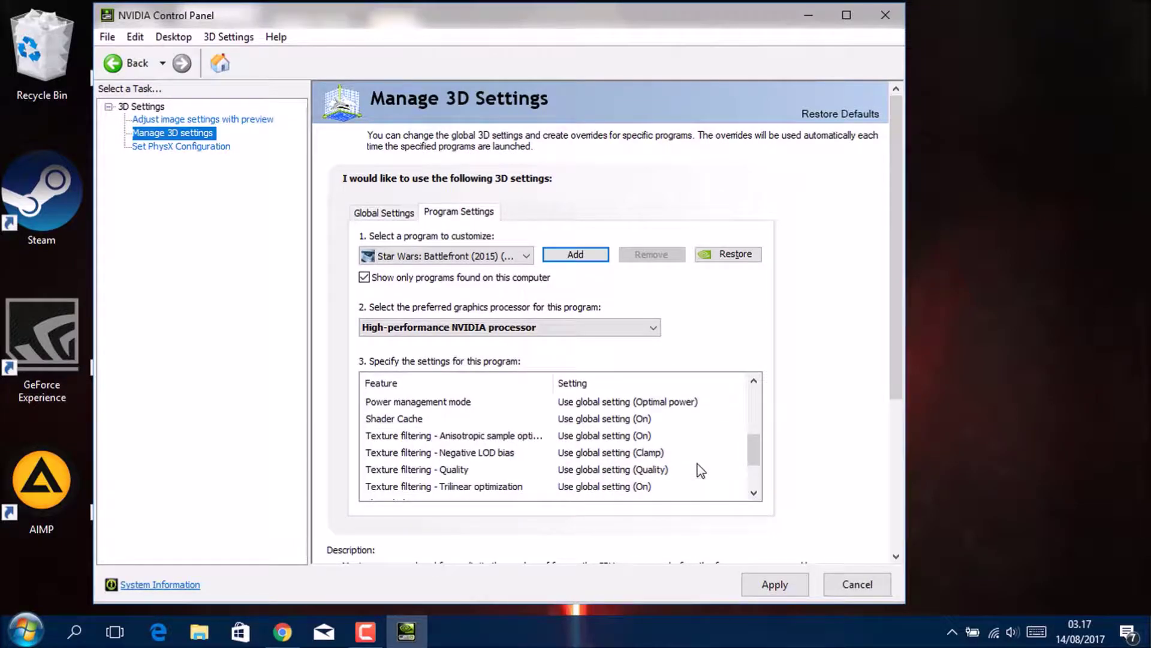
left_click(776, 584)
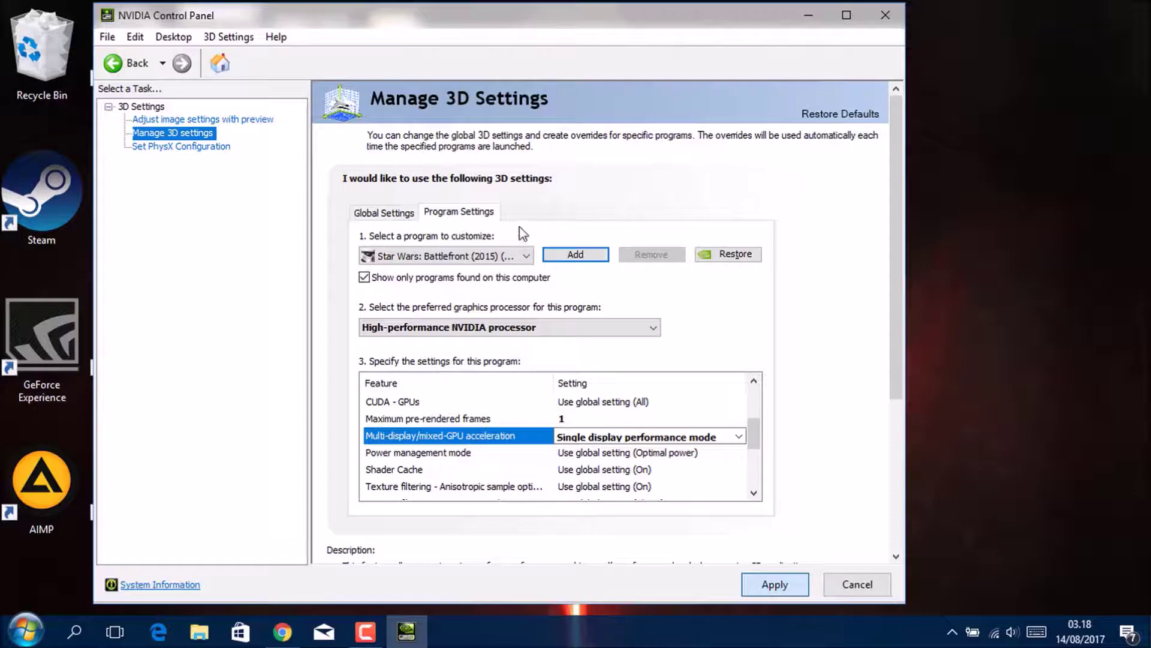
left_click(548, 255)
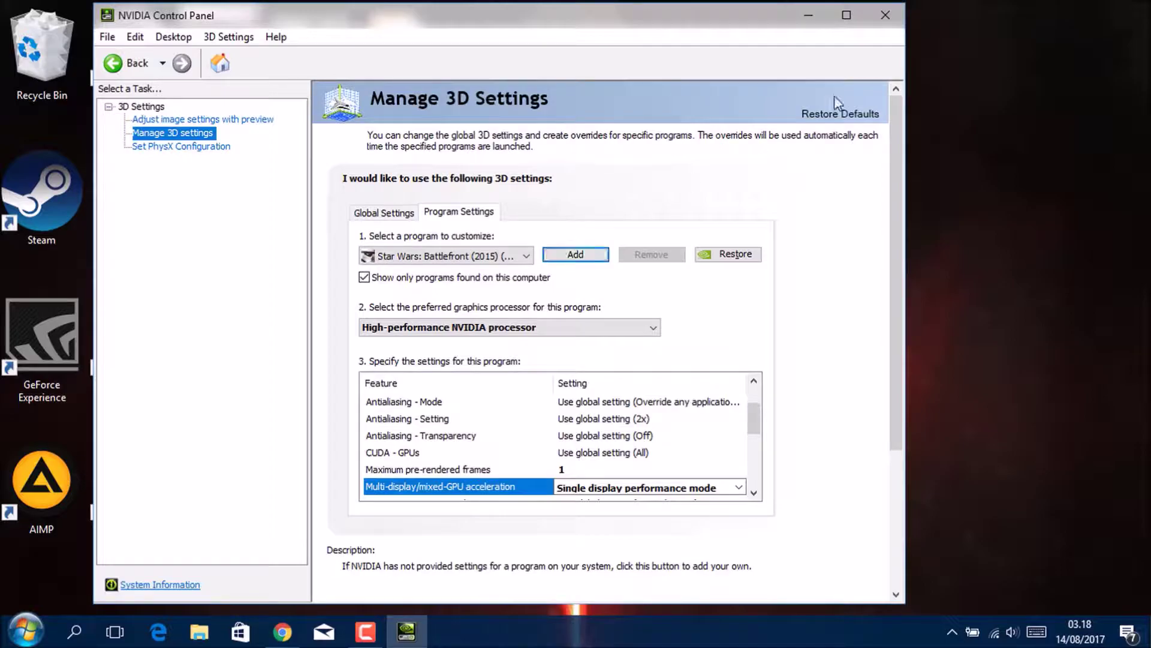
left_click(876, 24)
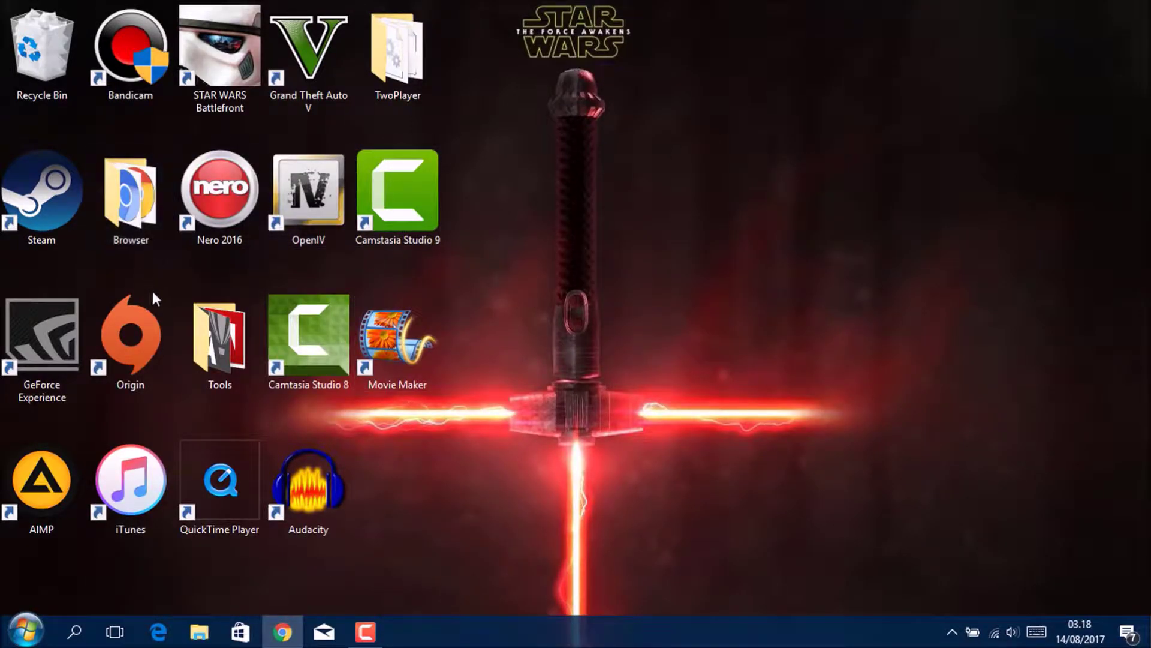
Launch Steam and disable the in-game Steam Overlay in Grand Theft Auto V's properties.
double_click(49, 225)
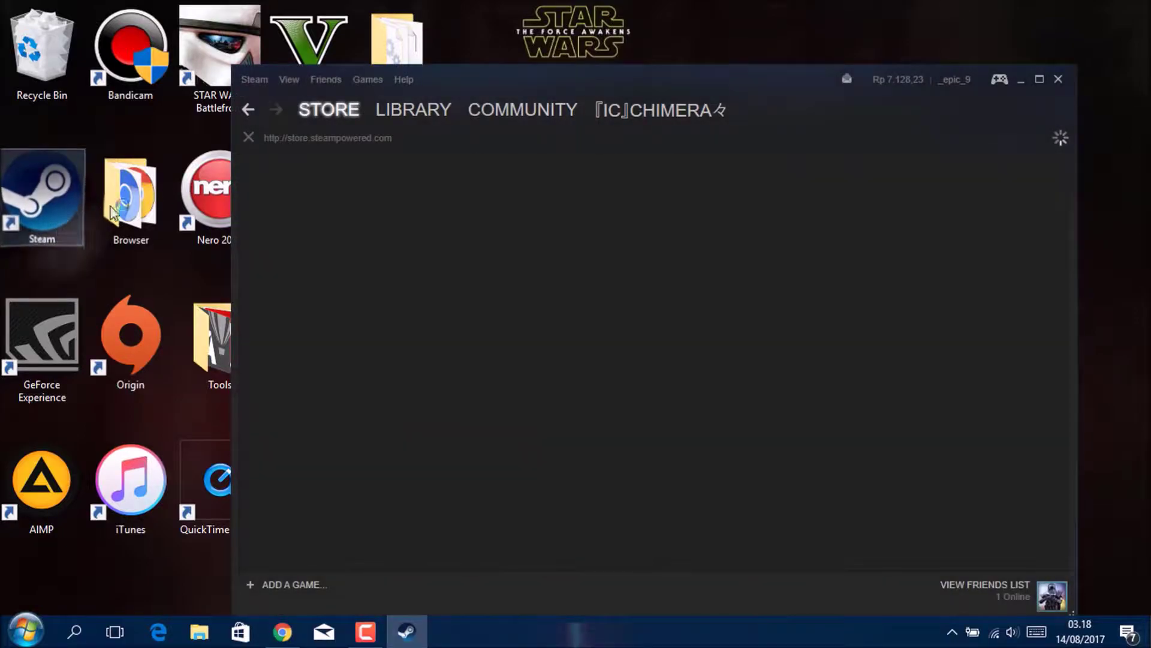
left_click(408, 110)
left_click_drag(470, 83, 406, 48)
right_click(262, 154)
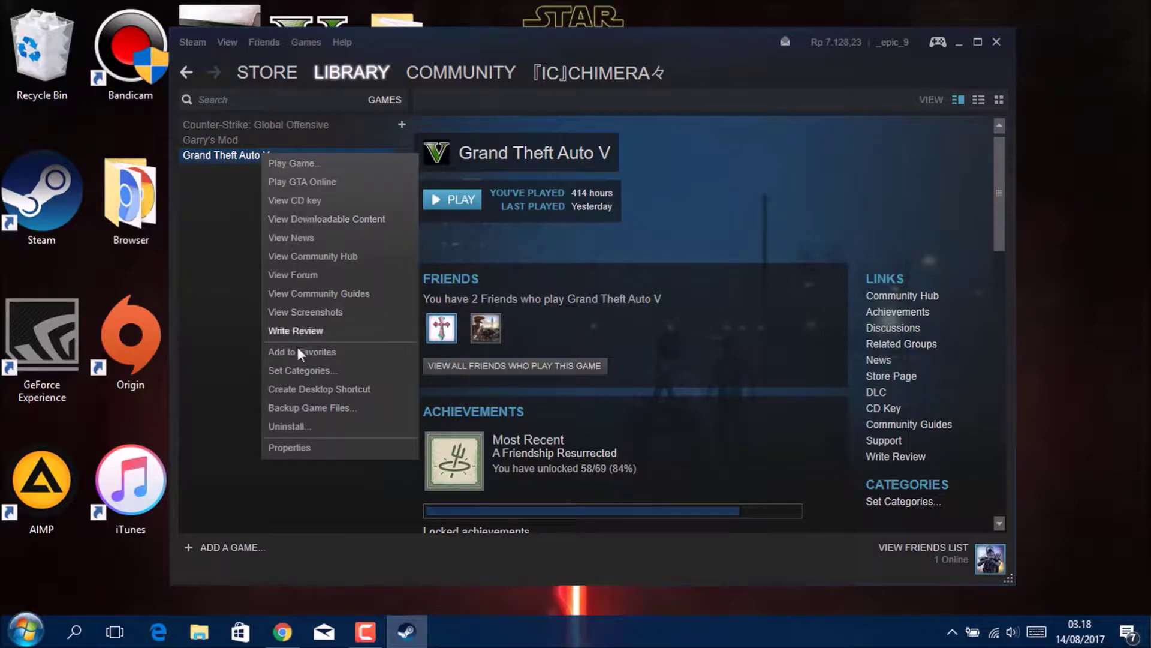
left_click(322, 447)
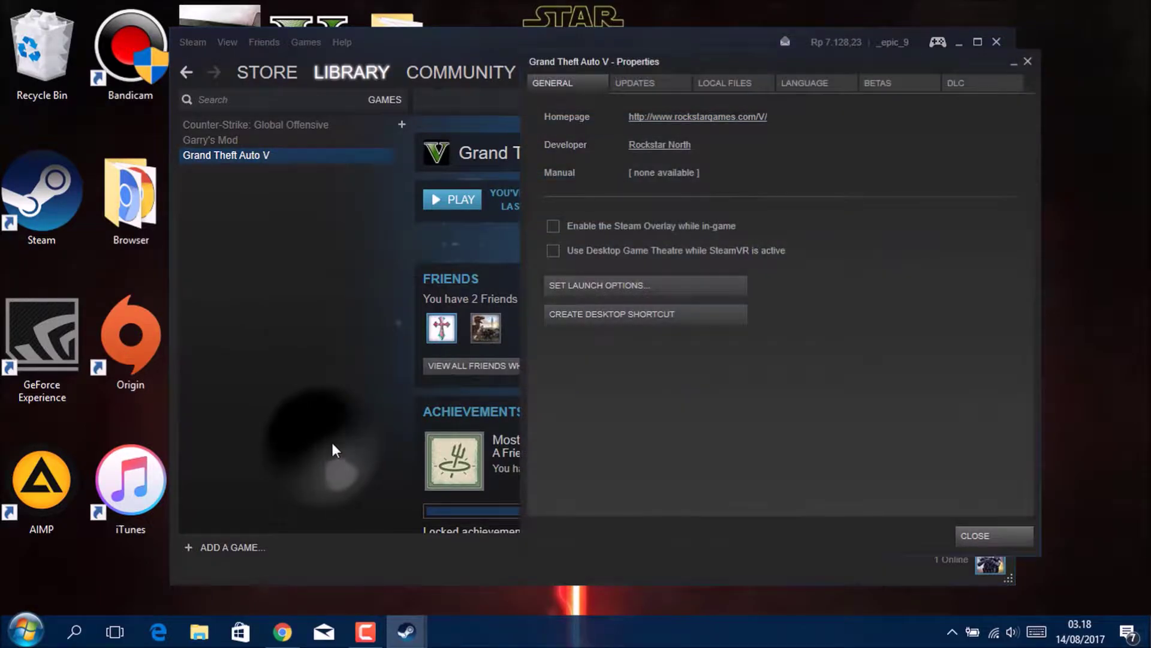
left_click(618, 230)
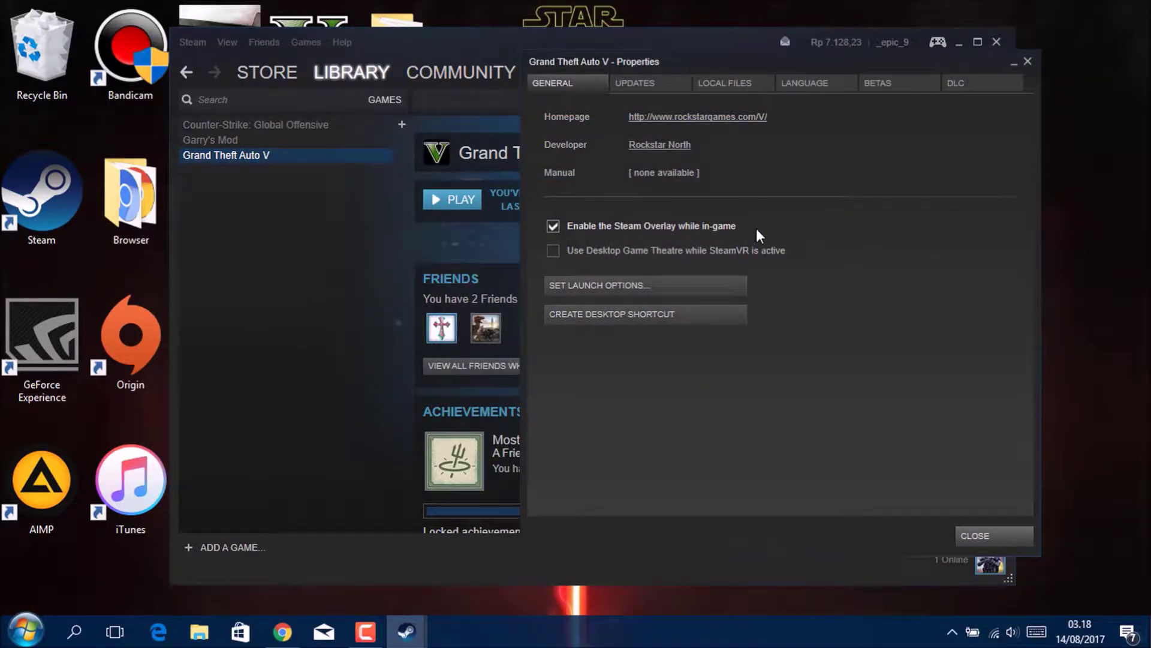
left_click(553, 228)
Close the properties dialog and friends list, then quit Steam.
left_click(1012, 543)
left_click(987, 554)
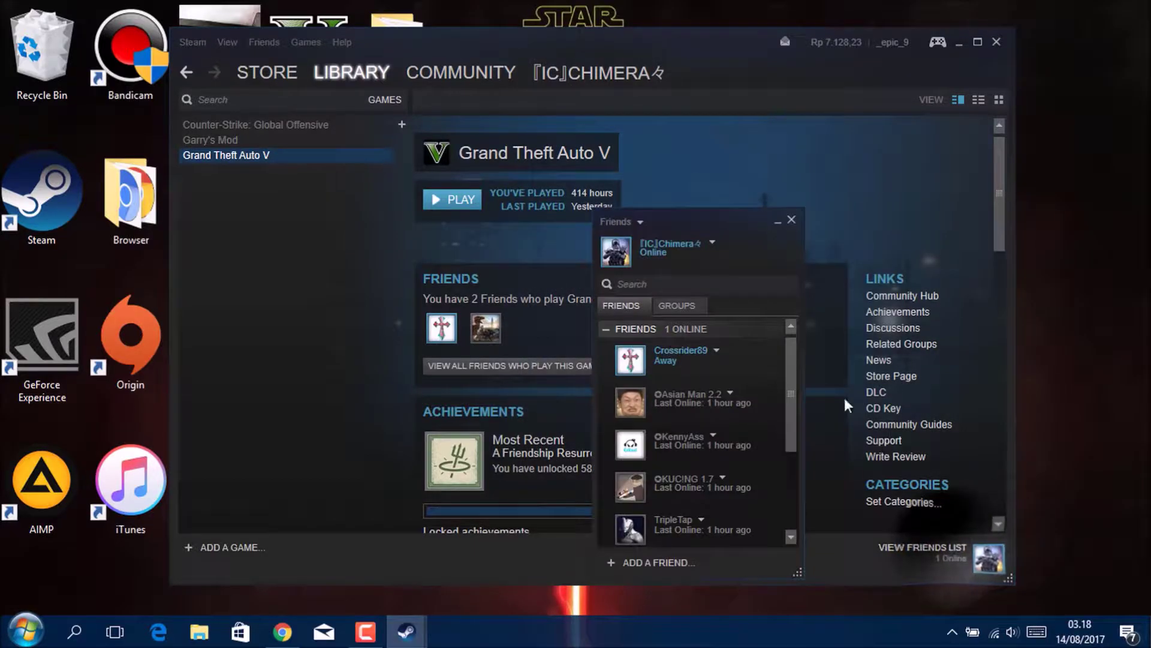
left_click(792, 220)
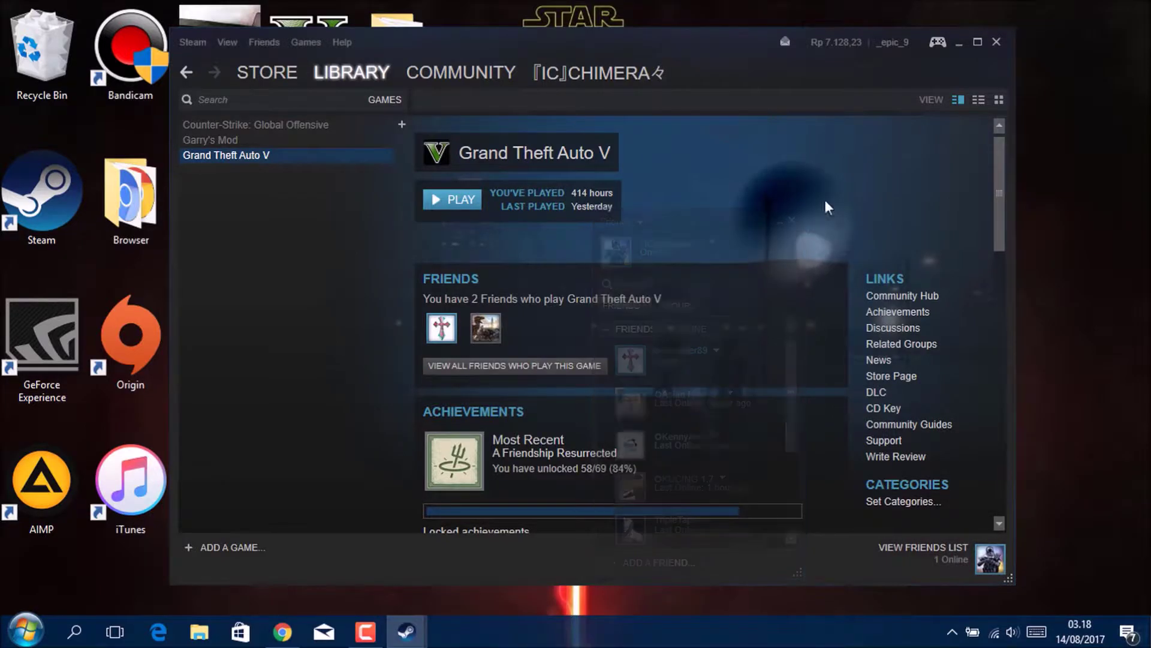
left_click(997, 42)
Toggle Origin In Game for STAR WARS Battlefront, save the properties, and close Origin.
double_click(138, 336)
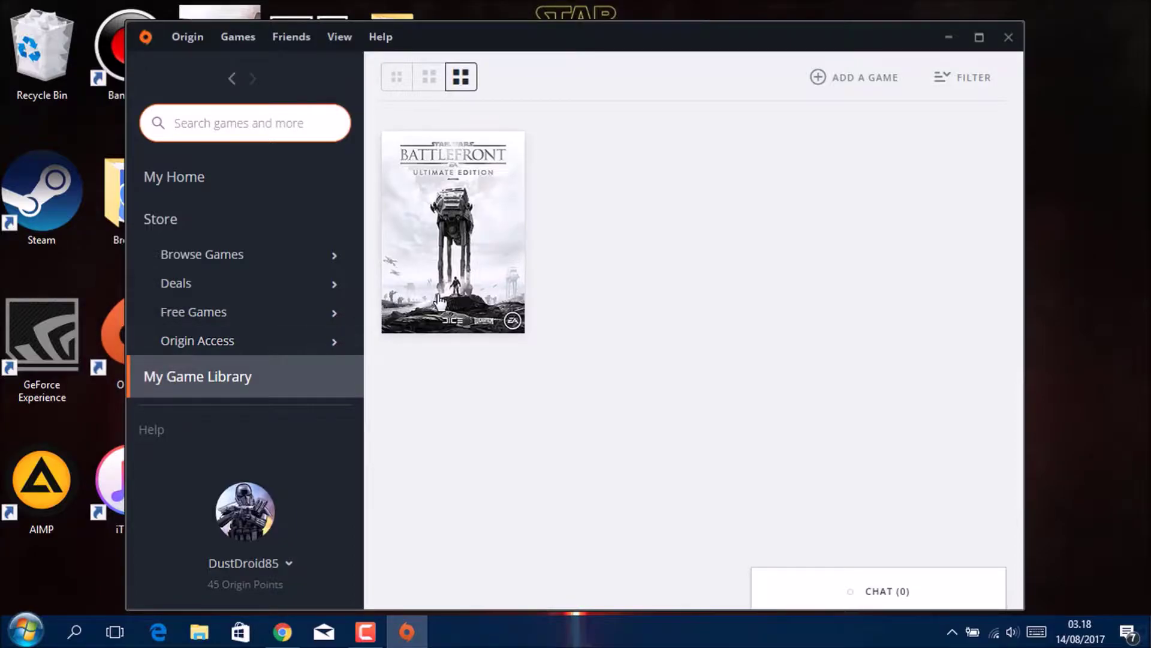
right_click(471, 271)
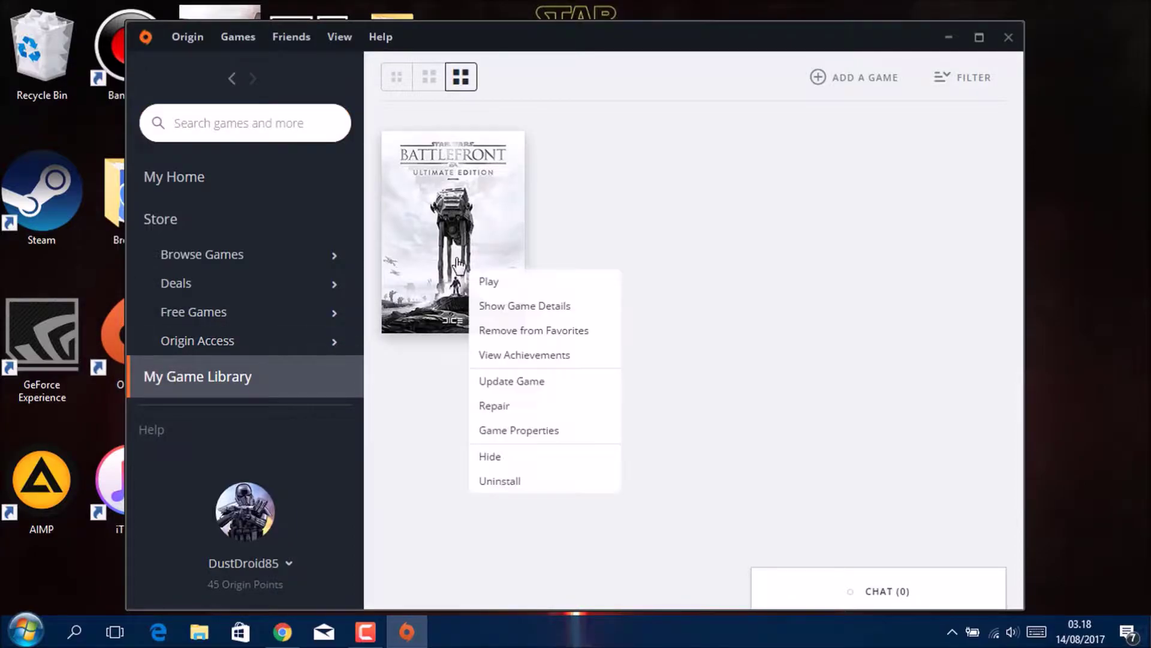
left_click(522, 433)
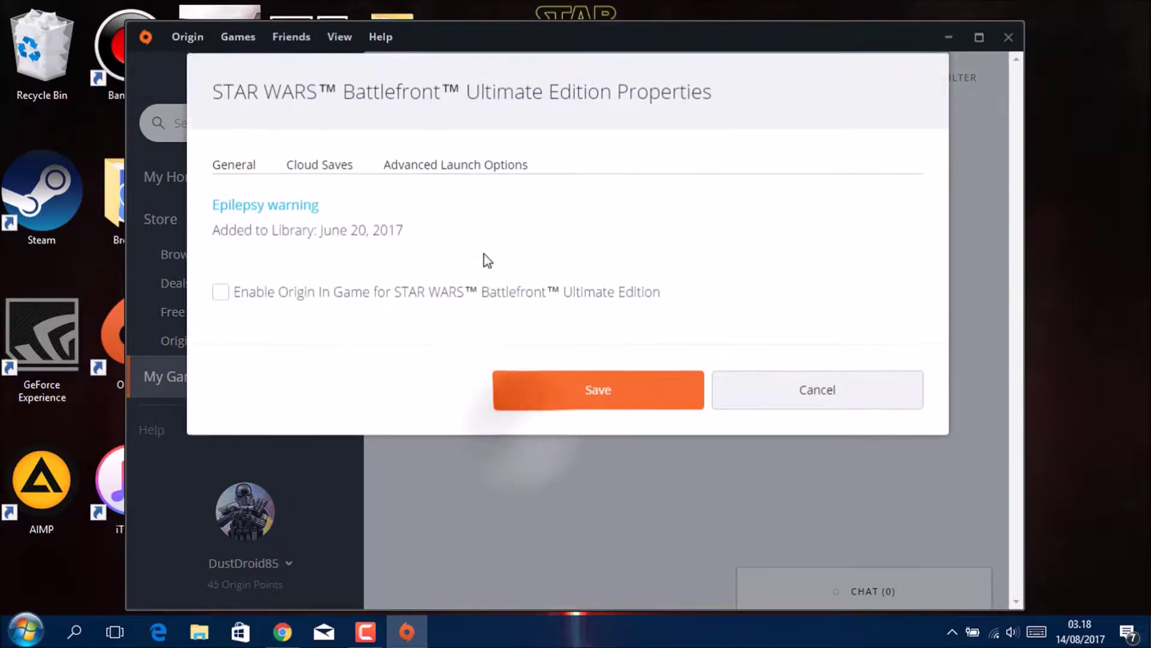
left_click(222, 292)
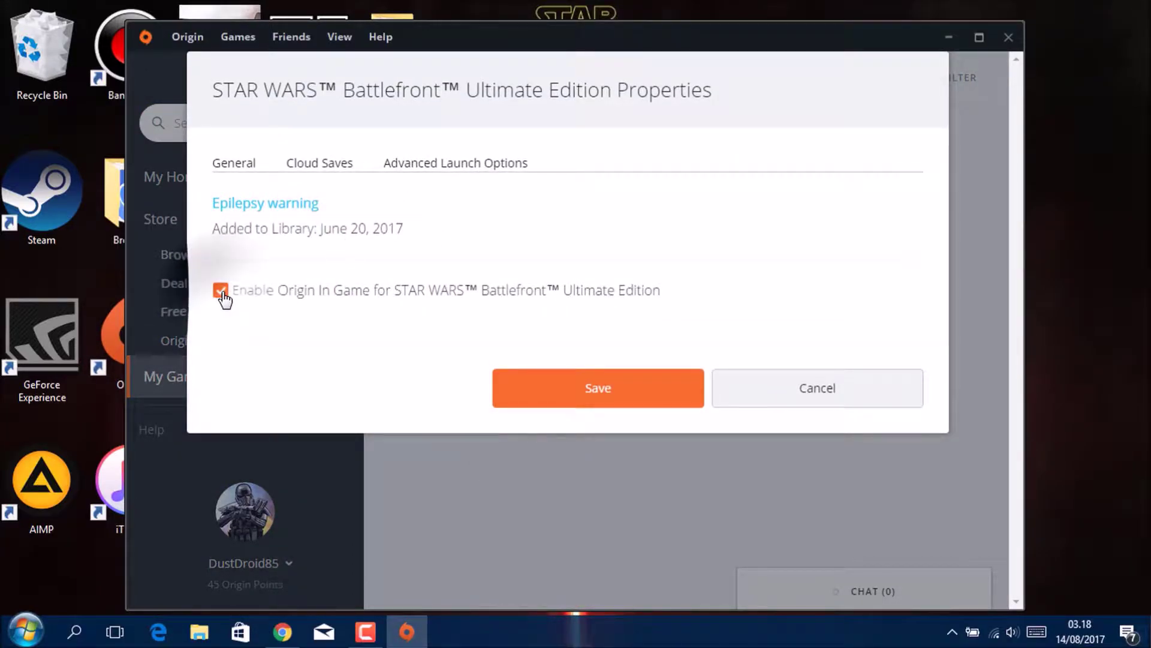
left_click(568, 390)
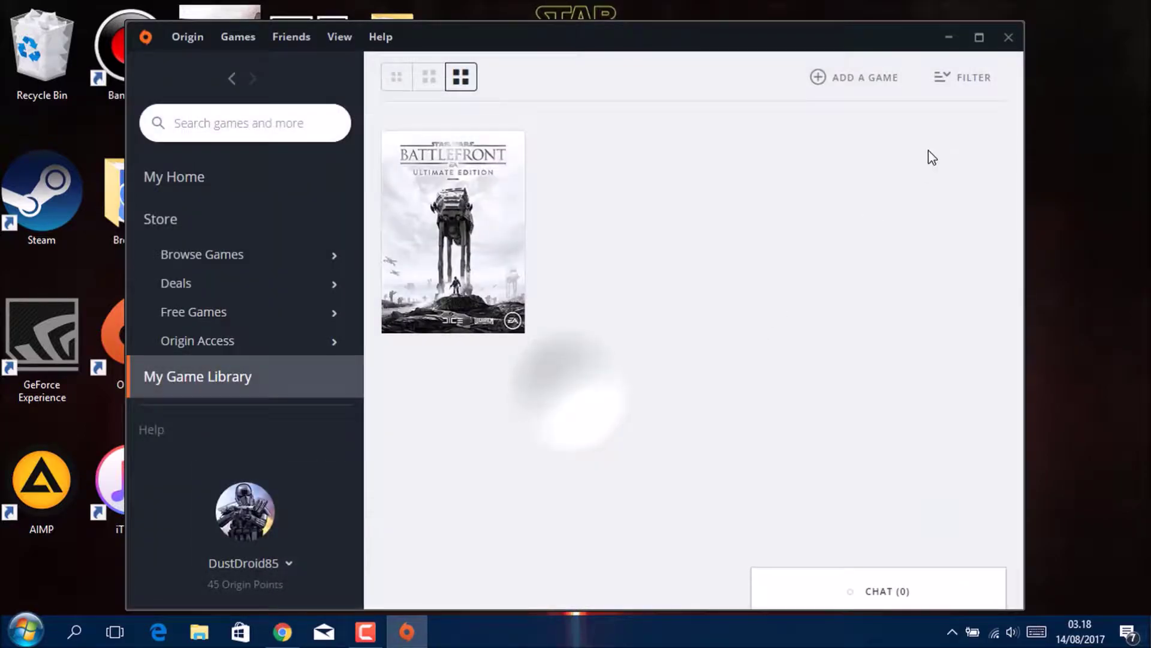
left_click(1007, 39)
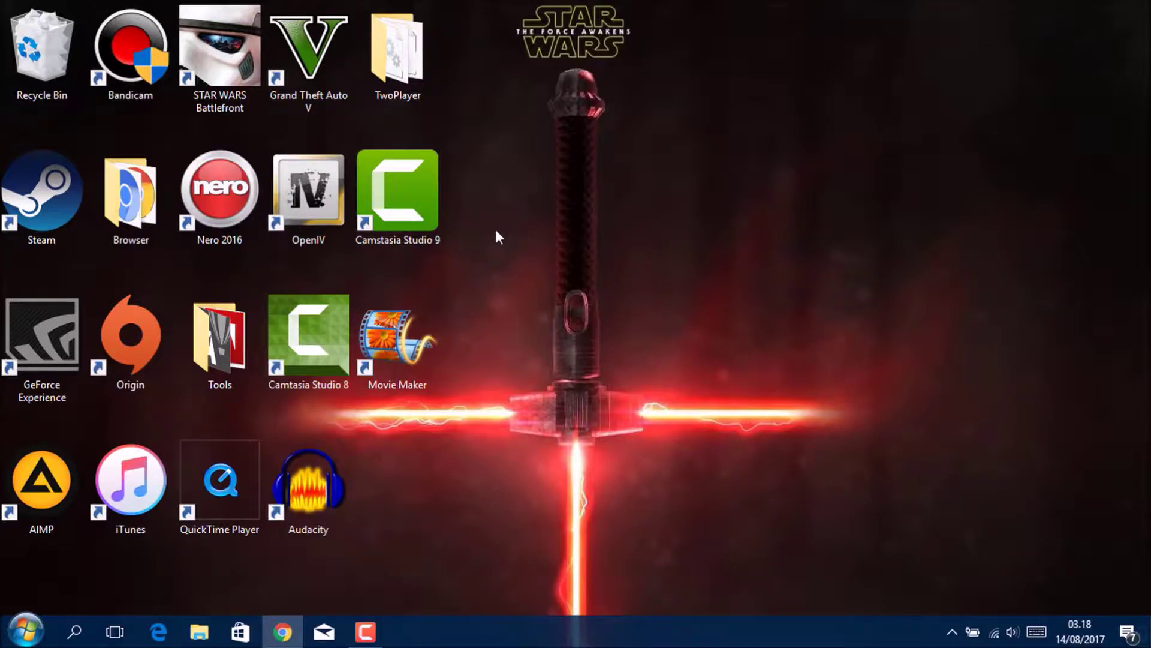
left_click_drag(516, 69, 636, 406)
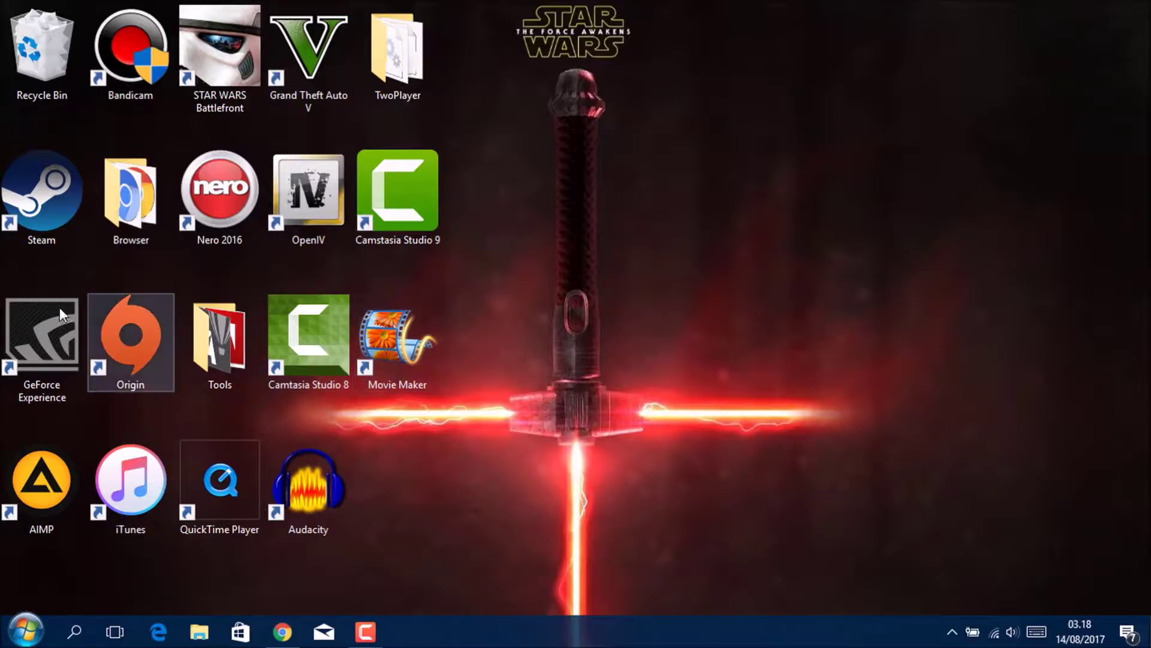
double_click(60, 59)
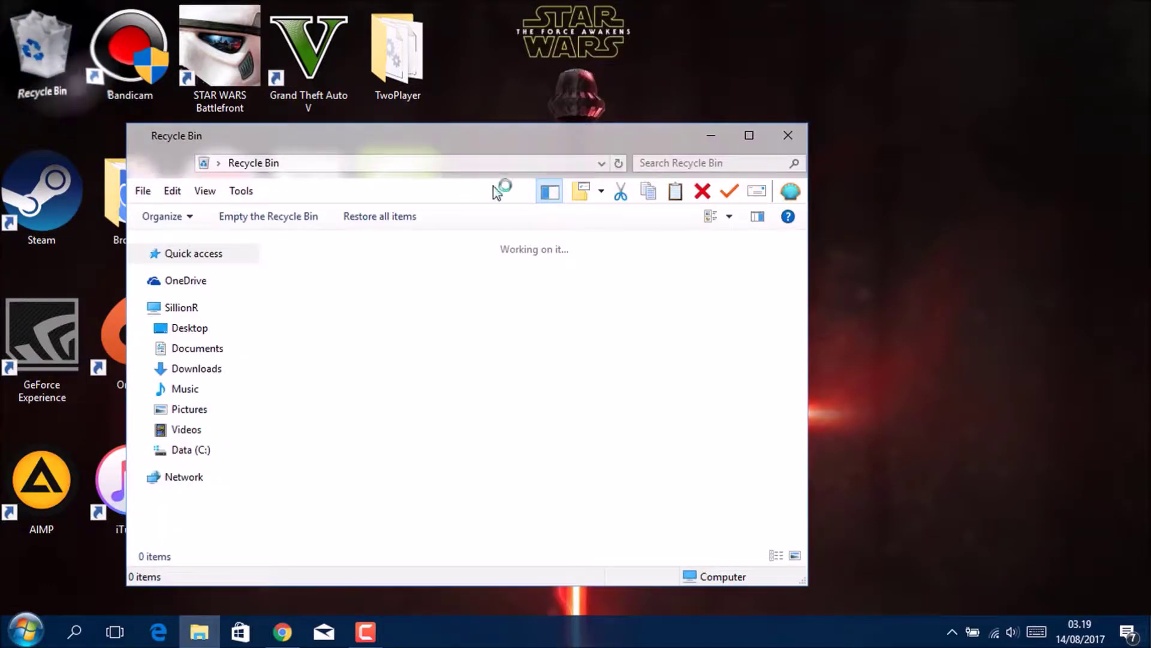
left_click(788, 135)
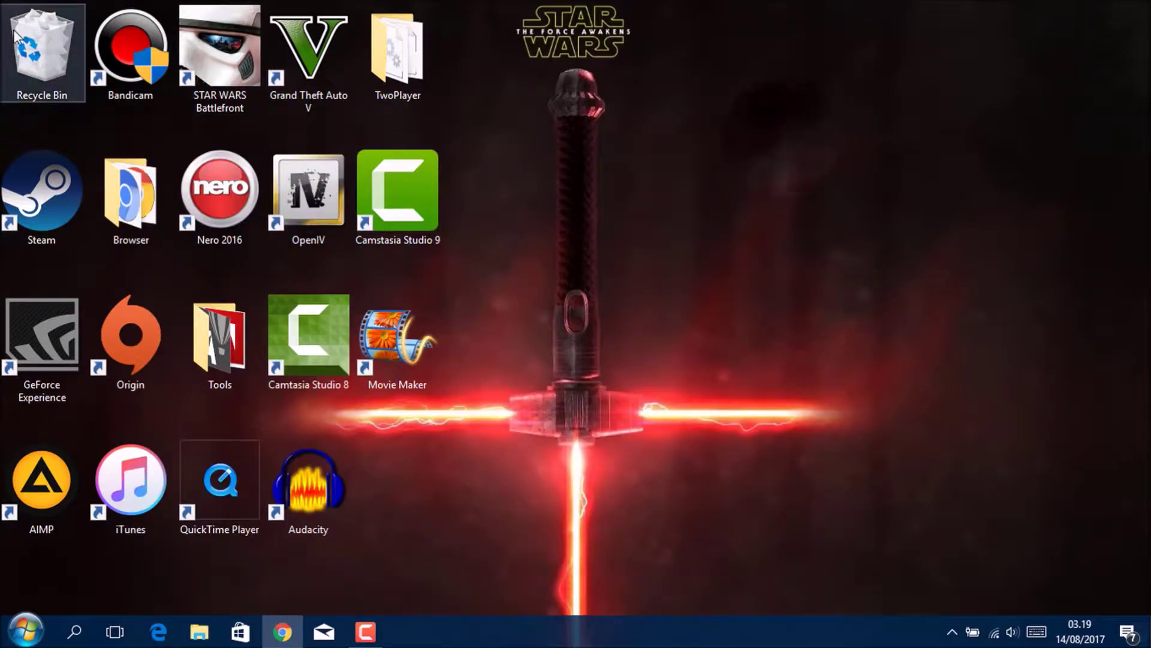
Search 'disk' from Start and launch Disk Cleanup.
key("super")
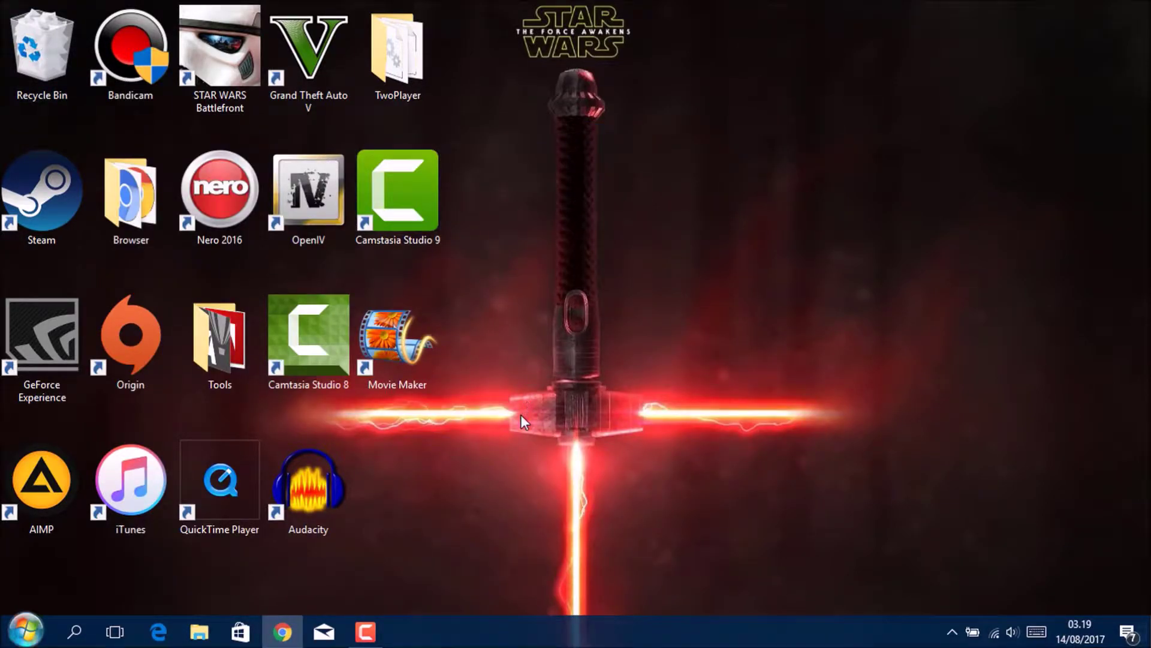
type("disk")
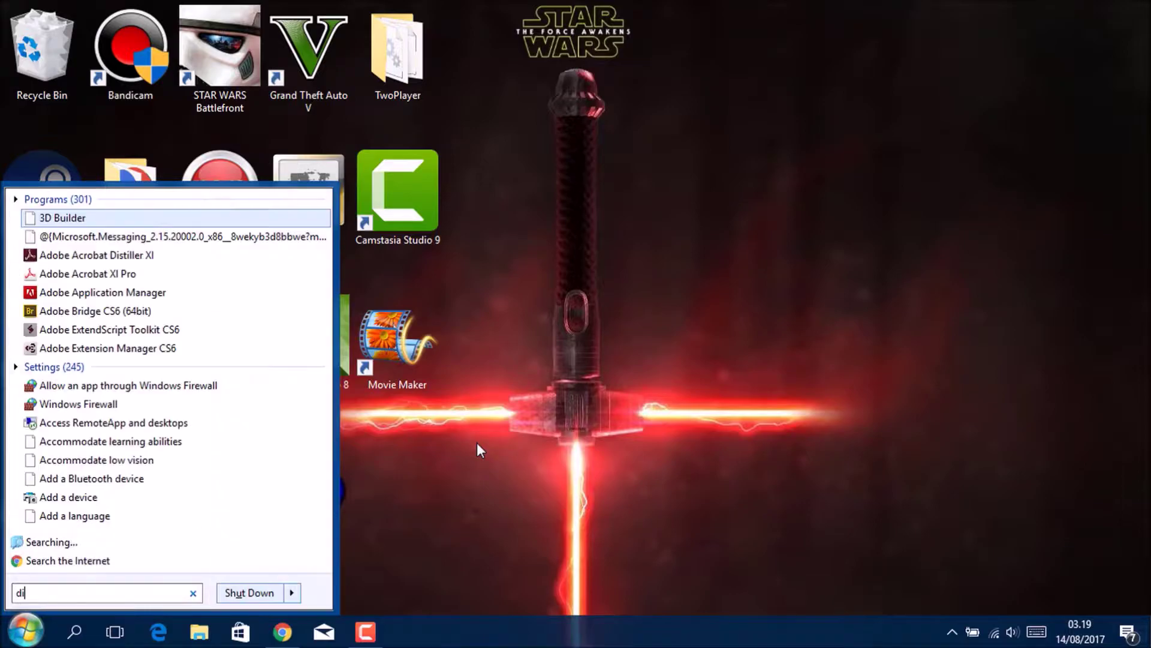
left_click(188, 217)
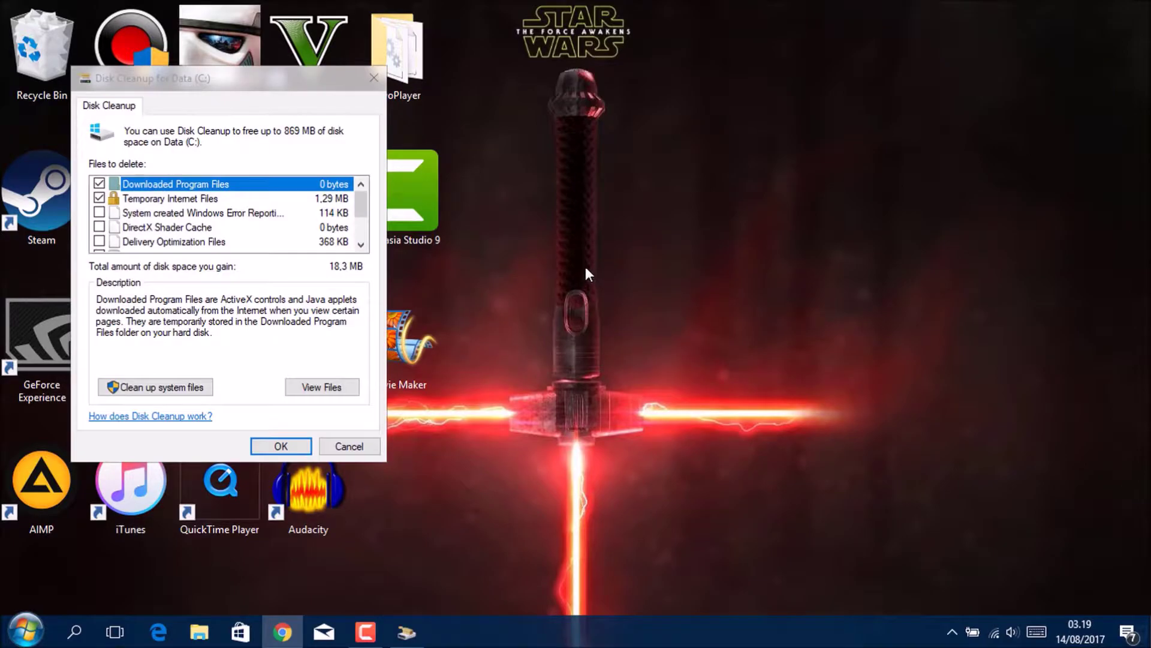
left_click_drag(256, 88, 790, 153)
Tick Windows Error Reporting, DirectX Shader Cache, Delivery Optimization, Recycle Bin, RetailDemo and Temporary files.
left_click(643, 273)
left_click(643, 288)
left_click(643, 299)
scroll(644, 297, "down", 1)
left_click(643, 273)
left_click(643, 287)
left_click(642, 300)
scroll(648, 297, "down", 1)
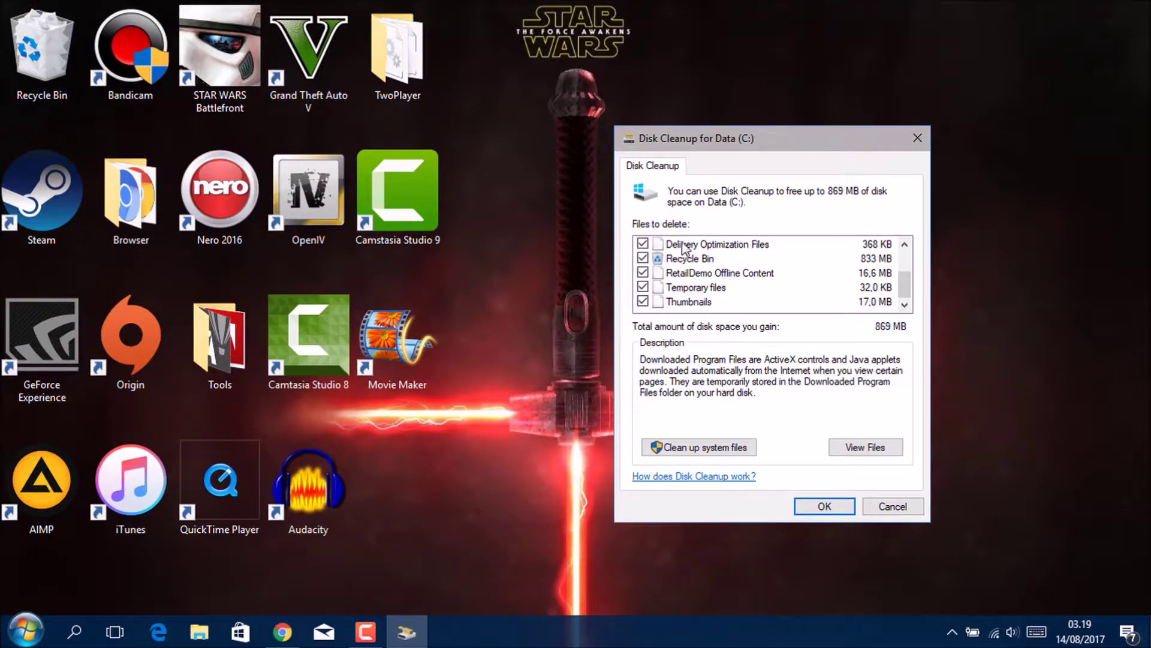
Review the Recycle Bin's contents, then return to the Disk Cleanup list.
double_click(61, 56)
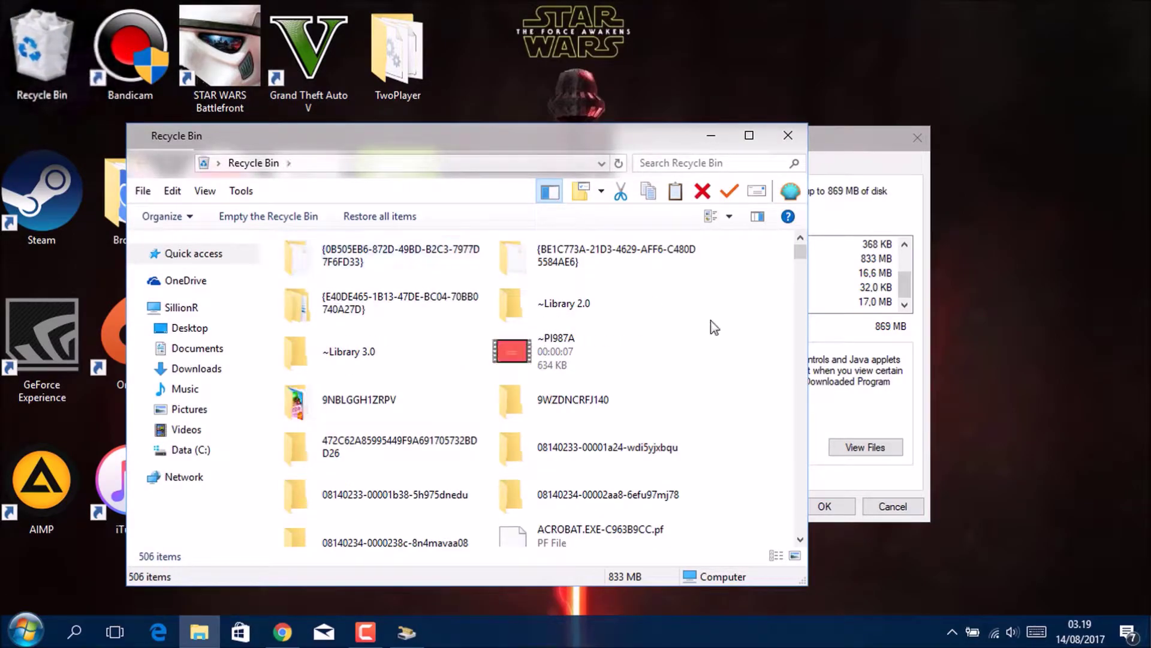
left_click_drag(771, 298, 737, 442)
left_click(789, 136)
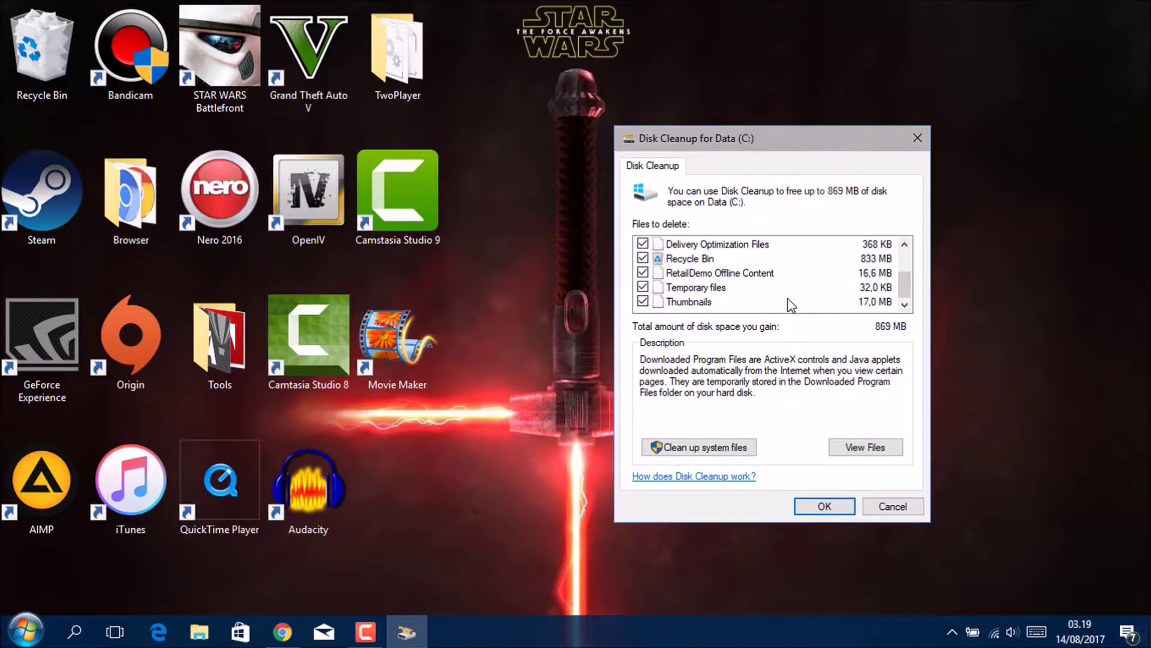
left_click_drag(906, 290, 908, 247)
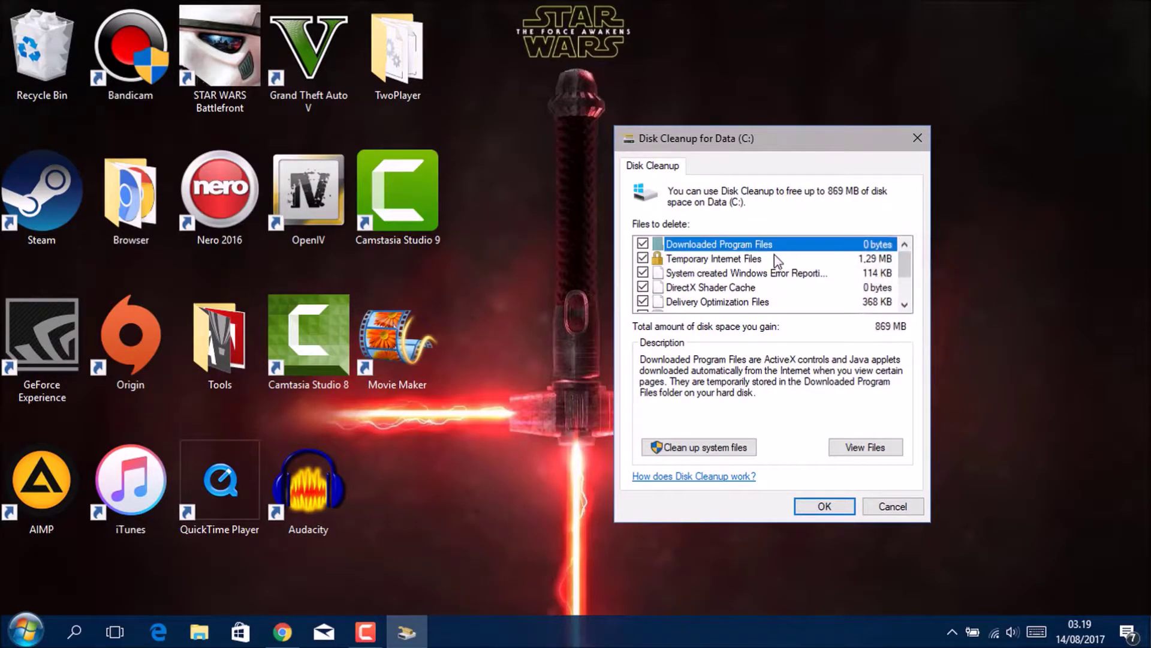
scroll(880, 286, "down", 2)
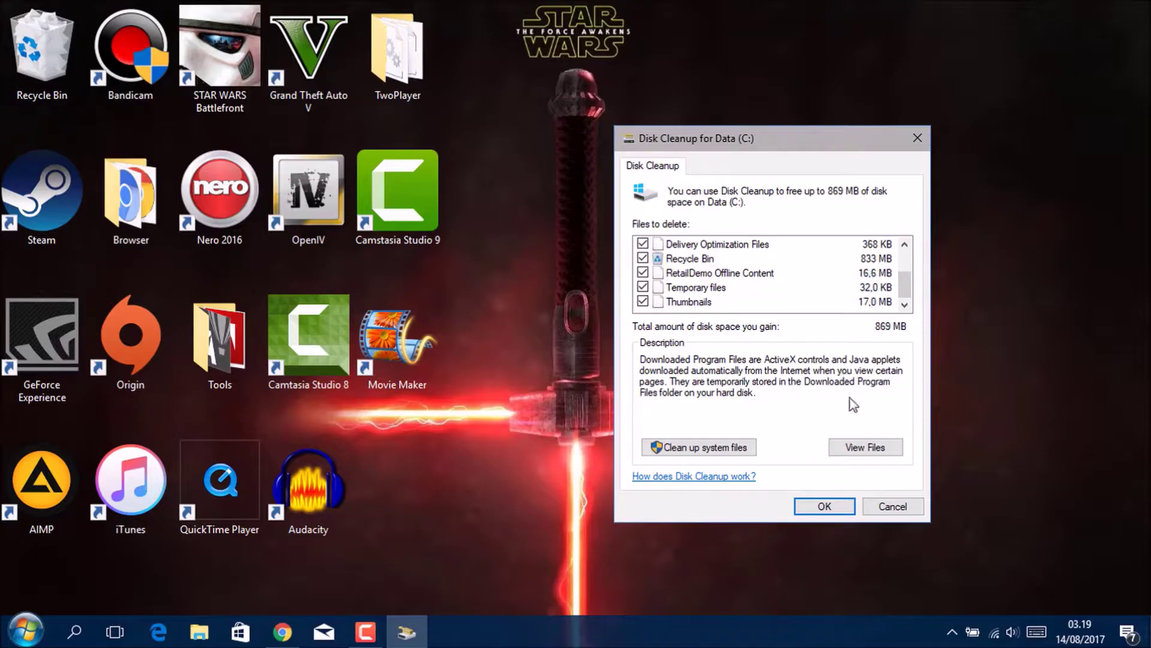
Confirm permanent deletion of the marked files, let cleanup finish, then refresh the desktop.
left_click(837, 509)
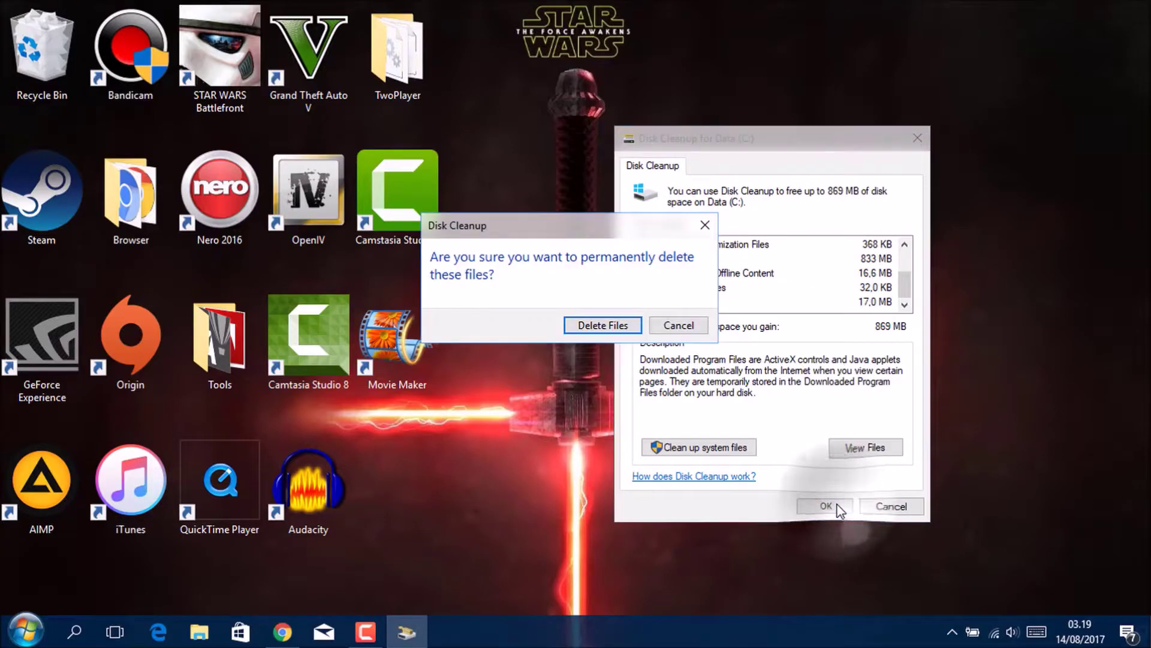
left_click(614, 325)
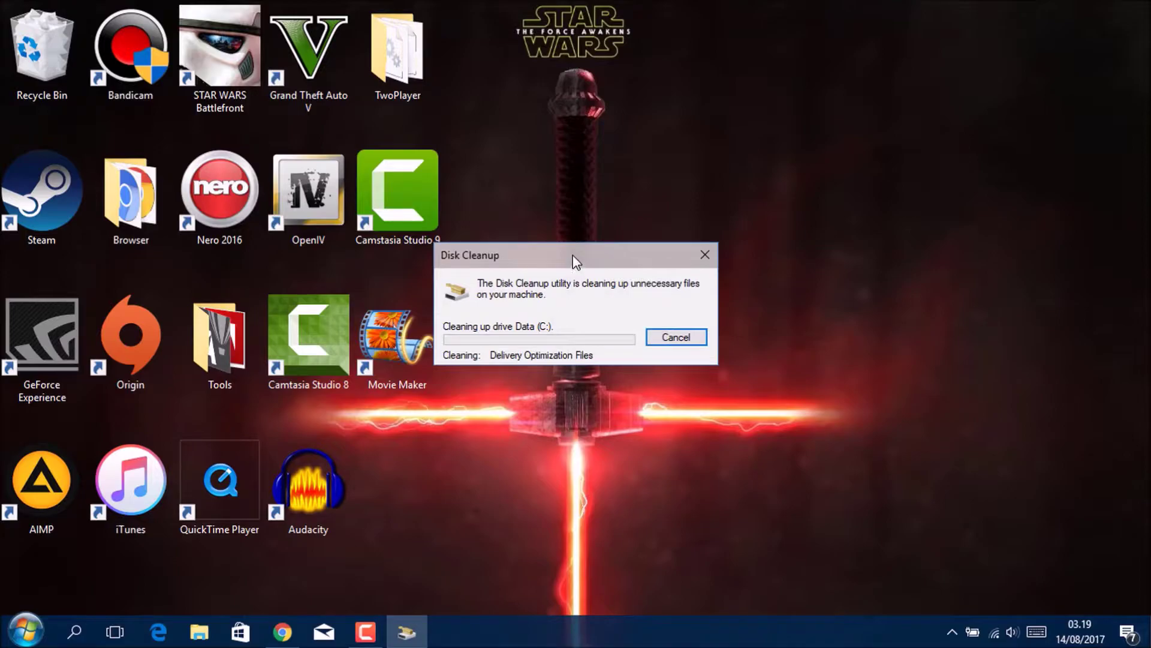
mouse_move(574, 254)
left_mouse_down()
mouse_move(592, 236)
mouse_move(589, 263)
left_mouse_up()
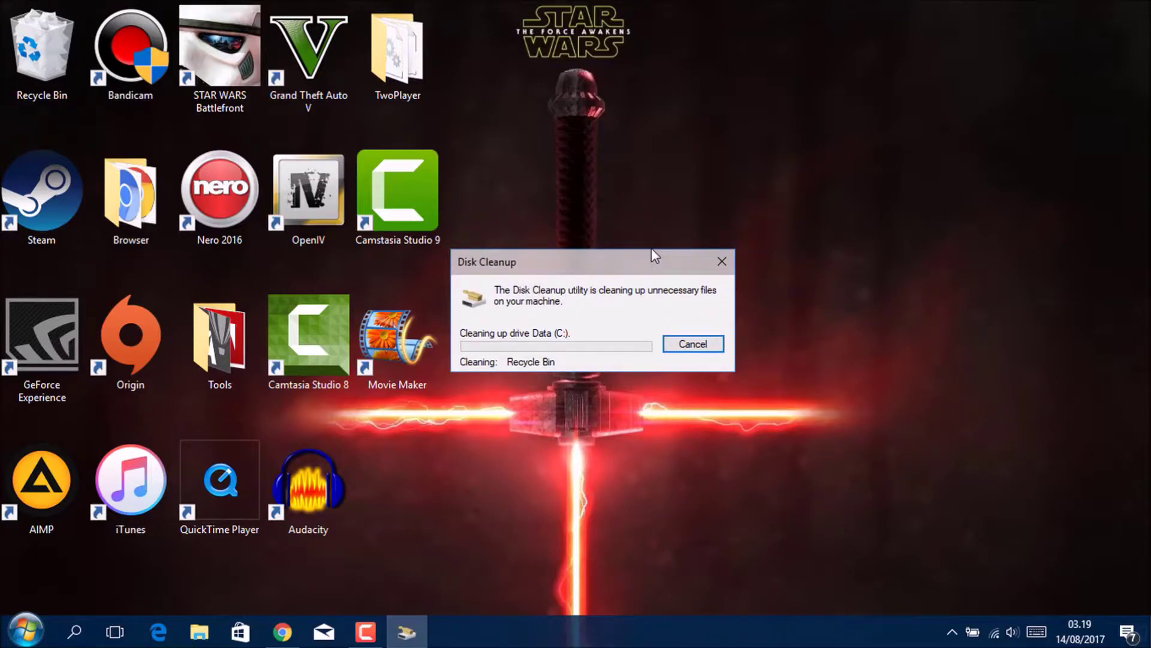
left_click(507, 59)
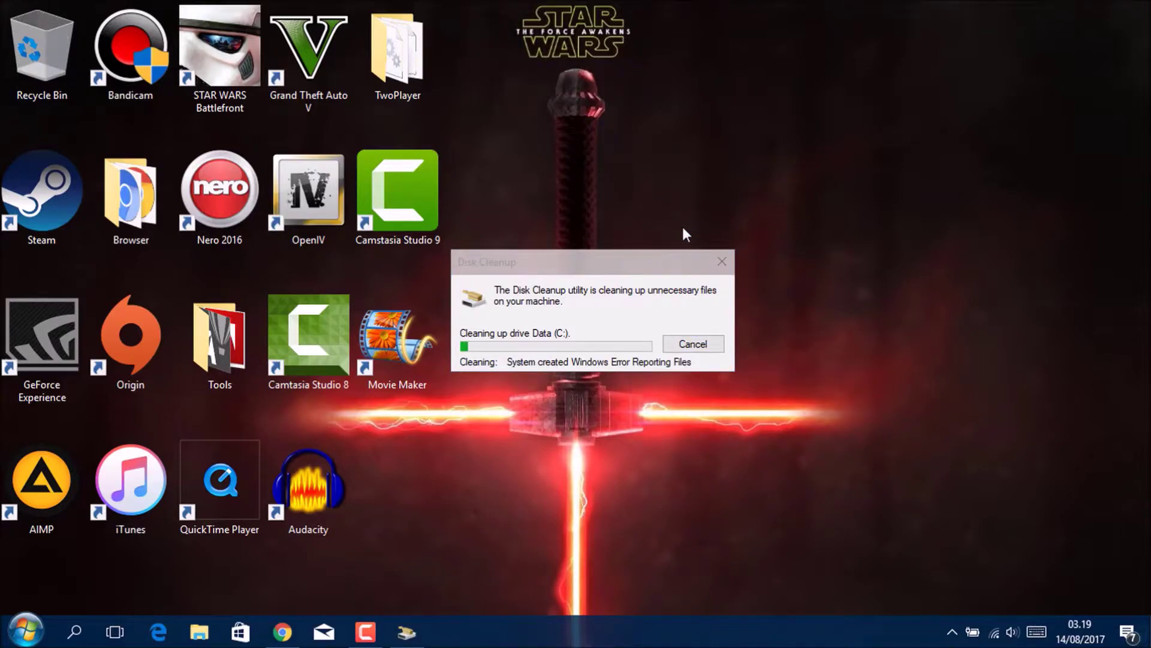
right_click(557, 236)
left_click(600, 289)
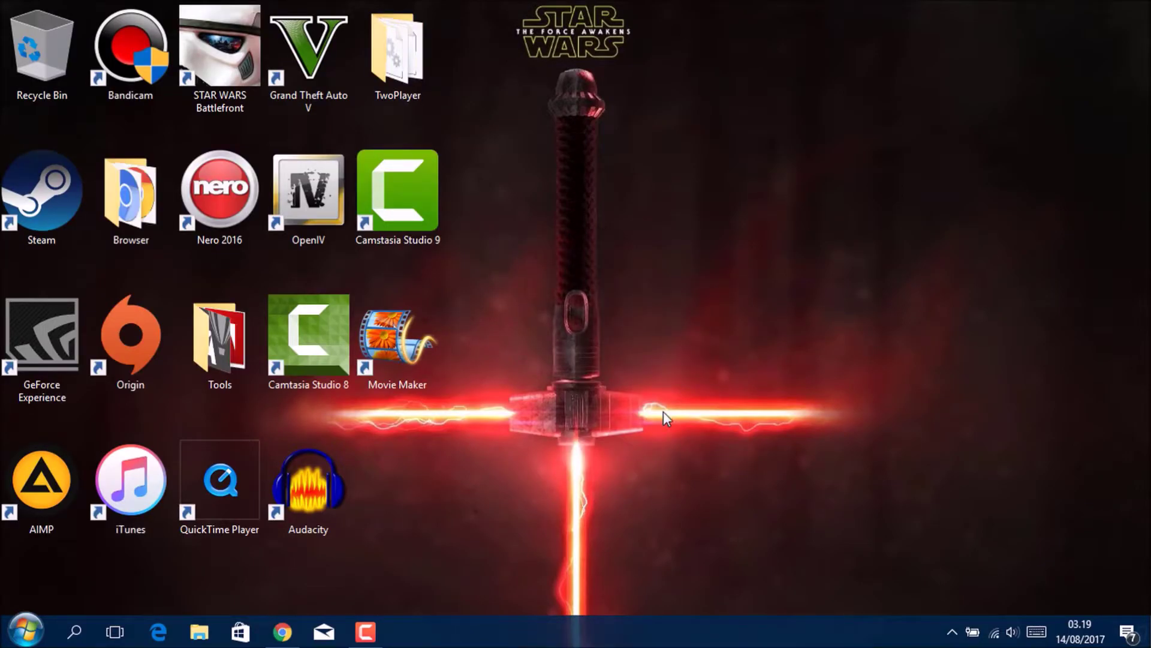